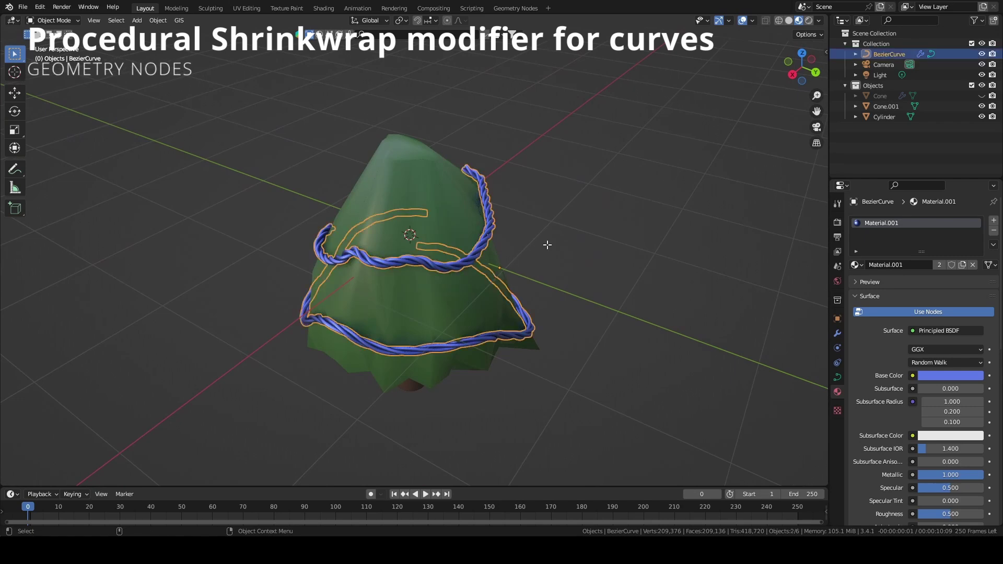
Extrude the blue rope curve from its end point along global Z and reposition the new control points around the tree
key("Tab")
key("e")
key("z")
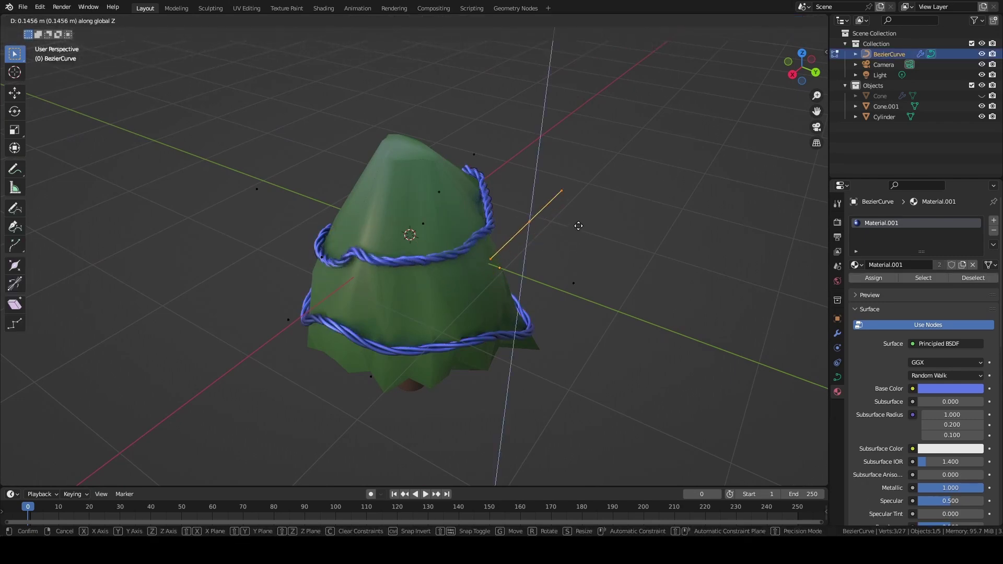
left_click(572, 296)
middle_click_drag(573, 296, 577, 223)
left_click_drag(551, 292, 646, 368)
key("g")
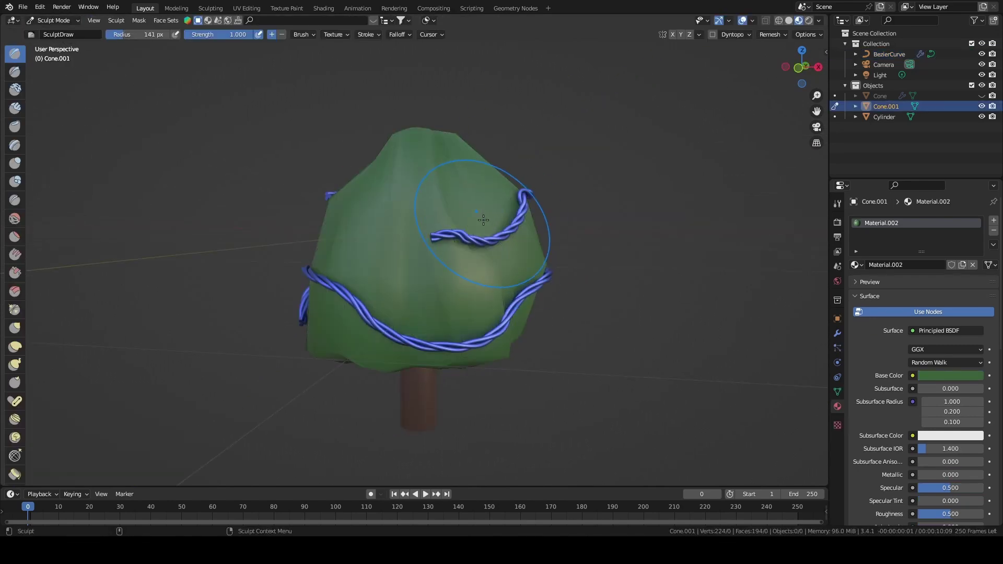
Sculpt the tree's foliage cone with a Draw brush stroke near the rope
mouse_move(482, 220)
left_mouse_down()
mouse_move(504, 282)
mouse_move(517, 224)
mouse_move(460, 292)
mouse_move(471, 272)
left_mouse_up()
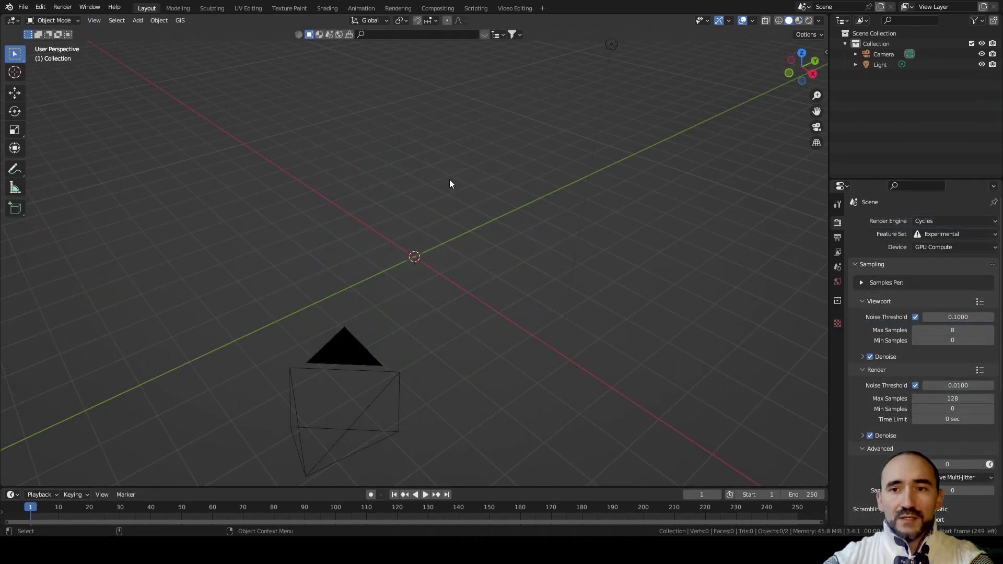
Add a cone mesh at the origin of the scene
key("shift+a")
mouse_move(411, 220)
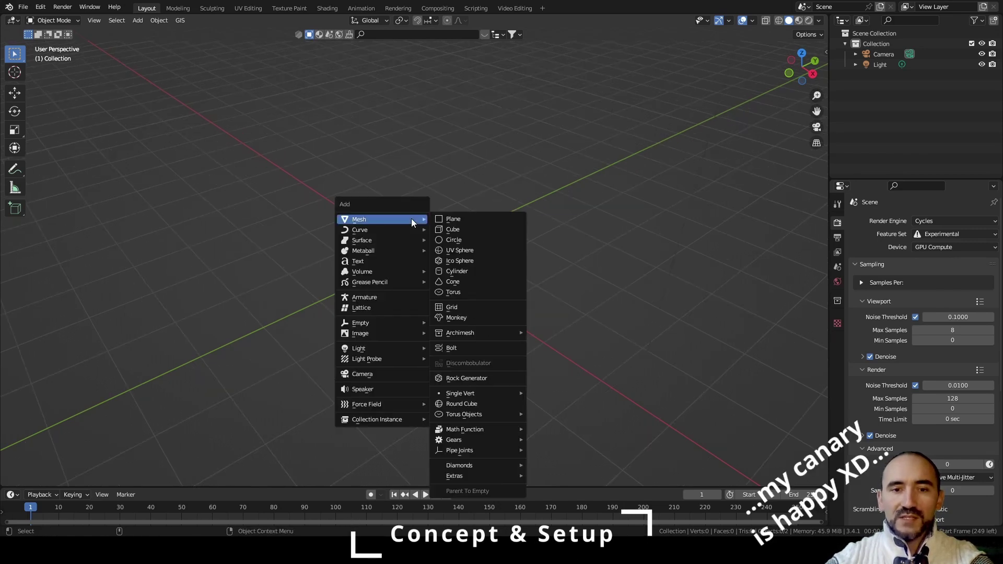
left_click(479, 282)
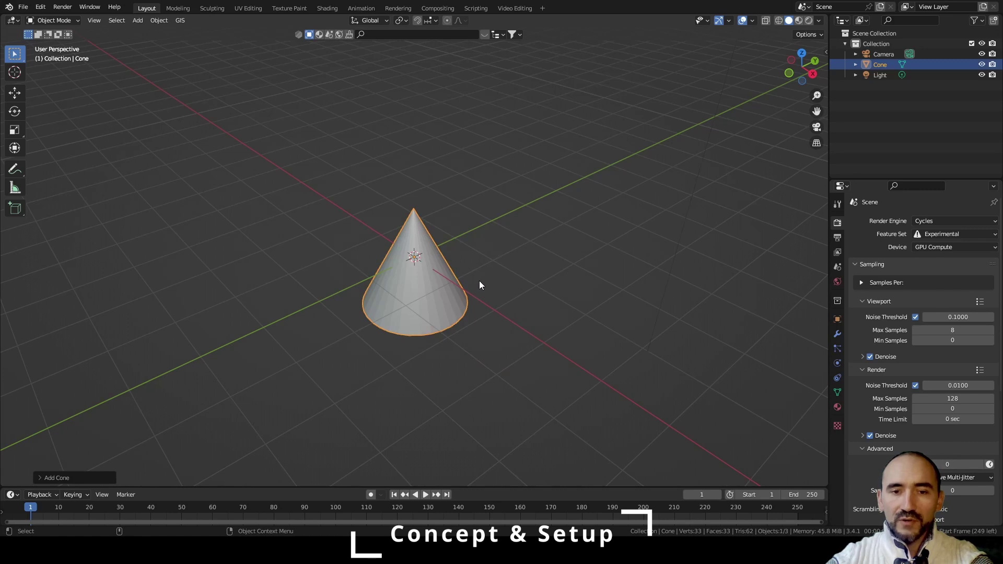
Add a Subdivision Surface modifier to the cone and set its viewport level to 2
left_click(837, 333)
left_click(871, 221)
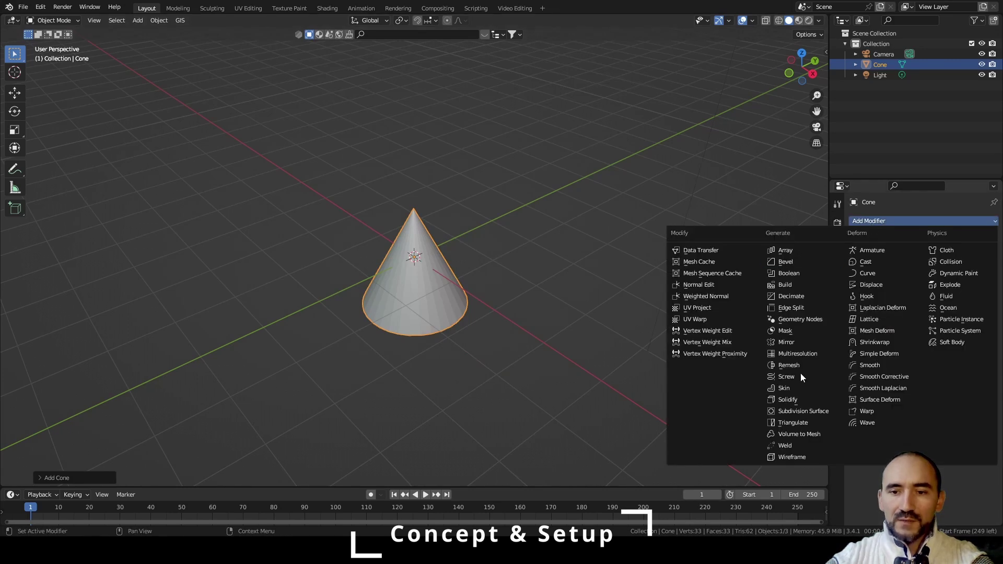
left_click(801, 412)
left_click(980, 304)
scroll(480, 277, "up", 6)
left_click(490, 246)
middle_click_drag(490, 246, 447, 243)
left_click(453, 240)
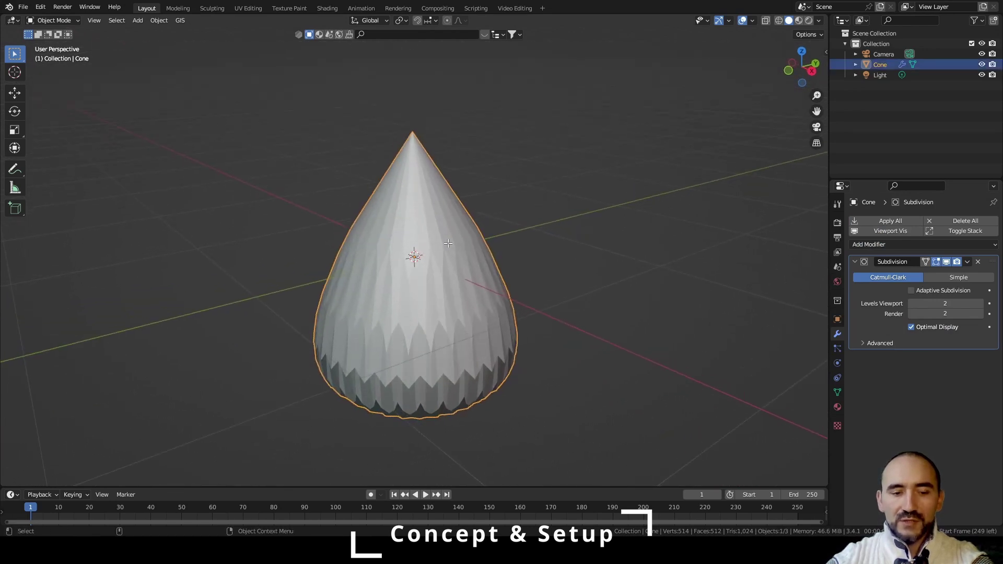
Bevel the cone's tip in Edit Mode, affecting vertices only, with a width of about 0.51 m
key("Tab")
key("ctrl+b")
left_click(543, 137)
left_click(56, 479)
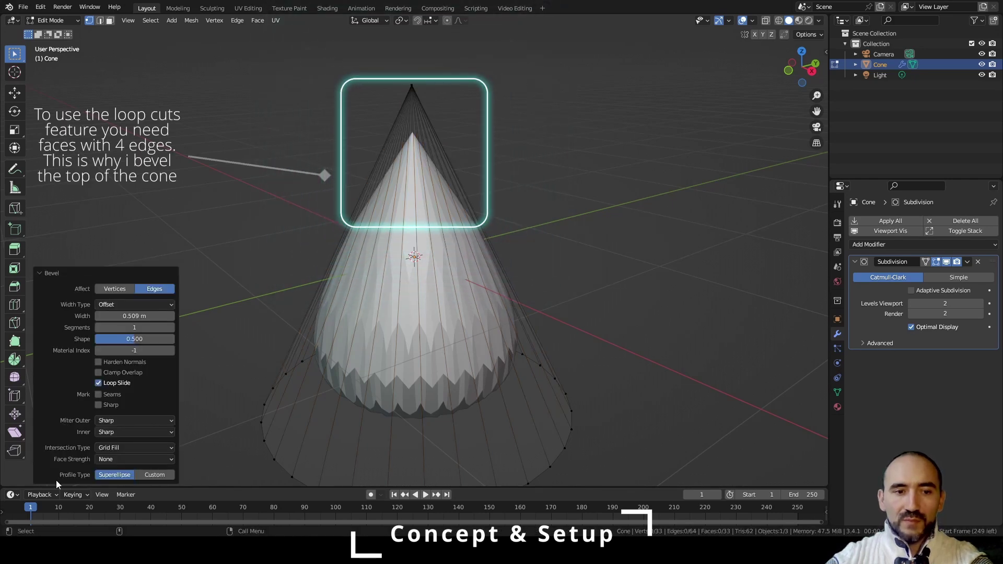
left_click(115, 289)
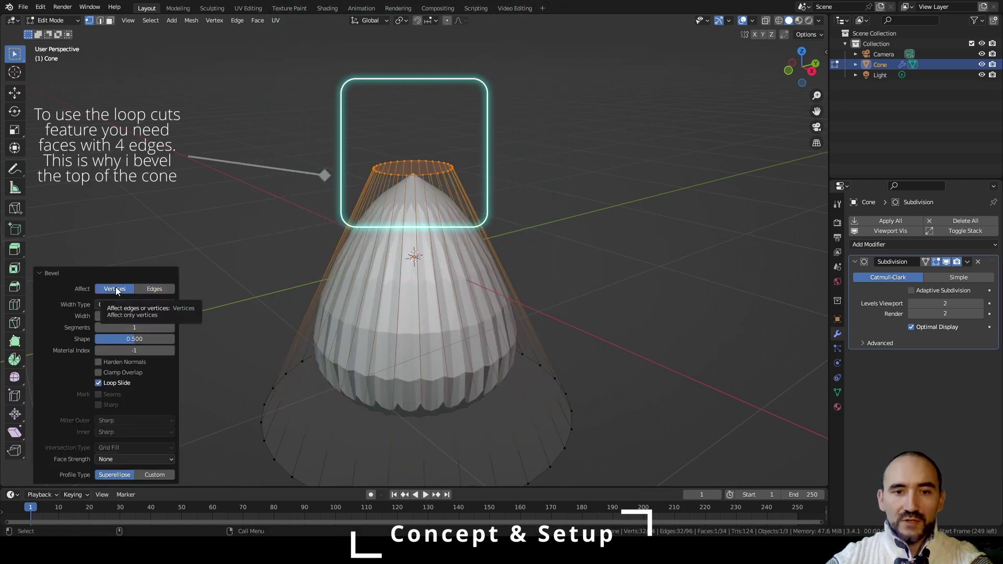
left_click(260, 170)
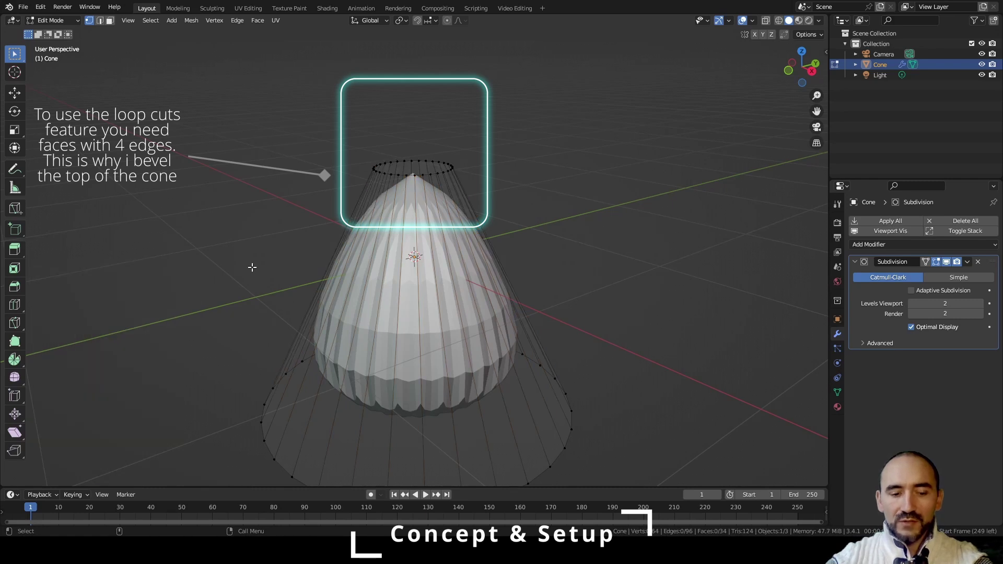
Add eight evenly spaced loop cuts around the cone's sides without sliding them, and return to Object Mode
key("ctrl+r")
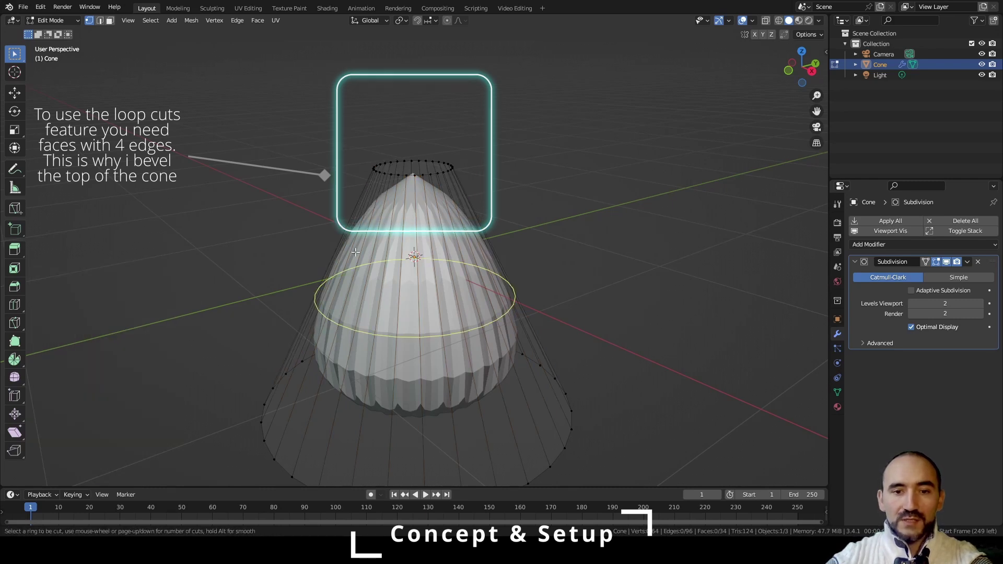
scroll(428, 332, "up", 8)
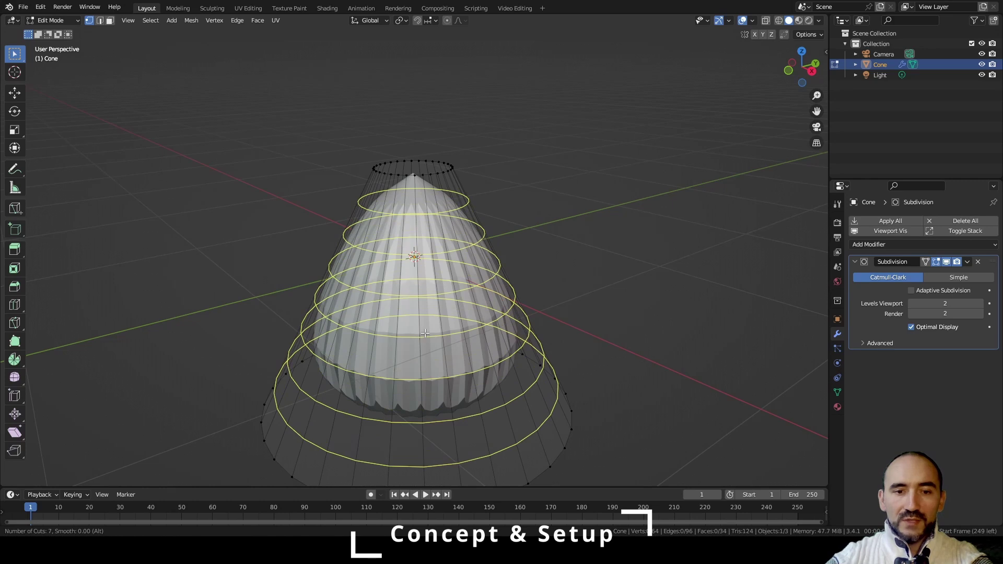
left_click(425, 332)
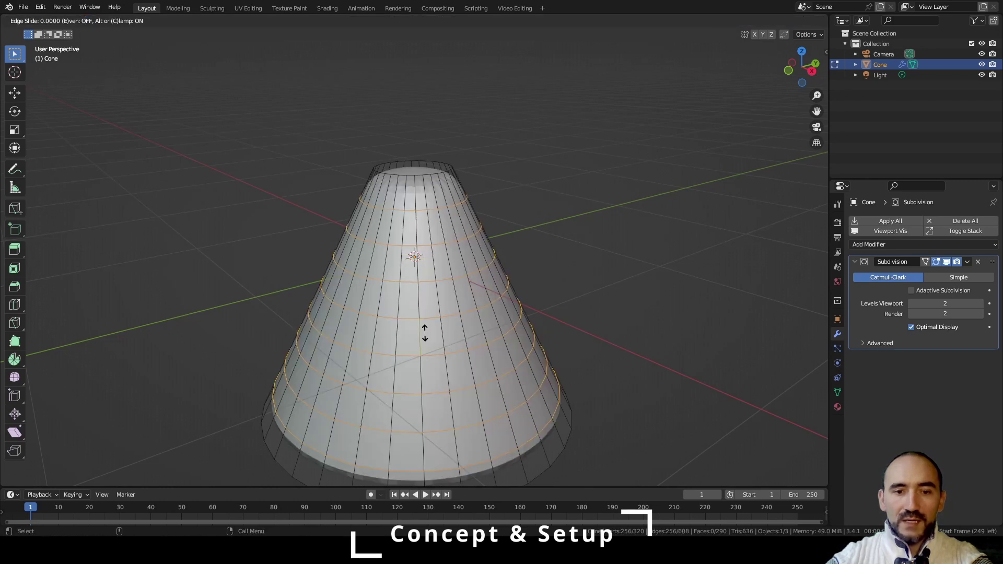
right_click(425, 333)
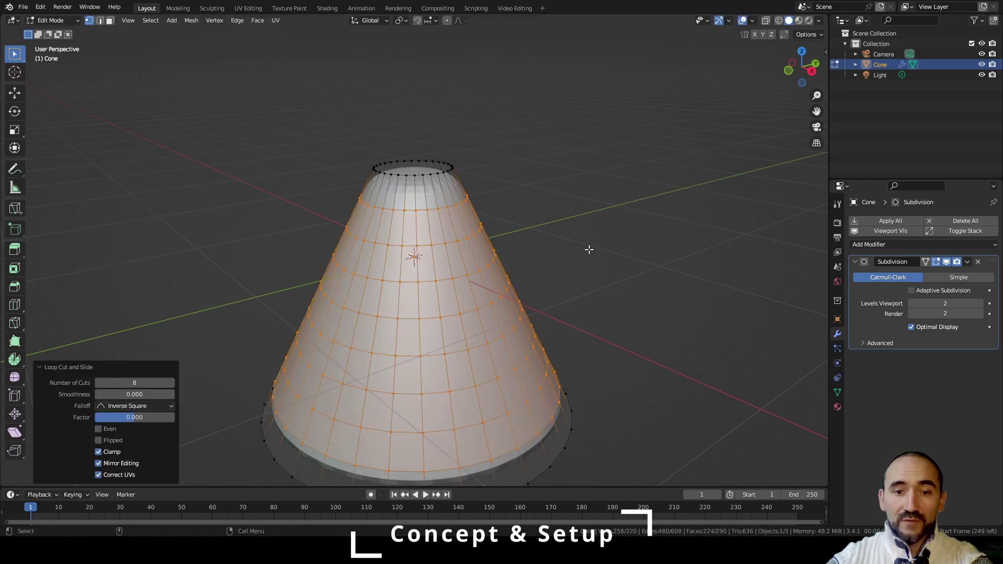
key("alt+a")
key("Tab")
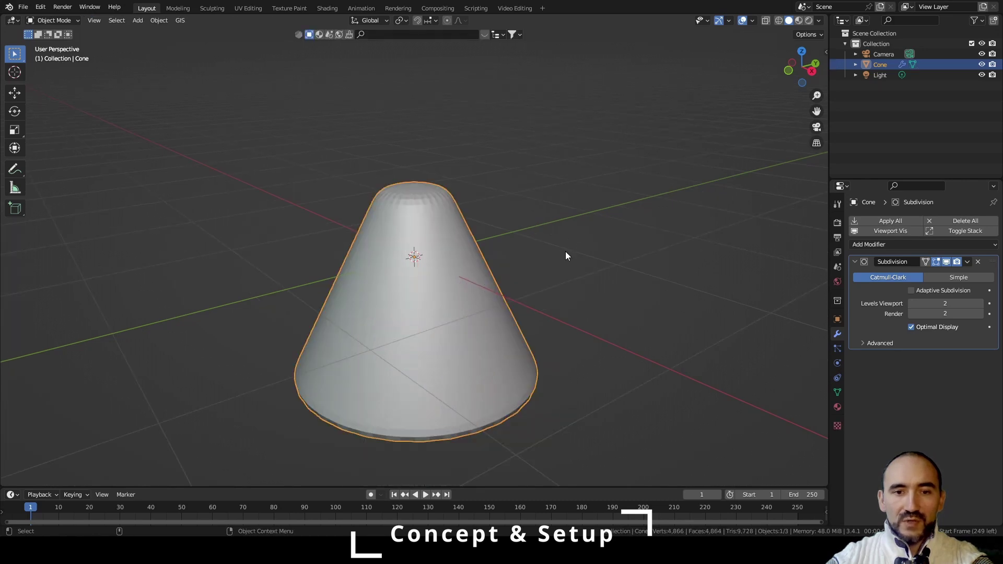
left_click(603, 282)
middle_click_drag(603, 282, 510, 280)
left_click(418, 290)
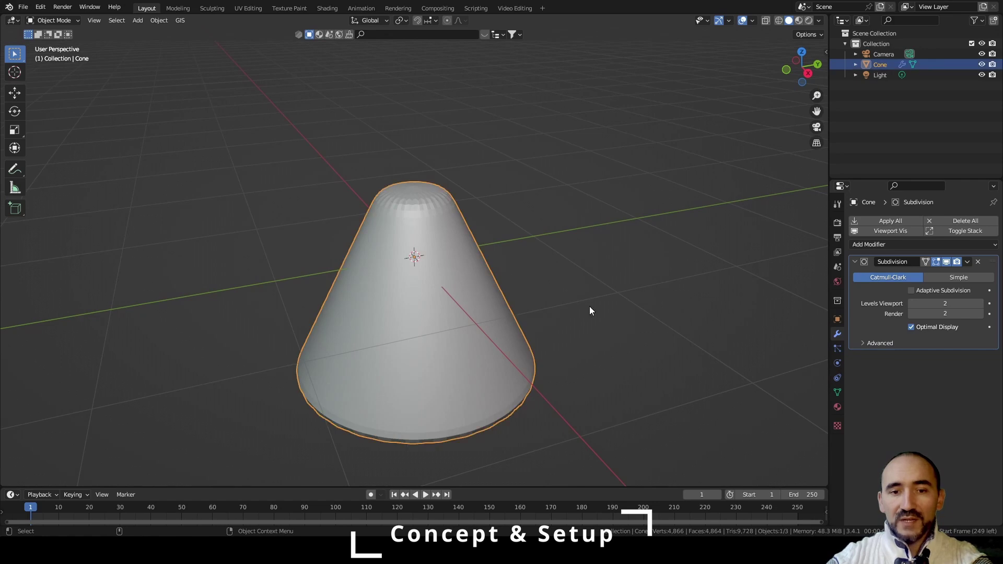
Add a Displace modifier to the cone with a new Clouds texture and set the texture size to 1.09
left_click(895, 246)
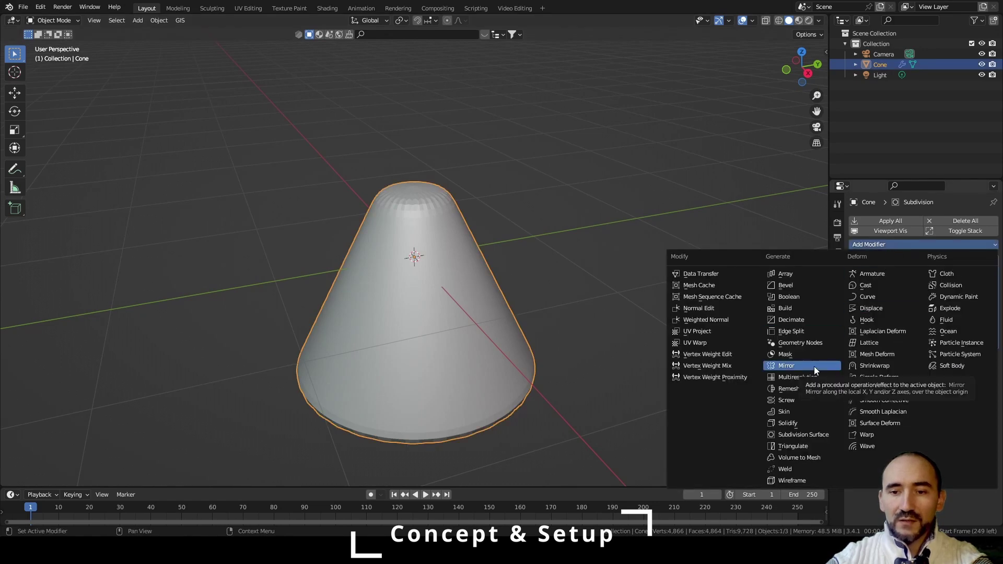
left_click(893, 308)
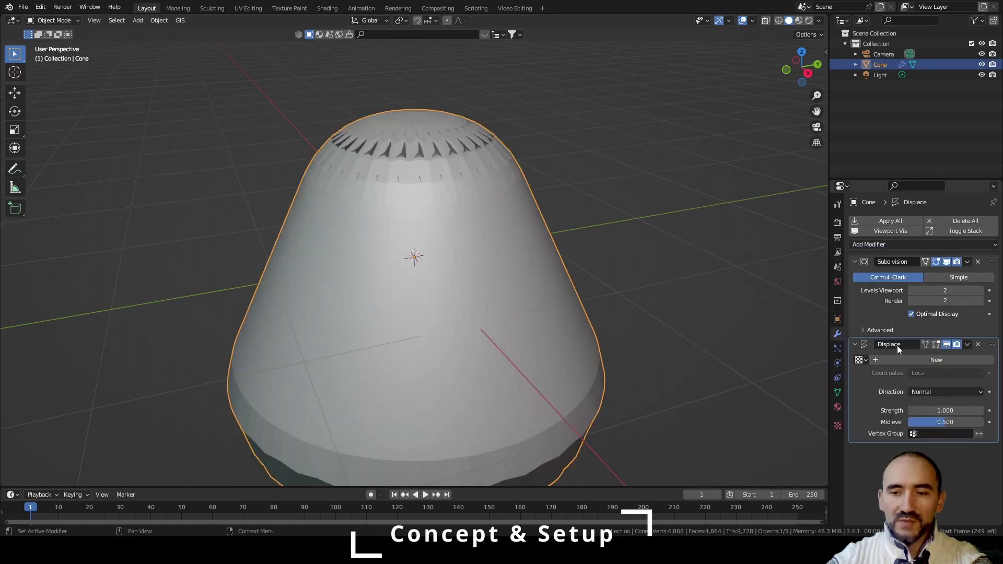
left_click(929, 359)
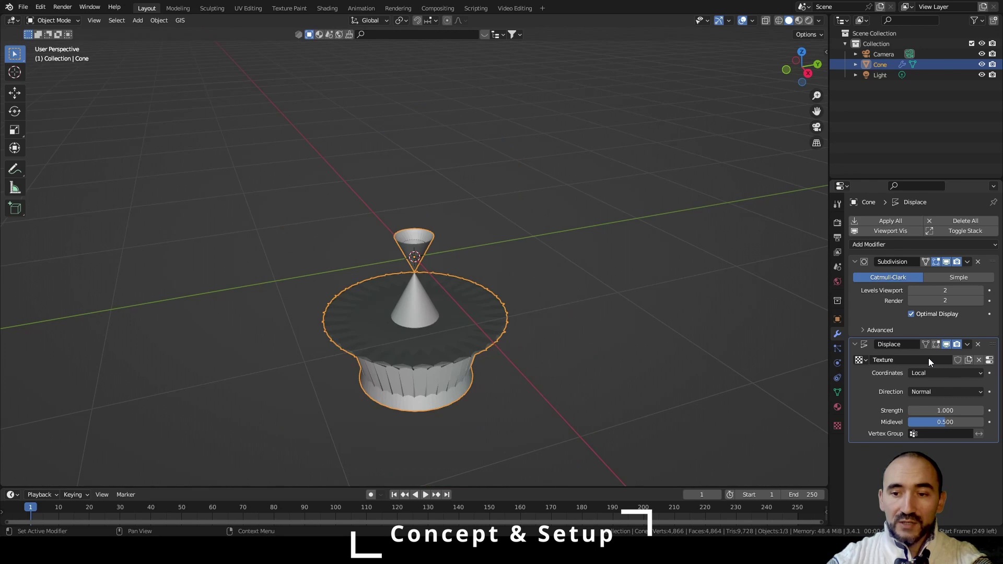
left_click(990, 361)
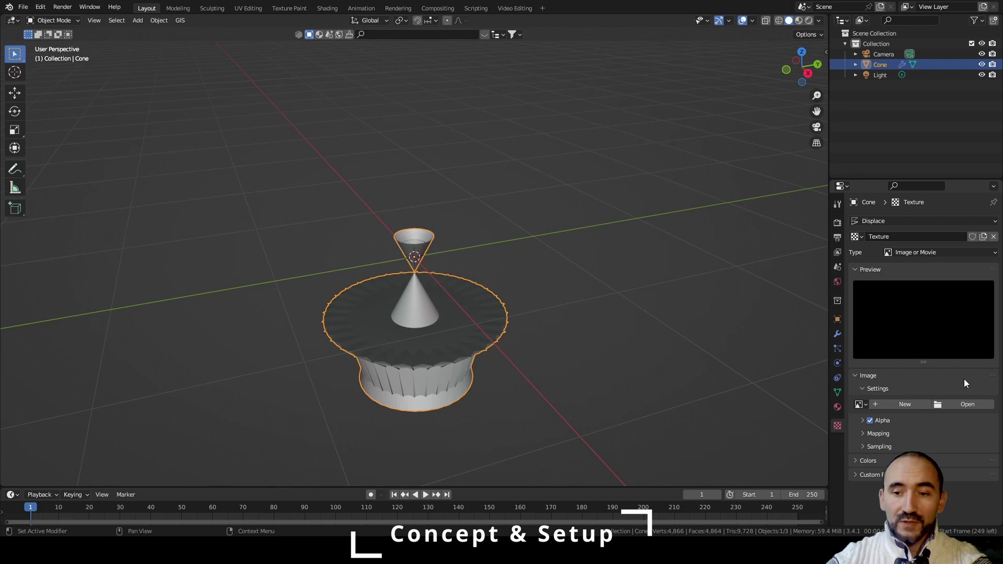
left_click(907, 253)
left_click(917, 284)
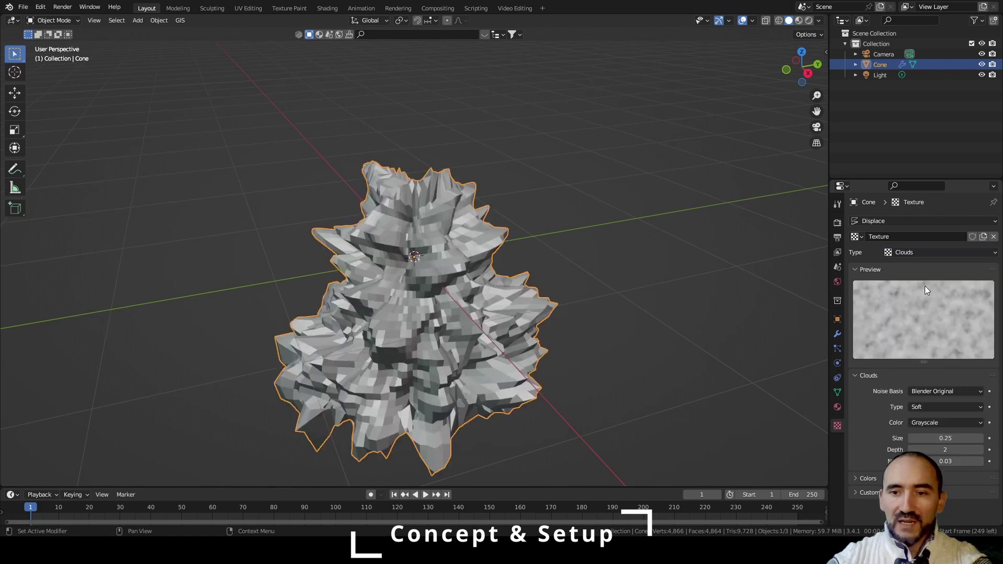
left_click_drag(945, 438, 995, 438)
Shade the displaced cone smooth and deselect it
middle_click_drag(438, 232, 422, 280)
right_click(416, 227)
left_click(415, 224)
key("alt+a")
scroll(428, 240, "down", 2)
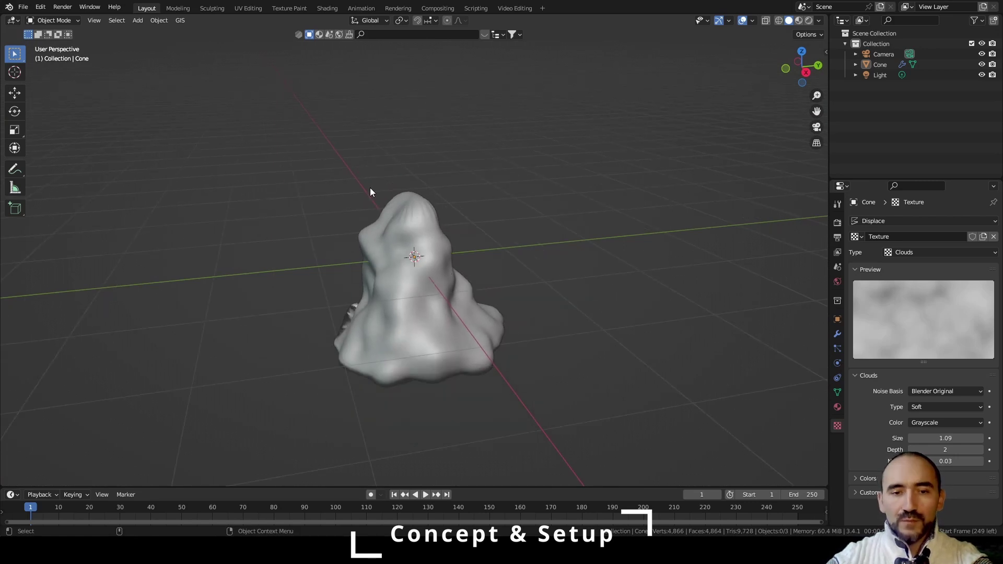
Add a Bezier curve at the origin and scale it up so both ends extend beyond the cone
key("shift+a")
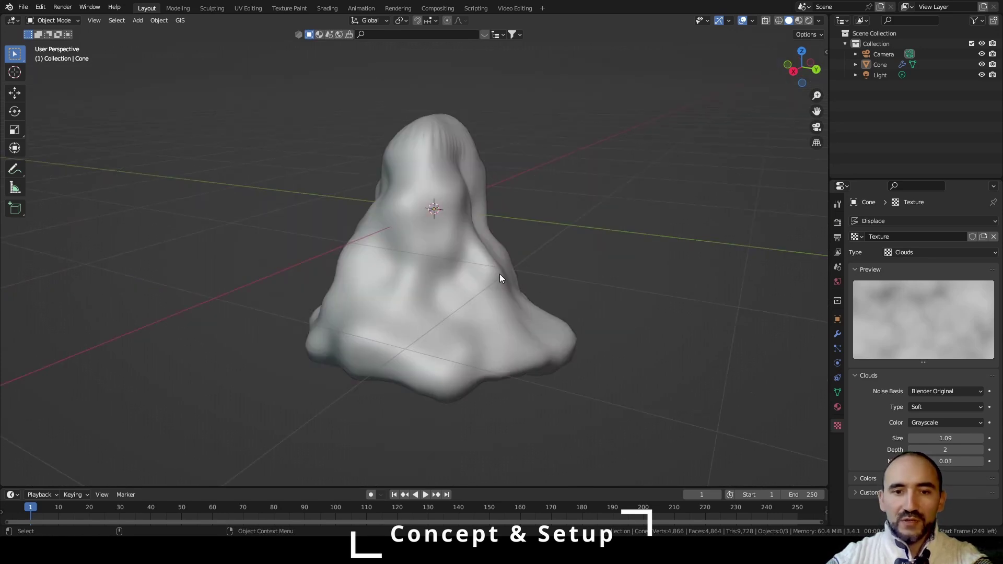
middle_click_drag(381, 256, 431, 253)
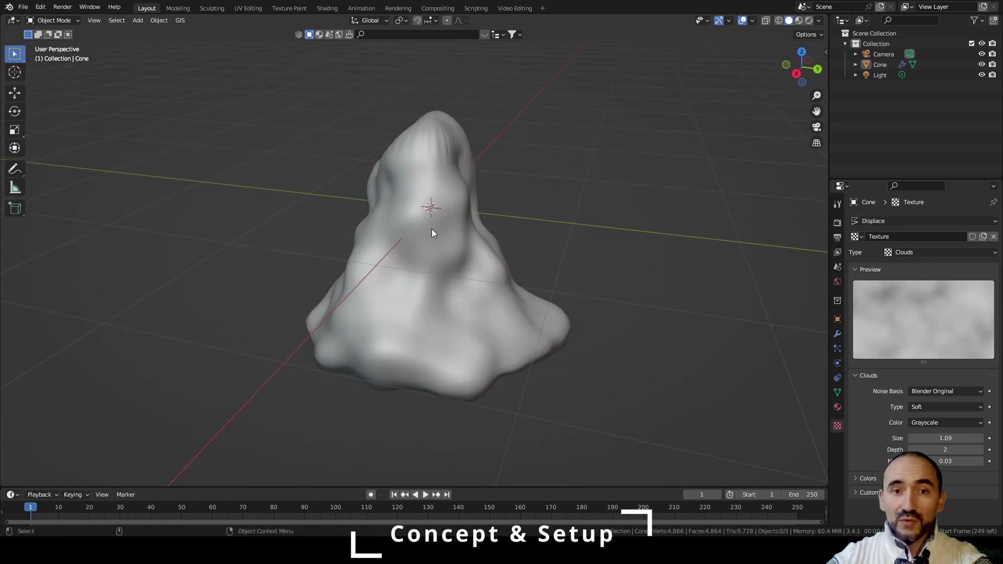
key("shift+a")
mouse_move(280, 175)
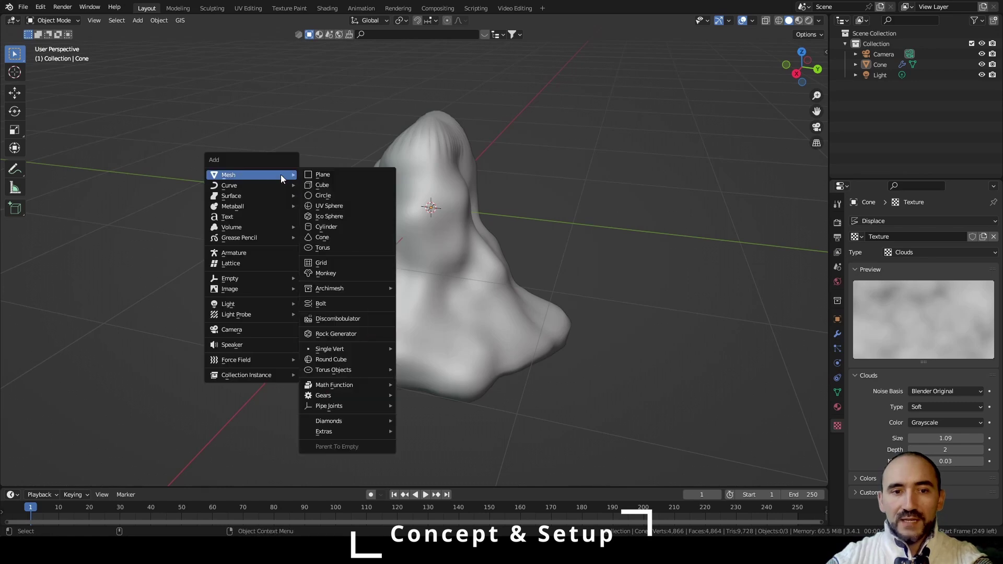
left_click(340, 183)
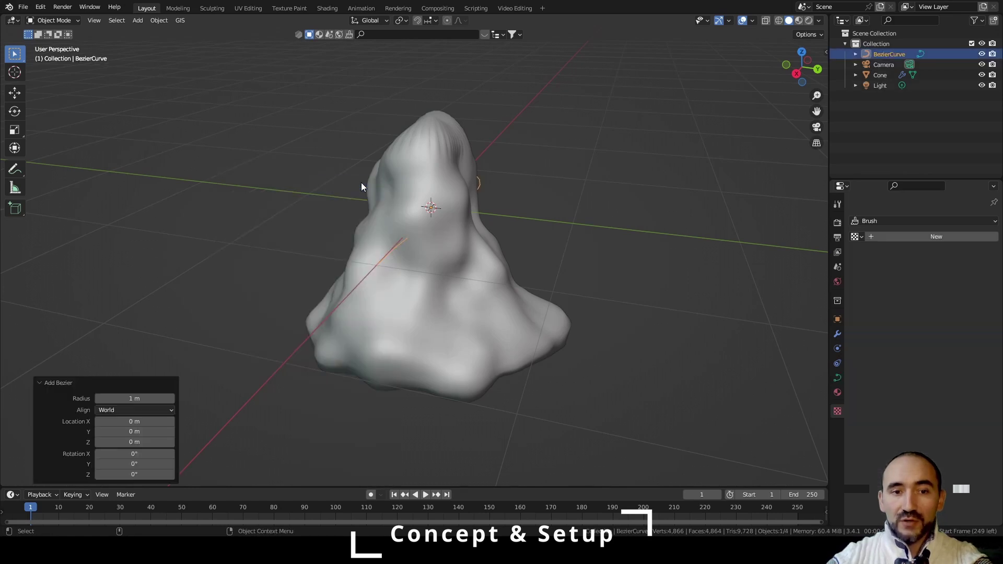
middle_click_drag(362, 183, 411, 224)
key("s")
left_click(619, 189)
Shorten the handles of the curve's two end points by scaling them to about 0.171 and 0.332
key("Tab")
scroll(618, 187, "down", 2)
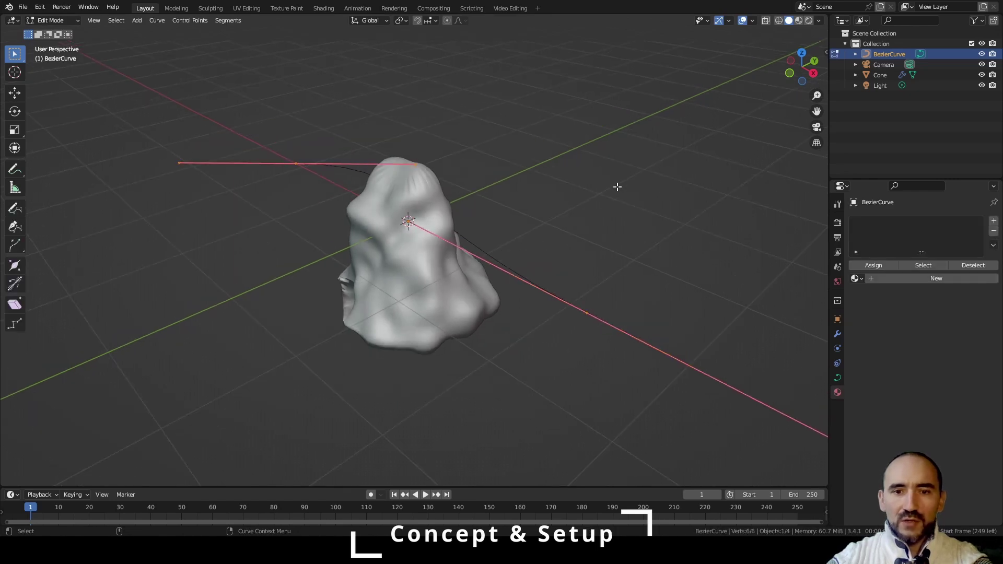
key("s")
left_click(604, 301)
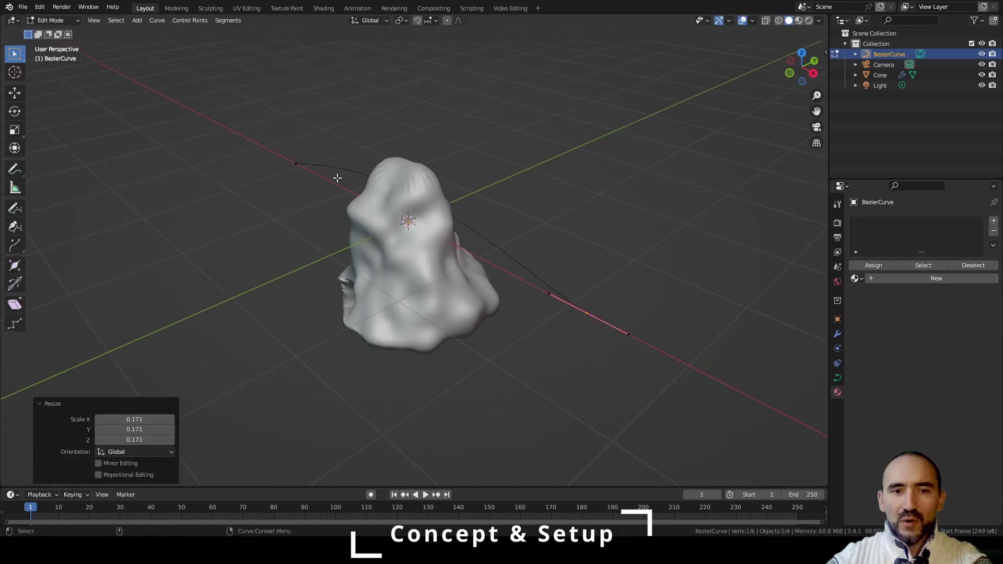
left_click_drag(257, 140, 338, 181)
middle_click_drag(483, 166, 502, 224)
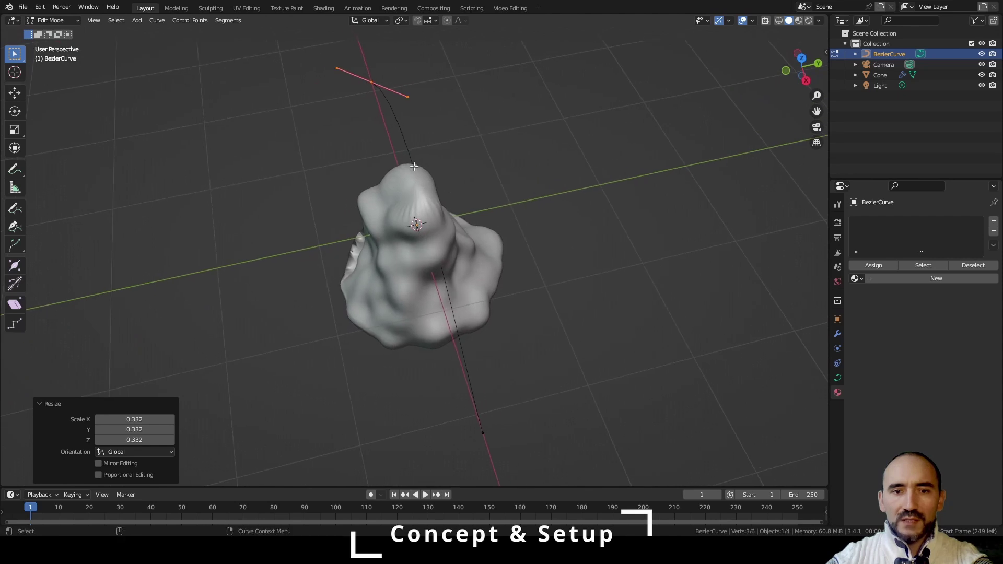
scroll(386, 134, "down", 2)
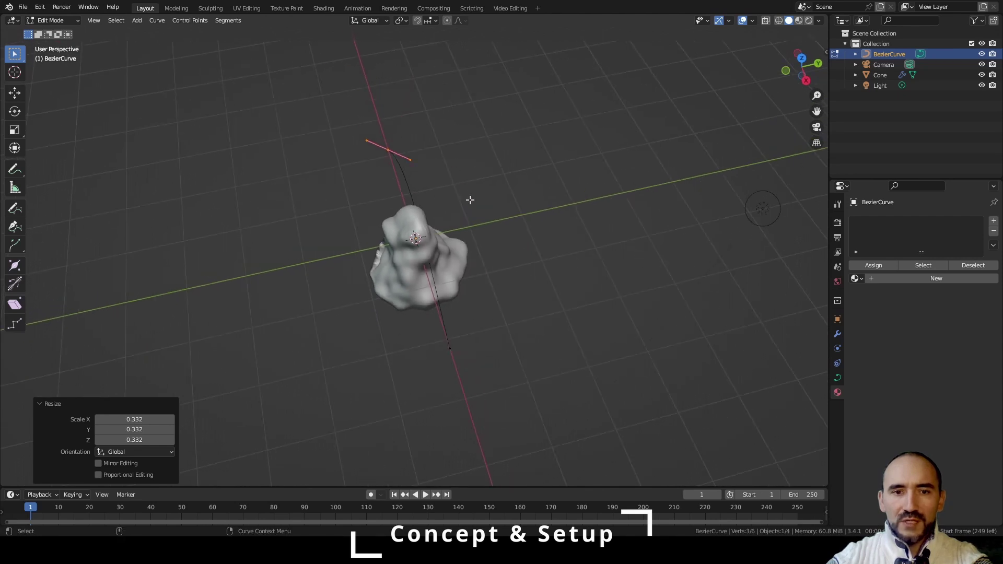
Select all of the curve's points and subdivide the curve twice, with one cut each time
key("a")
right_click(469, 199)
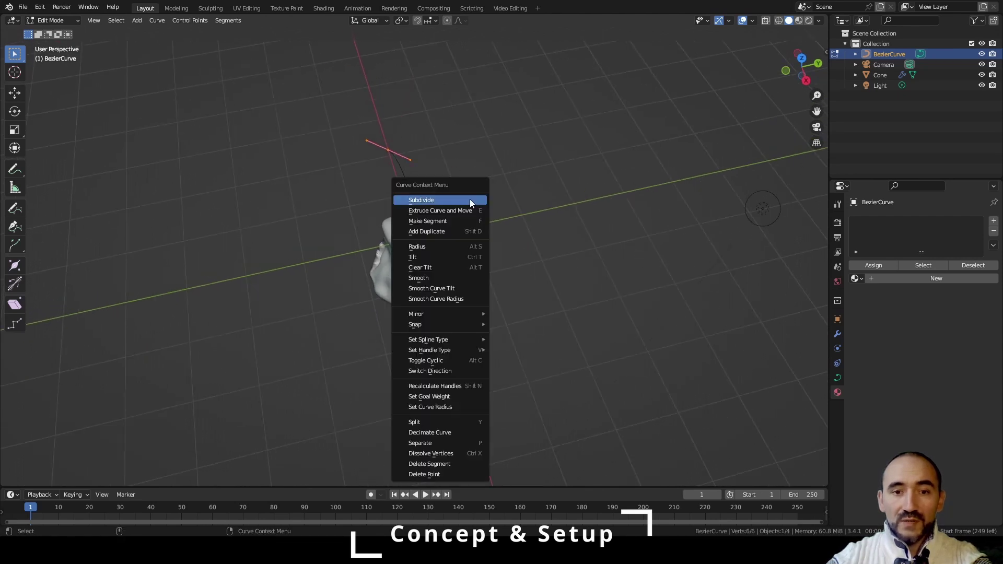
left_click(469, 199)
right_click(469, 199)
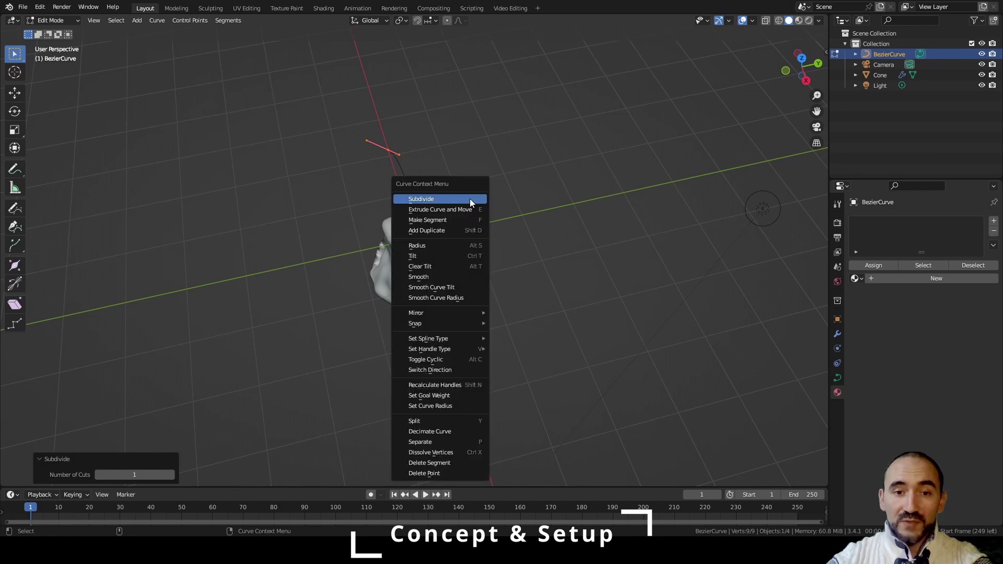
left_click(469, 199)
Move the curve's three inner points outward in the XY plane so they arc around the positive-Y side of the cone
key("KP_7")
left_click(460, 251)
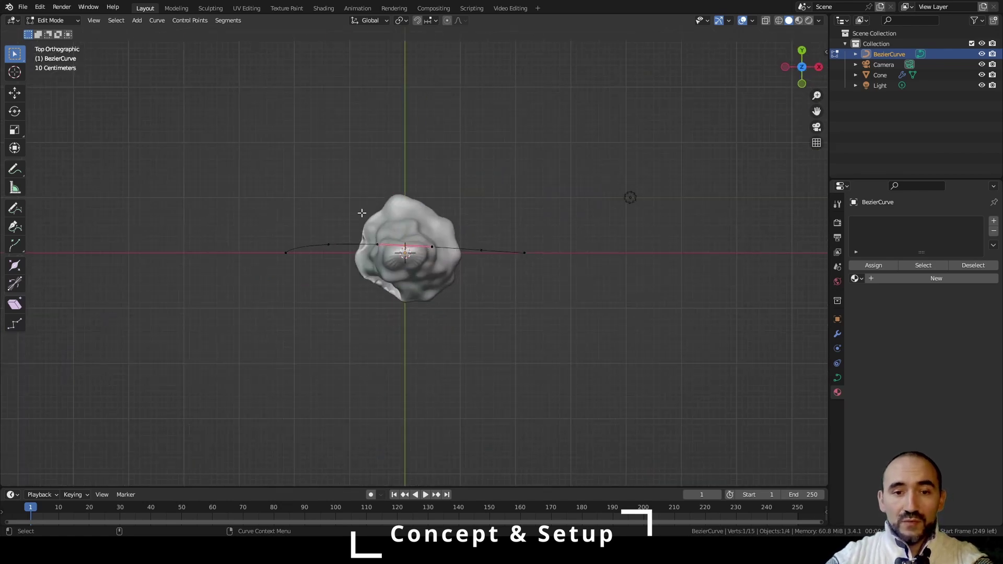
key("g")
left_click(390, 179)
left_click(482, 250)
key("g")
left_click(474, 187)
left_click_drag(315, 231, 348, 260)
key("g")
left_click(358, 214)
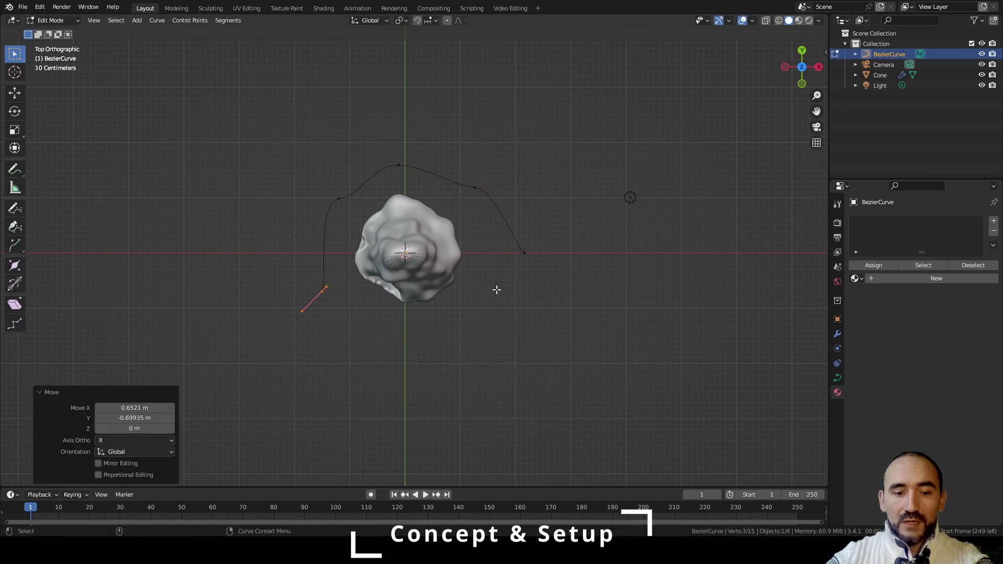
Rotate the curve's negative-X end point and adjust the opposite end point's position in the XY plane
key("r")
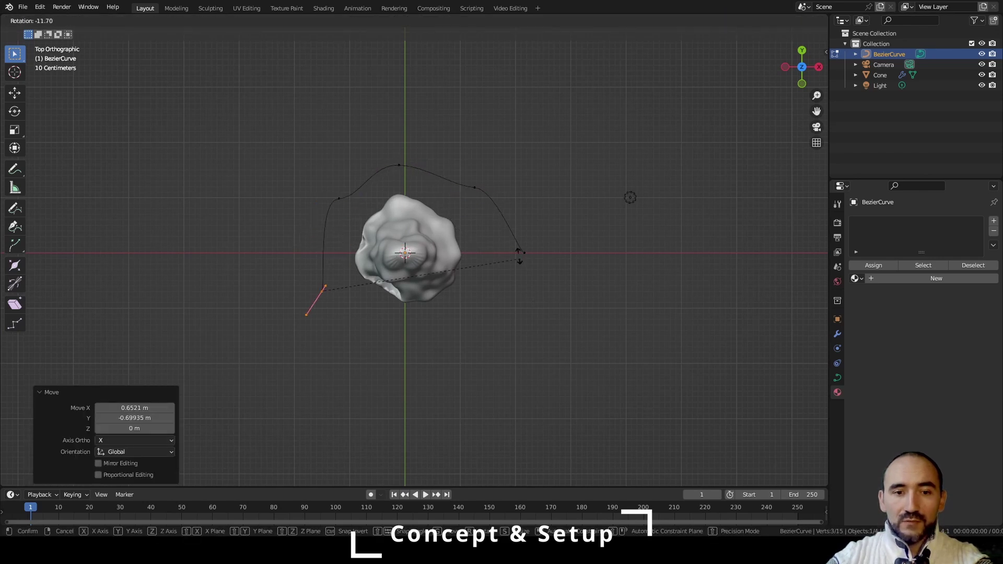
left_click(309, 180)
left_click_drag(486, 235, 587, 273)
key("g")
left_click(651, 259)
Raise the curve's positive-X inner point in the front view, move an end point by about -0.52 m in Z, and leave Edit Mode
key("KP_1")
left_click_drag(476, 195, 542, 278)
left_click_drag(454, 218, 491, 266)
key("g")
left_click(479, 239)
left_click_drag(491, 221, 538, 263)
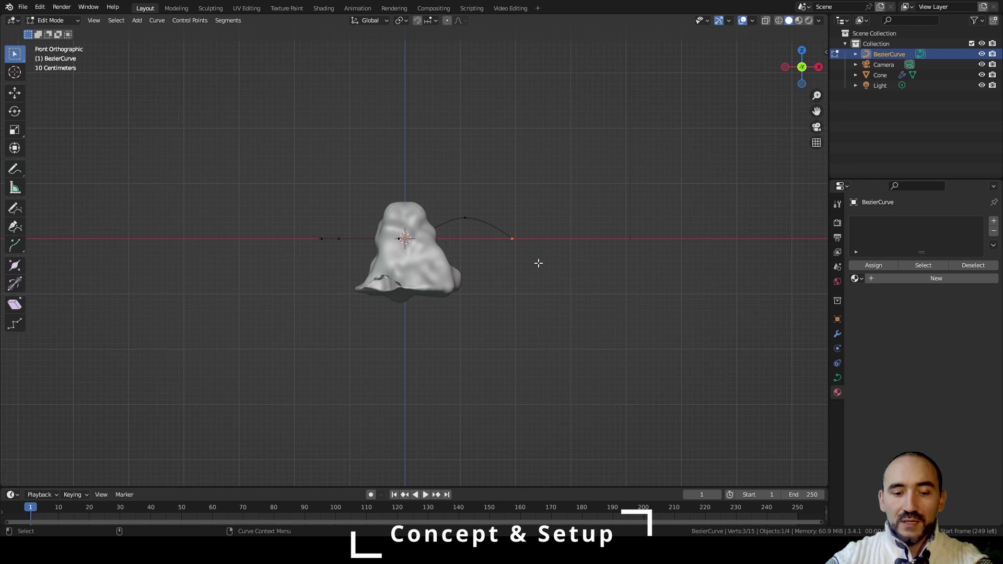
key("g")
left_click(418, 232)
middle_click_drag(336, 217, 423, 231)
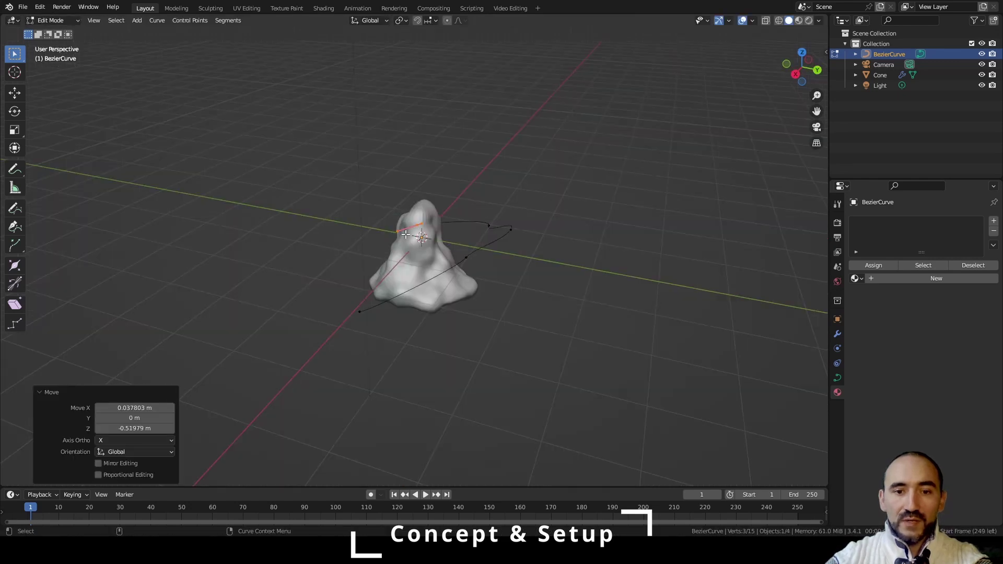
scroll(516, 209, "up", 1)
mouse_move(515, 210)
middle_mouse_down()
mouse_move(448, 245)
mouse_move(558, 237)
mouse_move(543, 205)
middle_mouse_up()
key("alt+a")
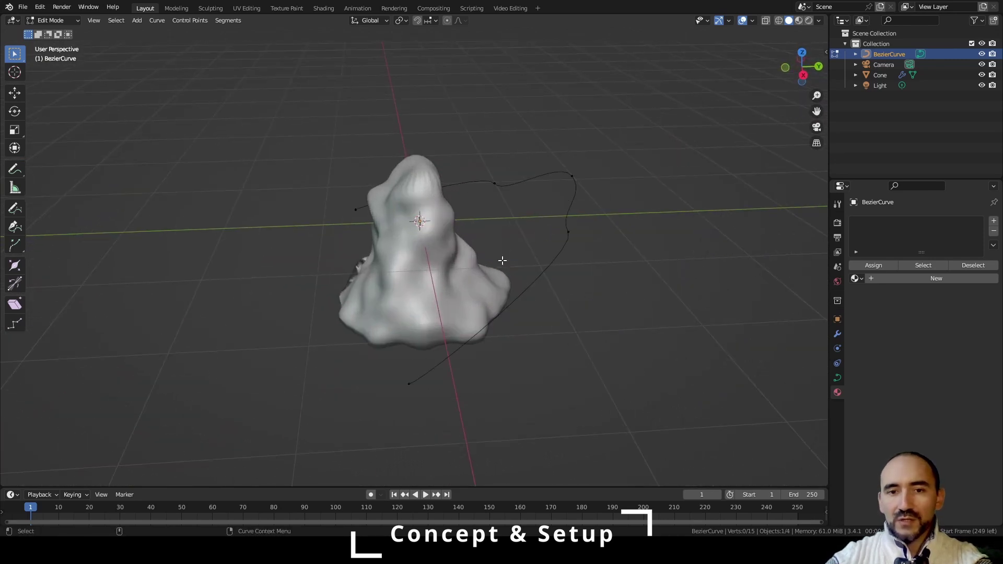
middle_click_drag(517, 340, 440, 276)
key("Tab")
left_click(610, 167)
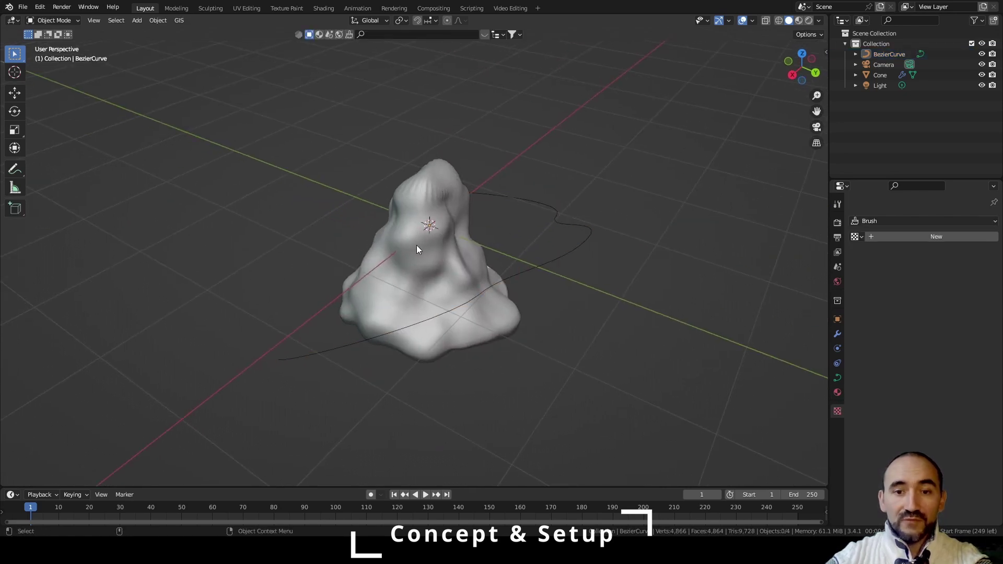
Set the Bezier curve's preview resolution to 64 in its shape settings
mouse_move(404, 249)
middle_mouse_down()
mouse_move(444, 250)
mouse_move(584, 199)
middle_mouse_up()
left_click(577, 189)
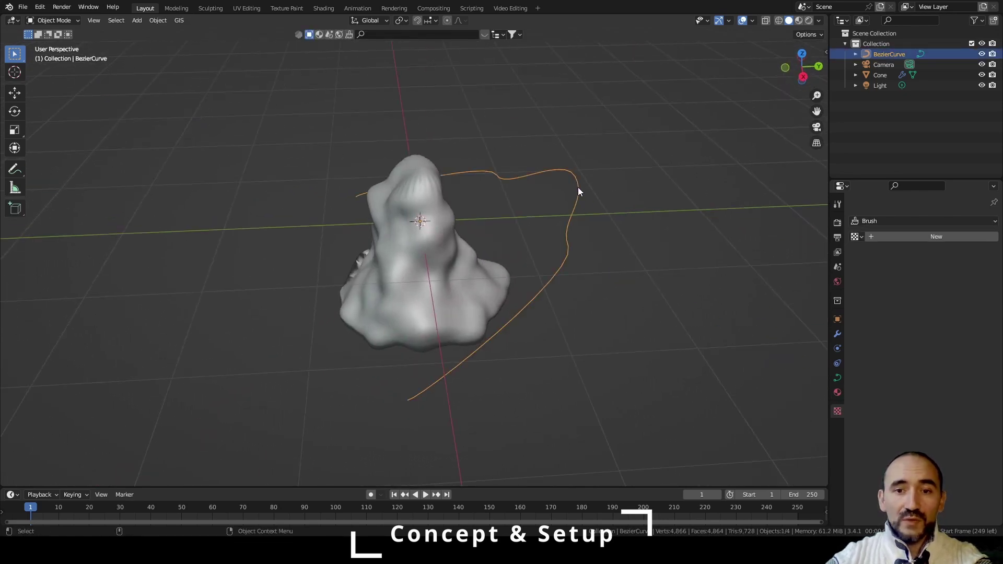
left_click(837, 378)
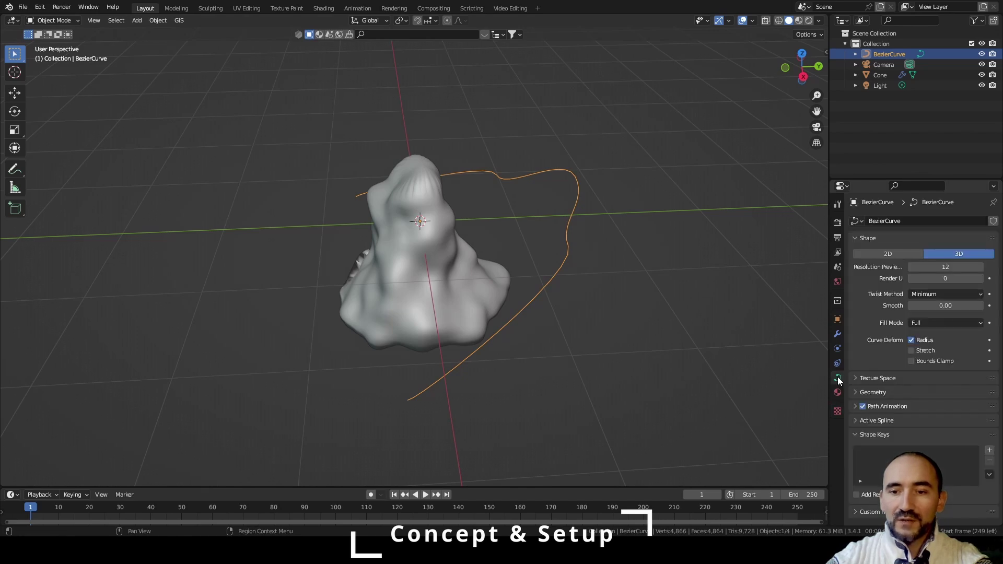
double_click(932, 264)
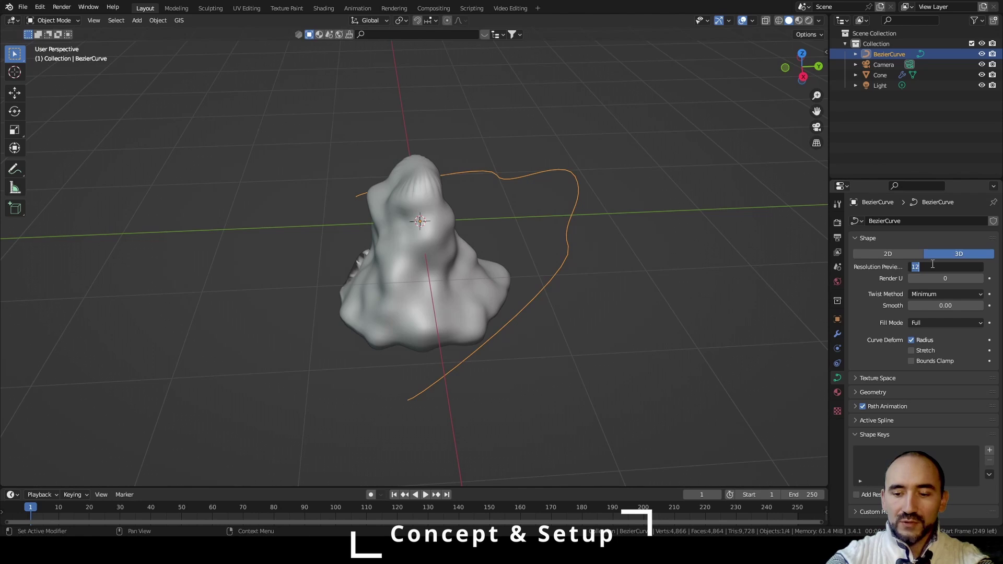
type("64")
key("Return")
left_click(621, 180)
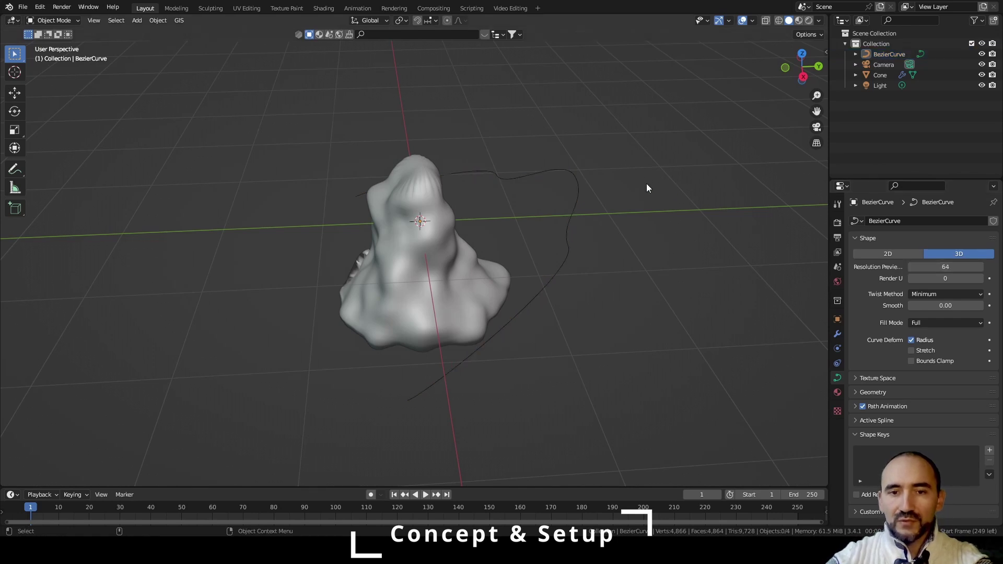
Add a Geometry Nodes workspace and create a new geometry node tree on the Bezier curve
middle_click_drag(516, 318, 539, 197)
left_click(517, 153)
key("Tab")
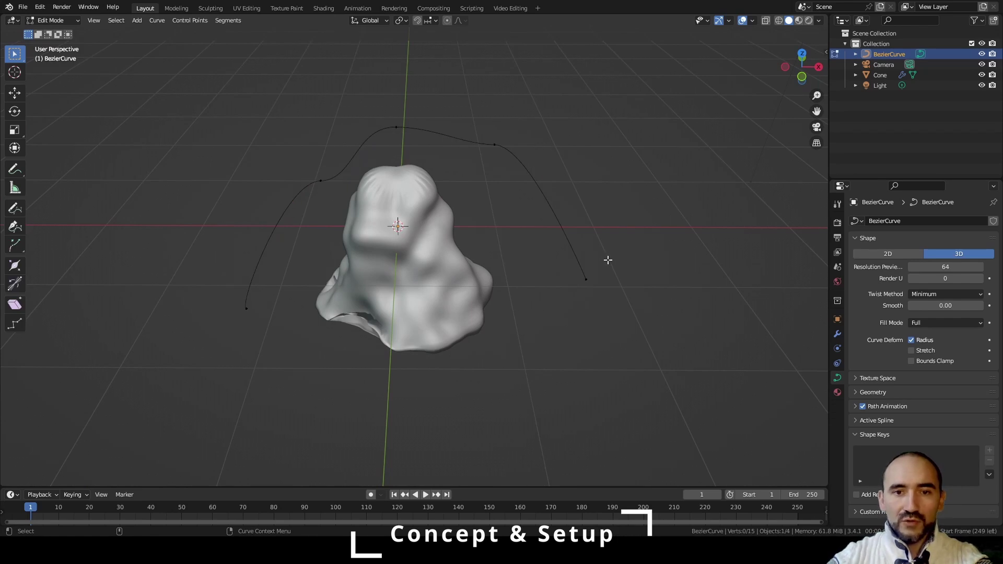
key("Tab")
left_click(538, 8)
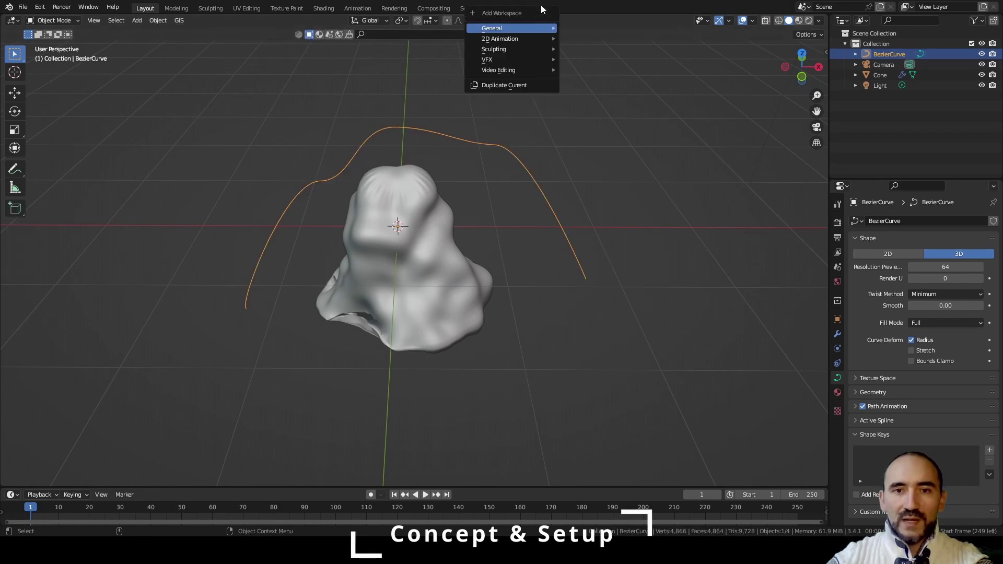
mouse_move(543, 28)
left_click(603, 146)
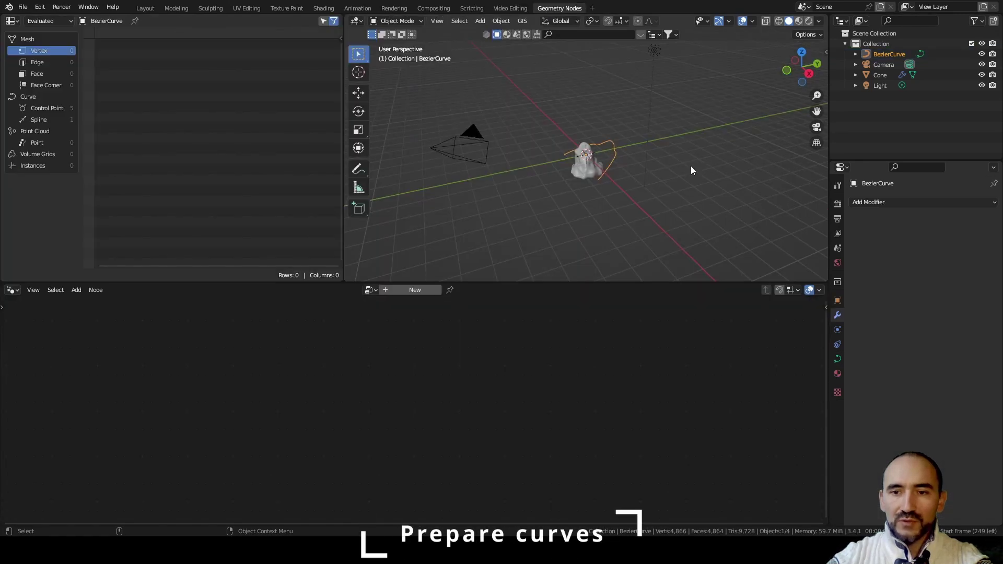
middle_click_drag(431, 324, 440, 310)
scroll(453, 346, "up", 2)
middle_click_drag(472, 350, 360, 378)
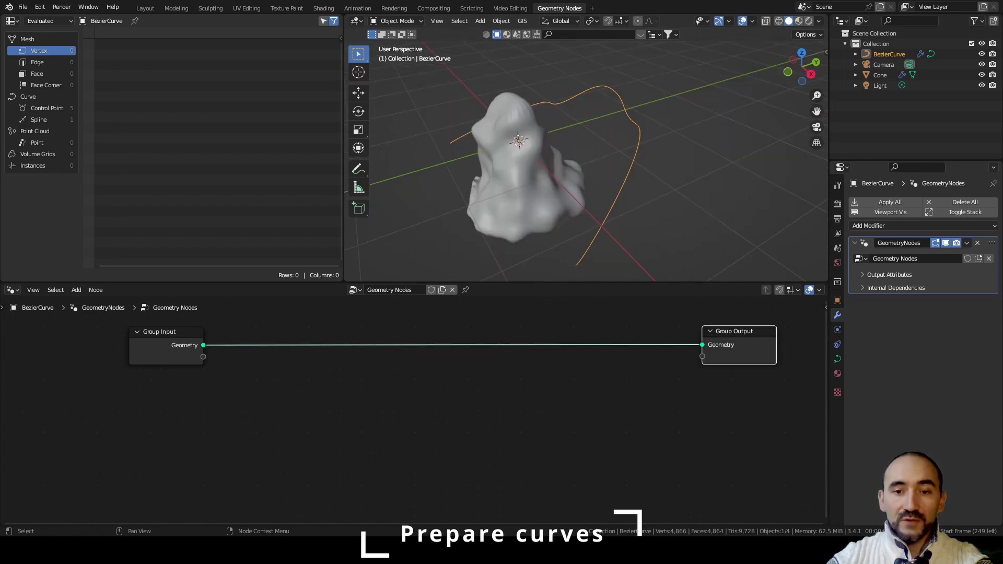
Insert a Set Spline Cyclic node directly after the Group Input, with Cyclic off
left_click(323, 376)
key("F3")
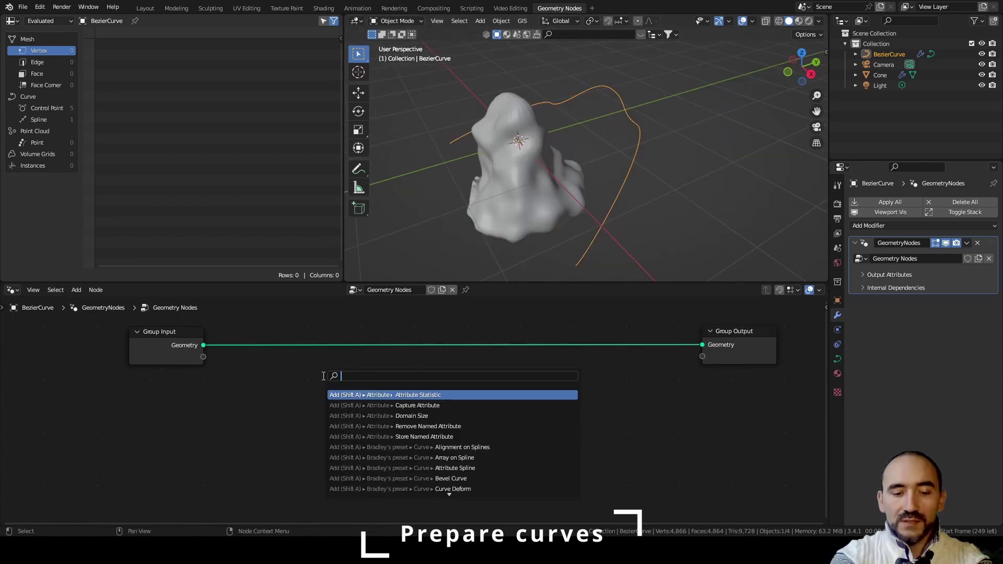
type("cyclic")
key("Return")
left_click(272, 336)
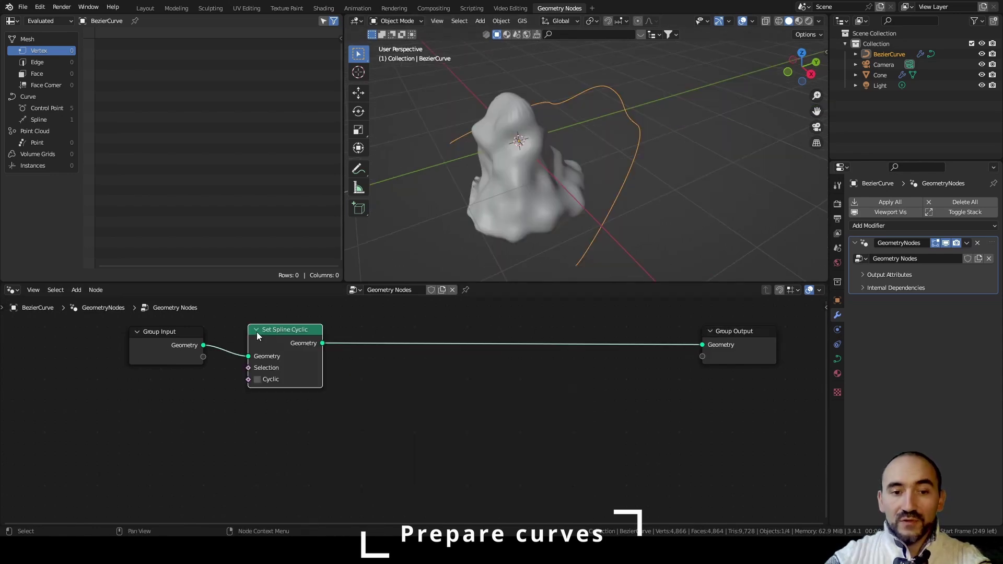
left_click_drag(275, 336, 274, 328)
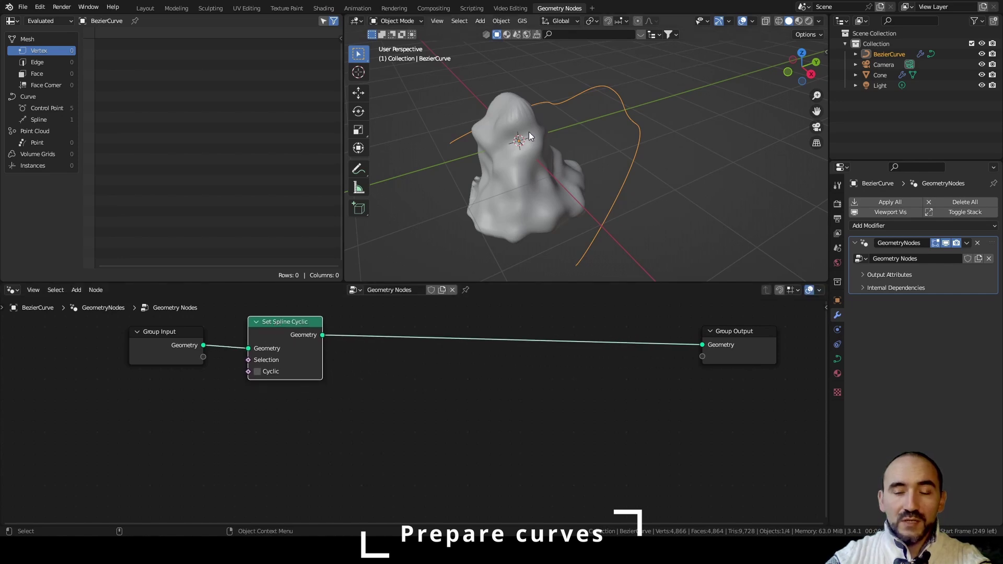
Add a Bezier circle inside the curve object in Edit Mode and lower it about 0.63 m along Z around the cone
left_click(468, 105)
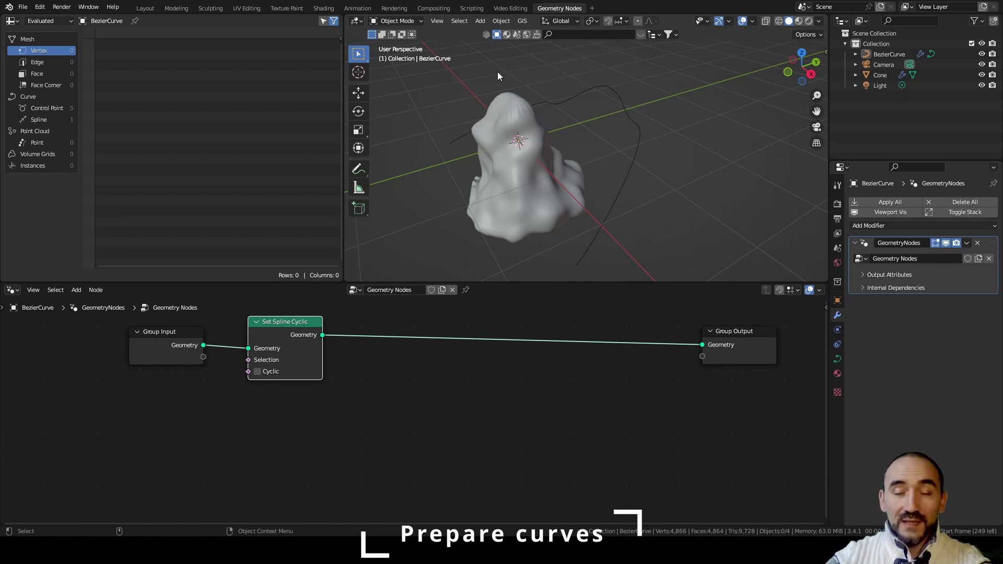
middle_click_drag(587, 90, 571, 96)
left_click(571, 96)
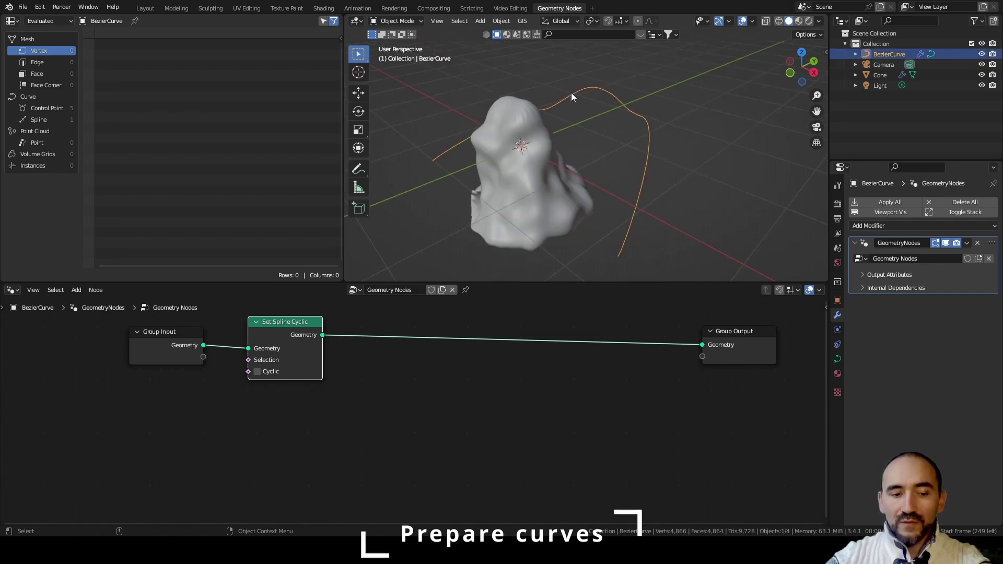
key("Tab")
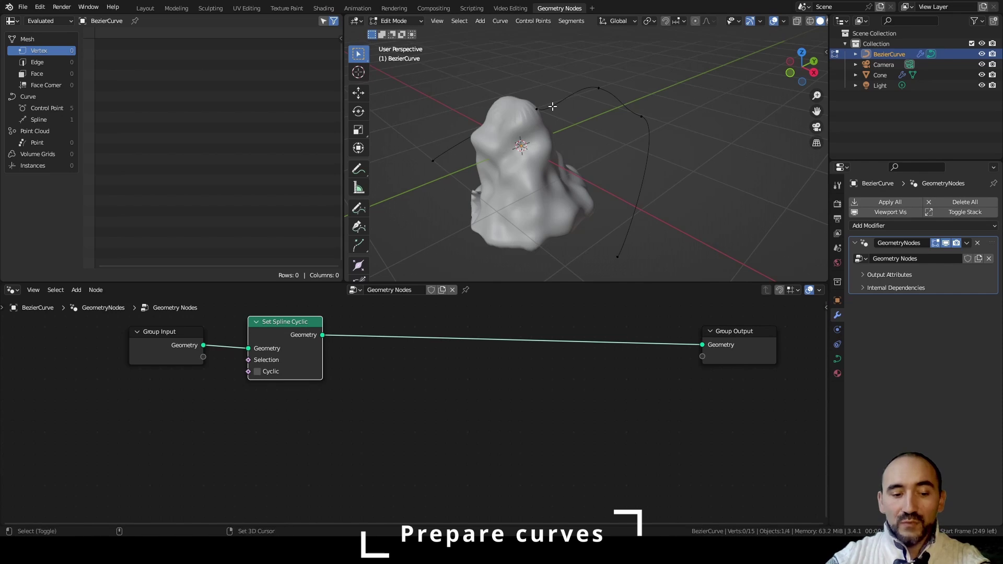
key("shift+a")
left_click(552, 106)
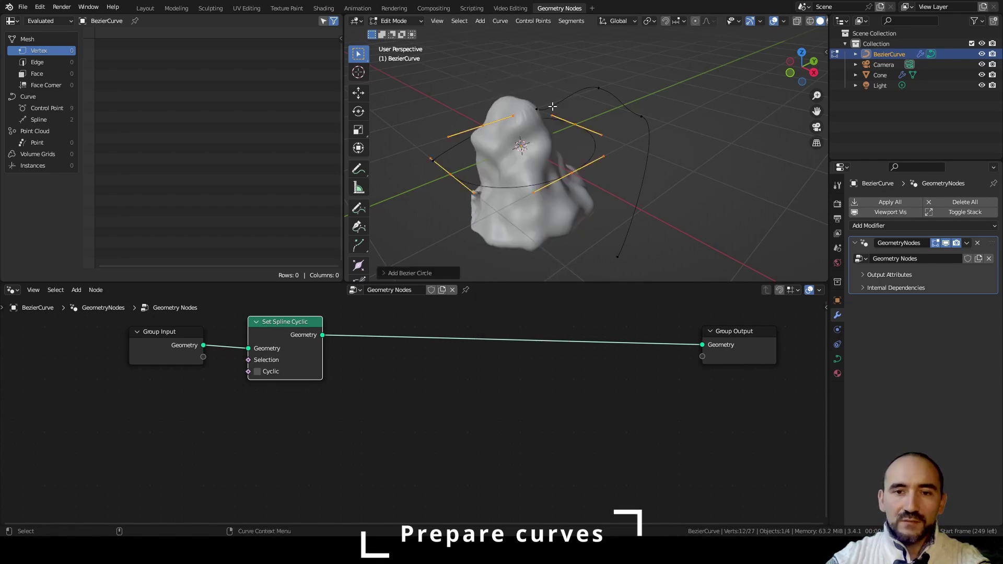
key("g")
key("z")
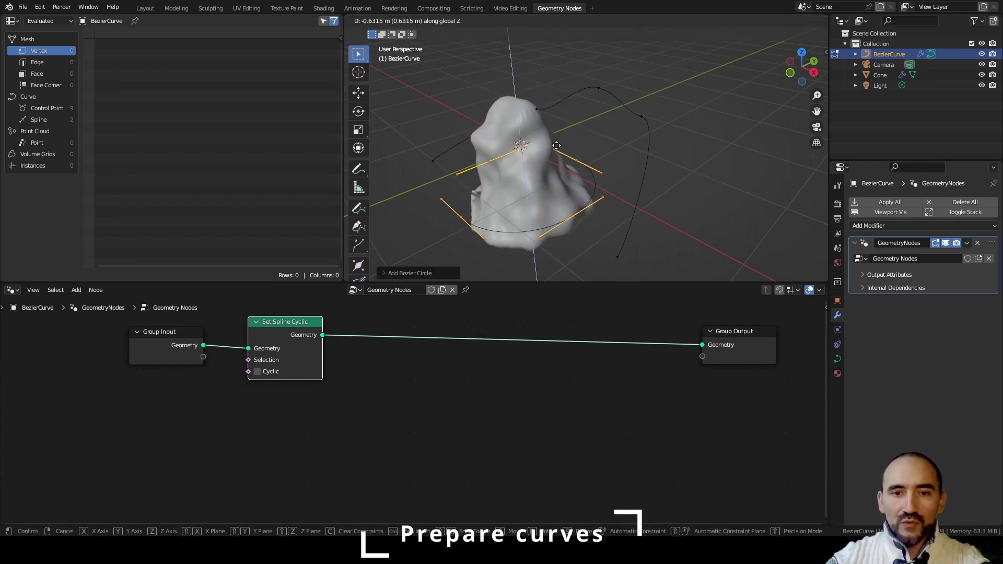
left_click(556, 146)
middle_click_drag(523, 197, 594, 182)
key("Tab")
middle_click_drag(672, 161, 472, 198)
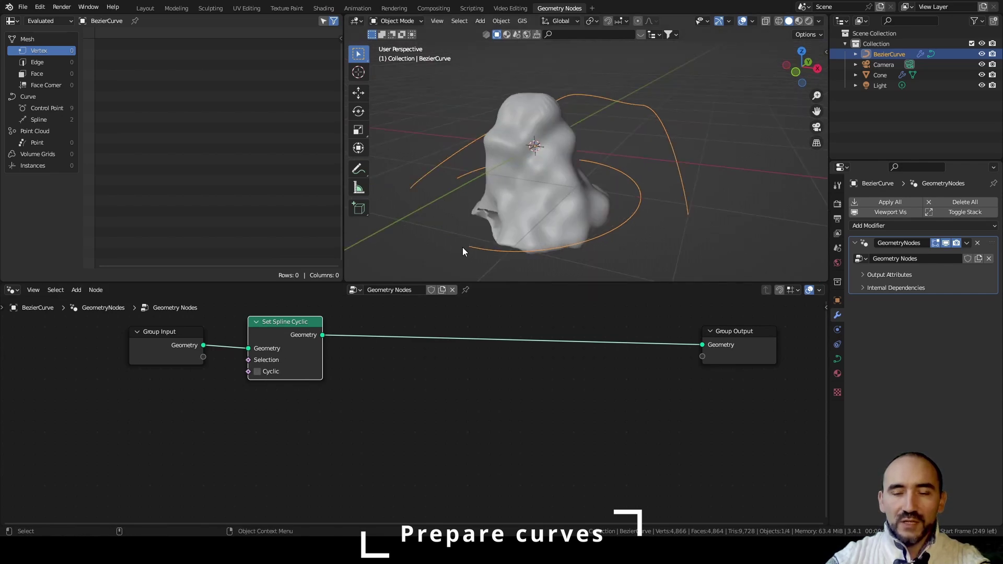
Save the file and insert a Resample Curve node with a count of 18 after Set Spline Cyclic
left_click(405, 425)
key("ctrl+s")
middle_click_drag(402, 423, 288, 425)
key("F3")
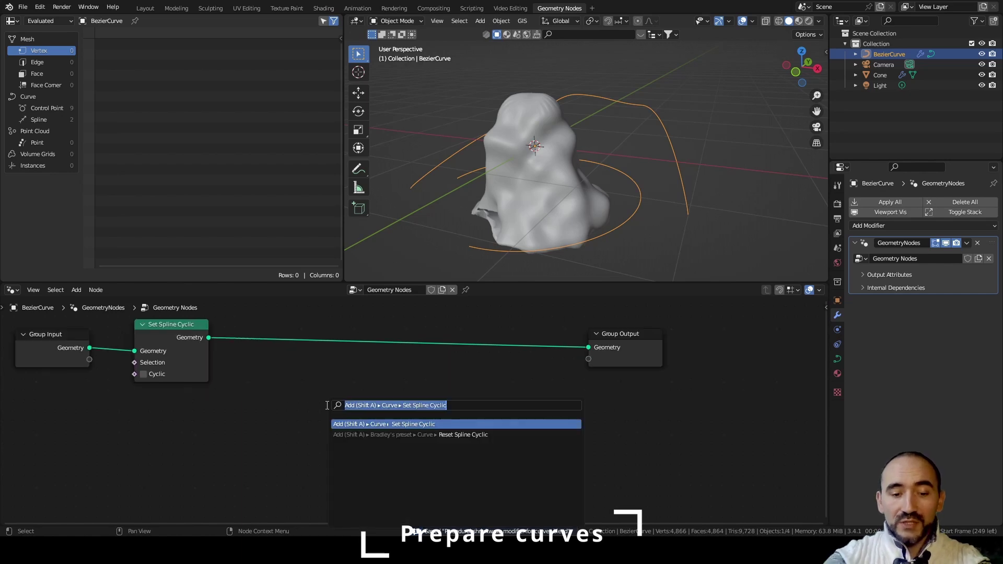
type("resa")
key("Return")
left_click(250, 321)
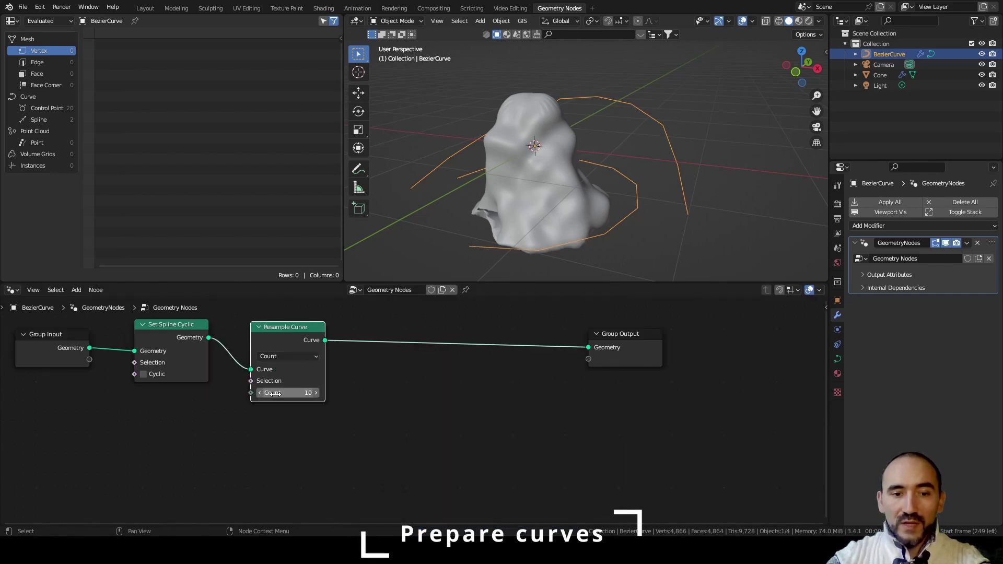
left_click_drag(288, 393, 265, 392)
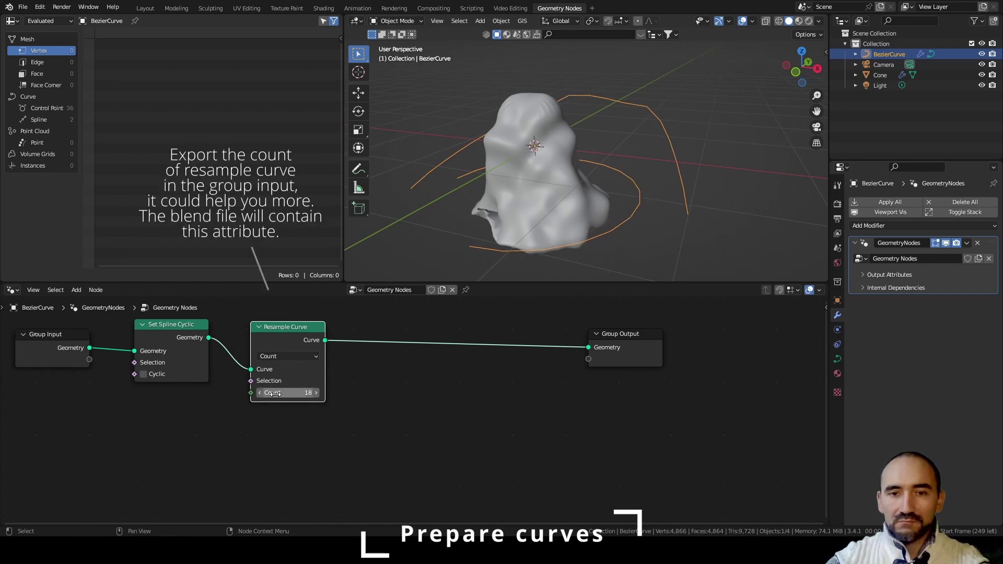
Insert a Set Spline Type node set to Bezier after Resample Curve and move the Group Output farther along
key("F3")
type("set")
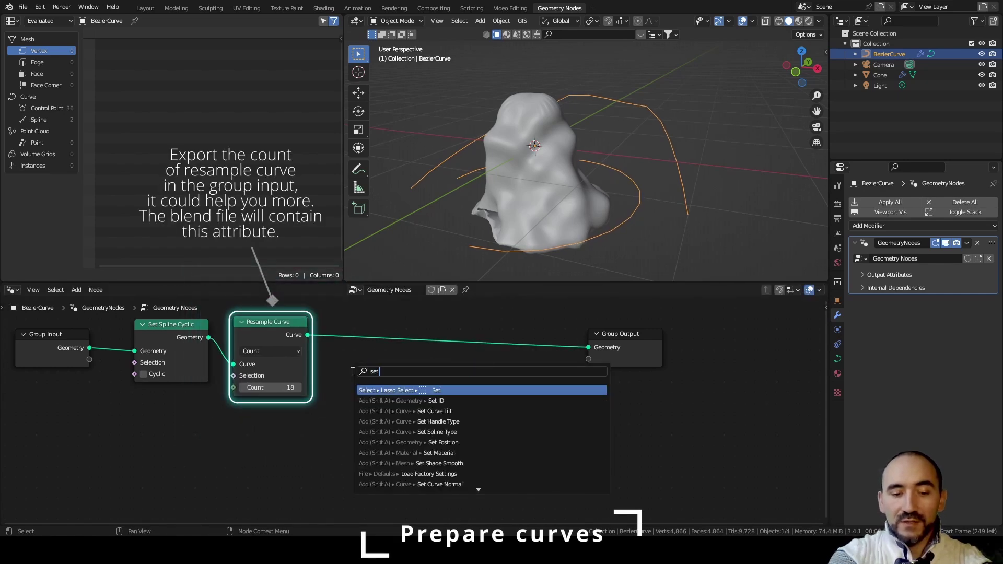
type(" splin")
key("Return")
left_click(371, 355)
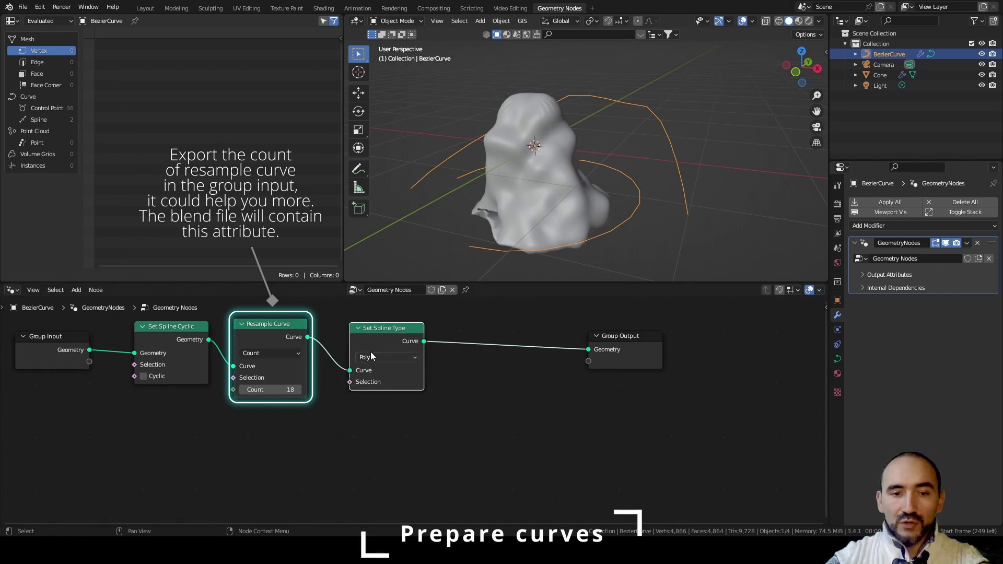
left_click(372, 357)
left_click(402, 394)
left_click(402, 396)
left_click_drag(635, 337, 751, 328)
left_click(575, 381)
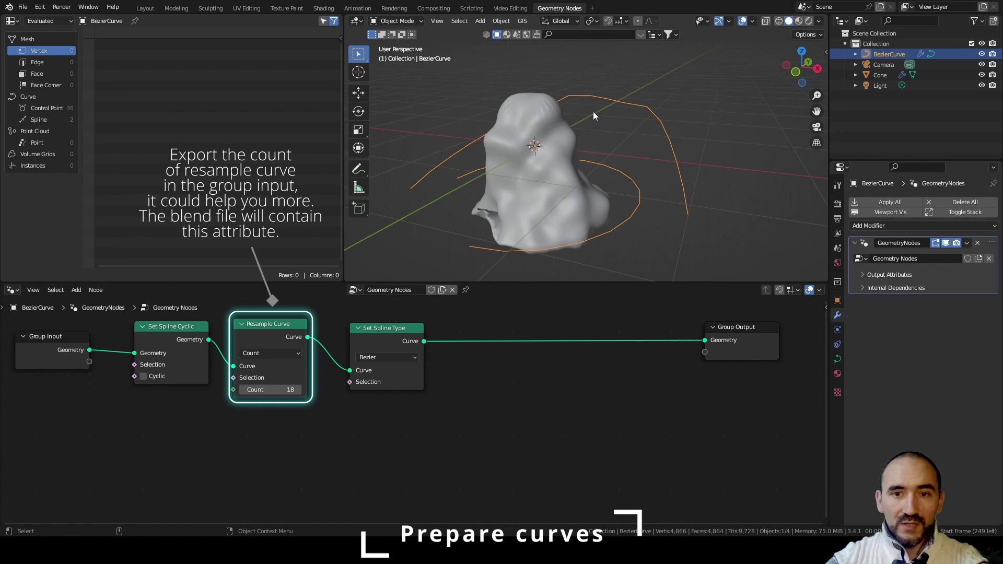
Insert a Set Handle Type node set to Auto for both handles after Set Spline Type and tighten the node spacing
key("F3")
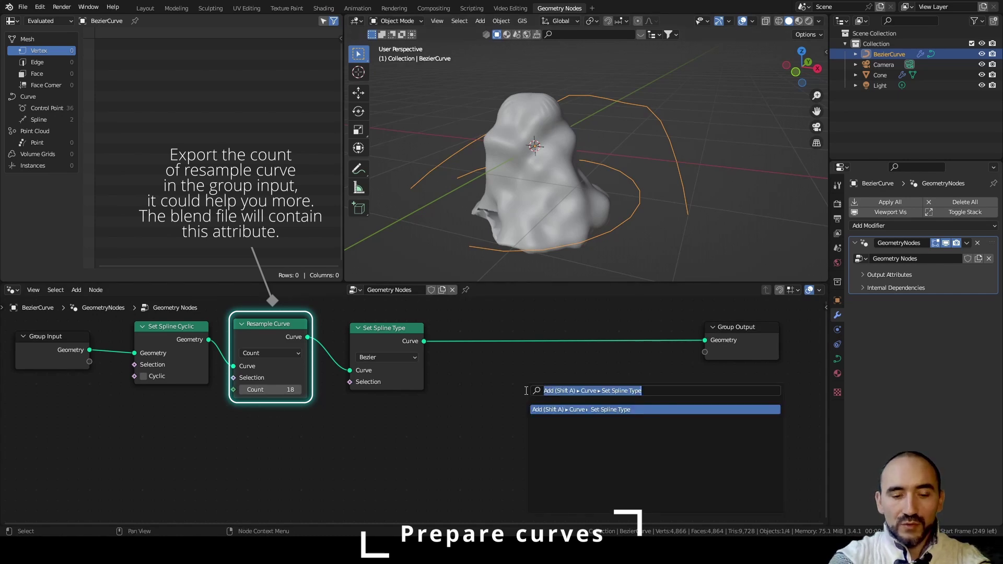
type("set handle")
key("Return")
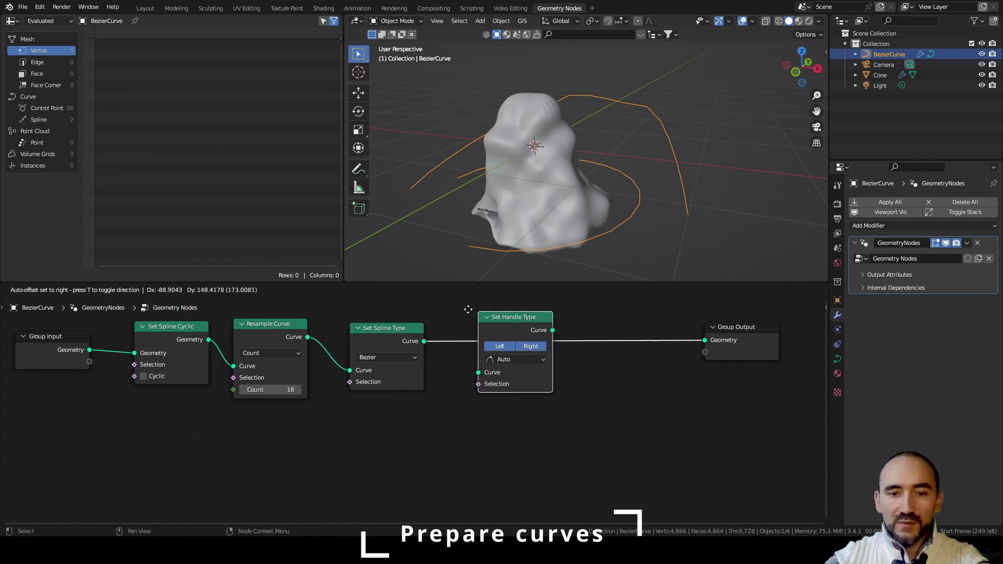
left_click(461, 324)
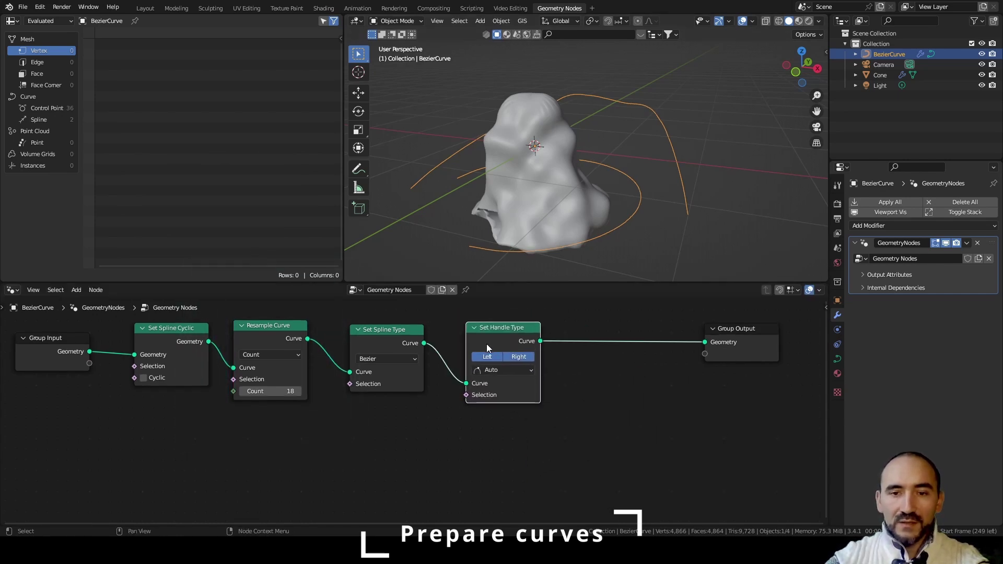
left_click(497, 371)
left_click(497, 371)
left_click_drag(489, 341, 463, 340)
left_click_drag(388, 337, 368, 337)
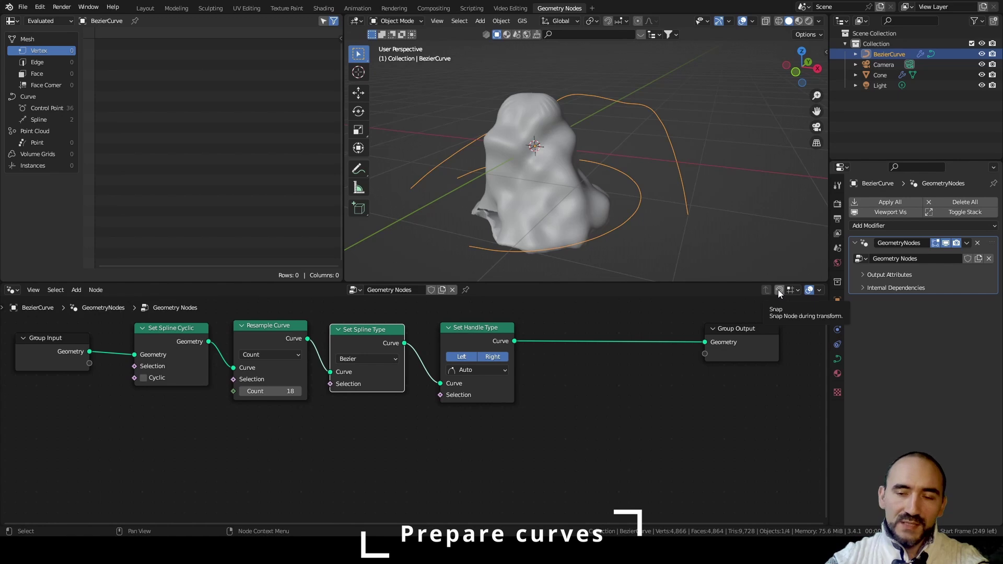
Enable node snapping and group the four curve nodes in a frame labelled "Prepare curves"
left_click(778, 290)
left_click_drag(131, 410, 493, 339)
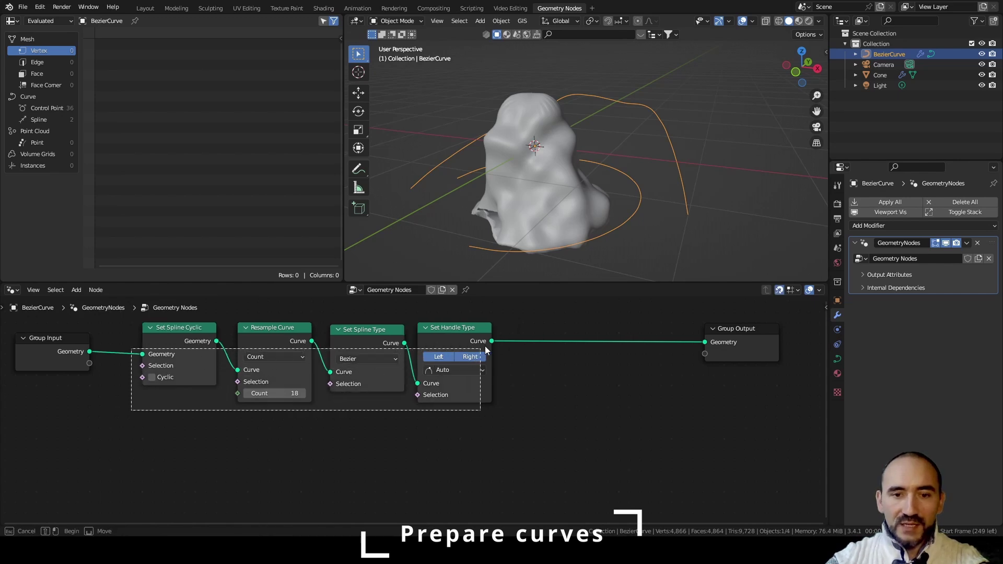
key("ctrl+j")
key("F2")
type("Prepare curves")
key("Return")
Insert a Set Position node between the Prepare curves frame and the Group Output, leaving room before it
scroll(493, 339, "down", 2)
left_click_drag(512, 330, 777, 333)
key("F3")
type("set pos")
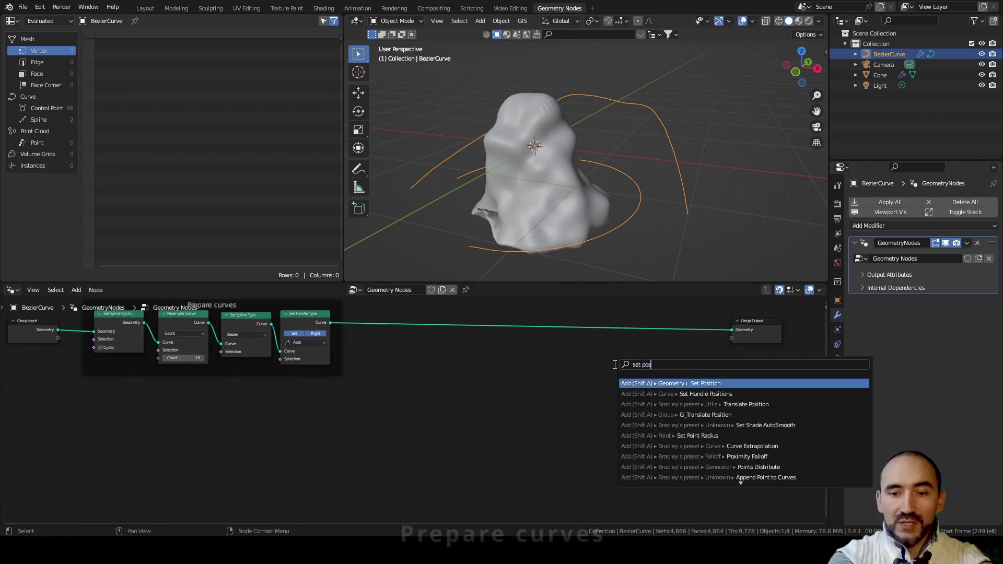
key("Return")
left_click(571, 309)
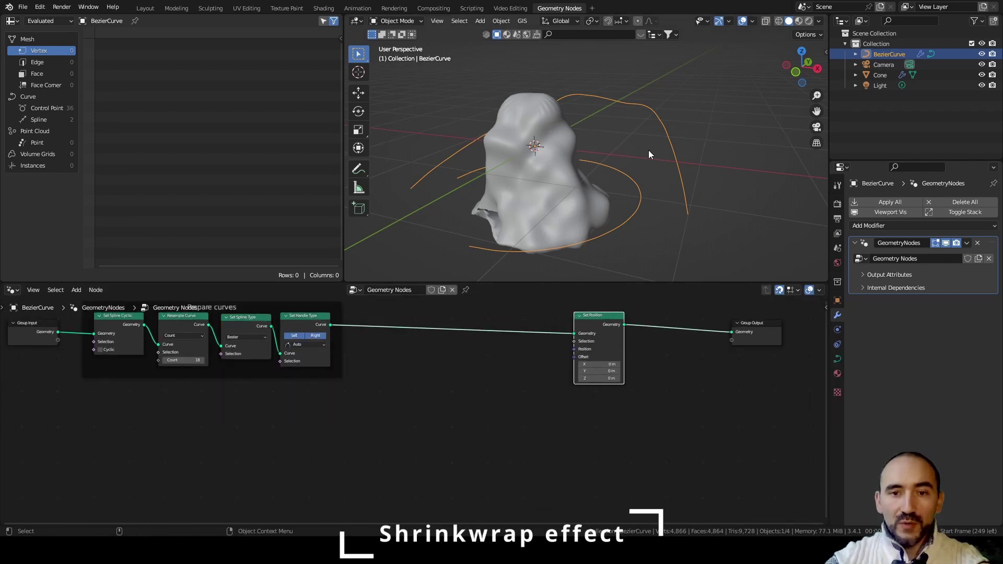
middle_click_drag(647, 155, 556, 163)
scroll(549, 180, "up", 2)
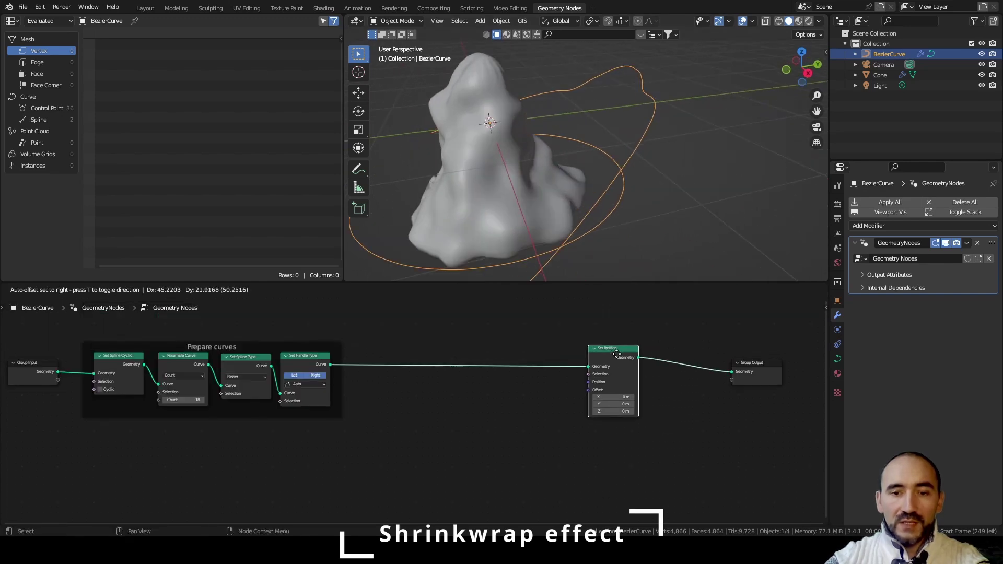
left_click_drag(611, 348, 624, 356)
left_click(447, 434)
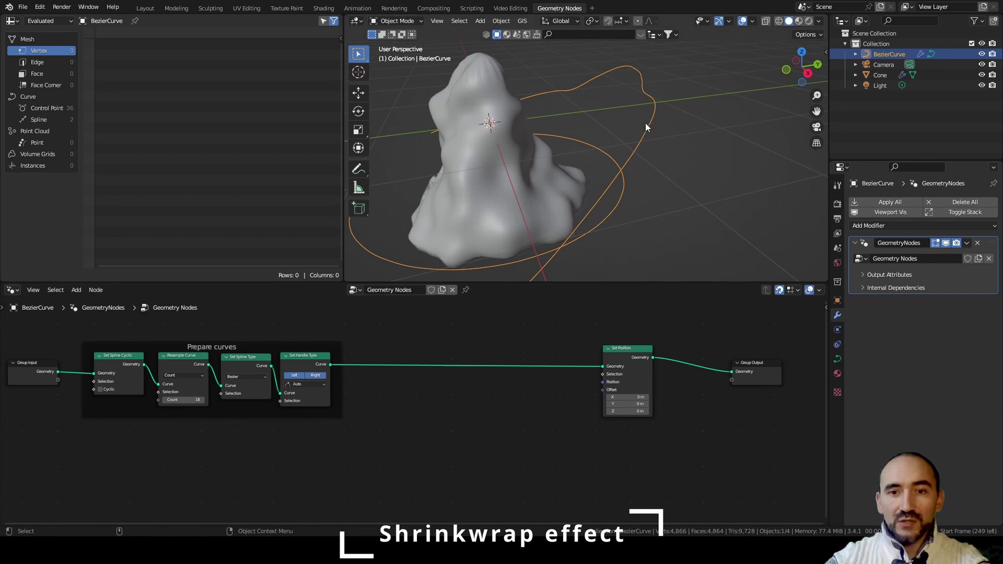
Save the file and add a Geometry Proximity node below the link between Set Handle Type and Set Position
scroll(597, 165, "down", 2)
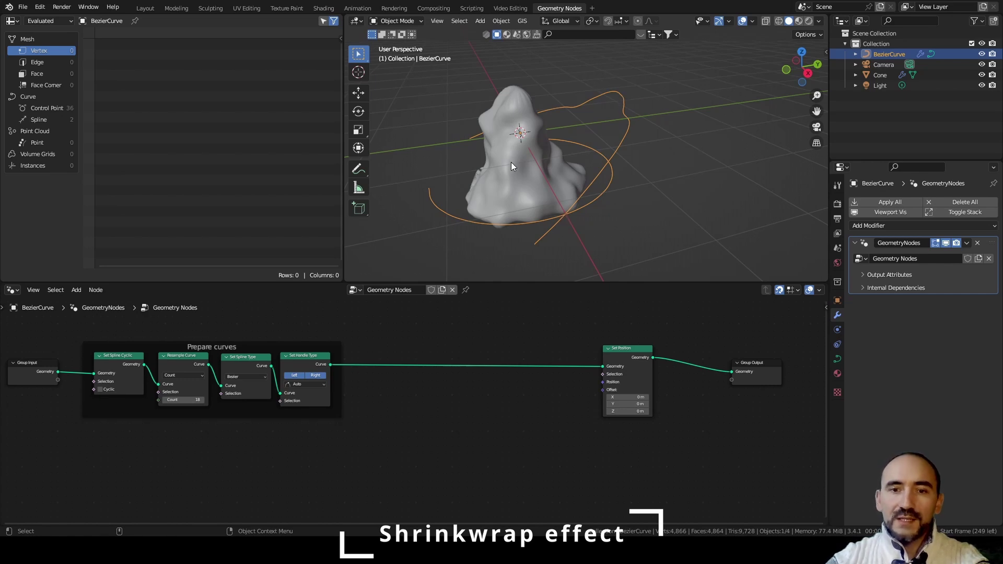
middle_click_drag(418, 408, 447, 398)
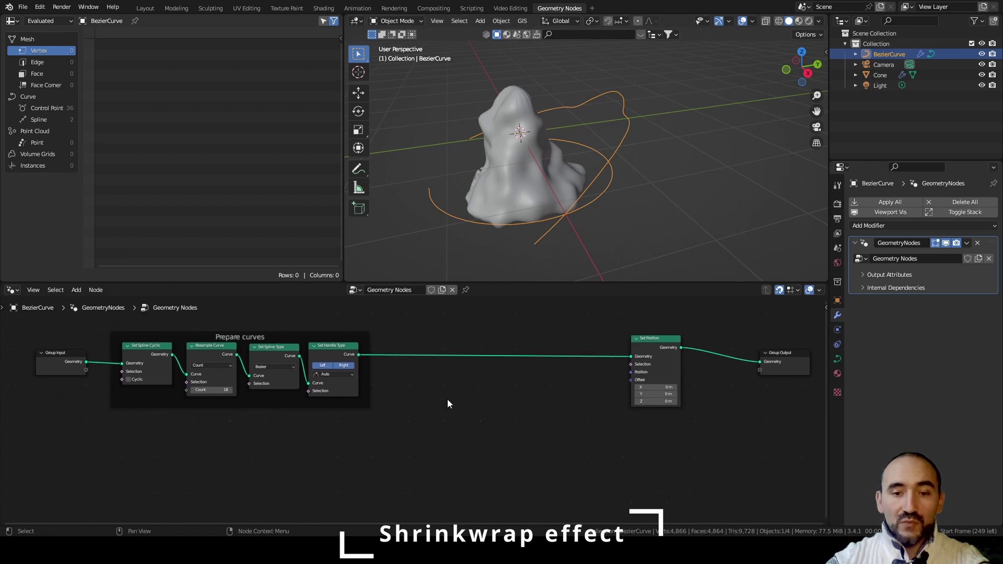
key("ctrl+s")
scroll(421, 416, "up", 1)
key("F3")
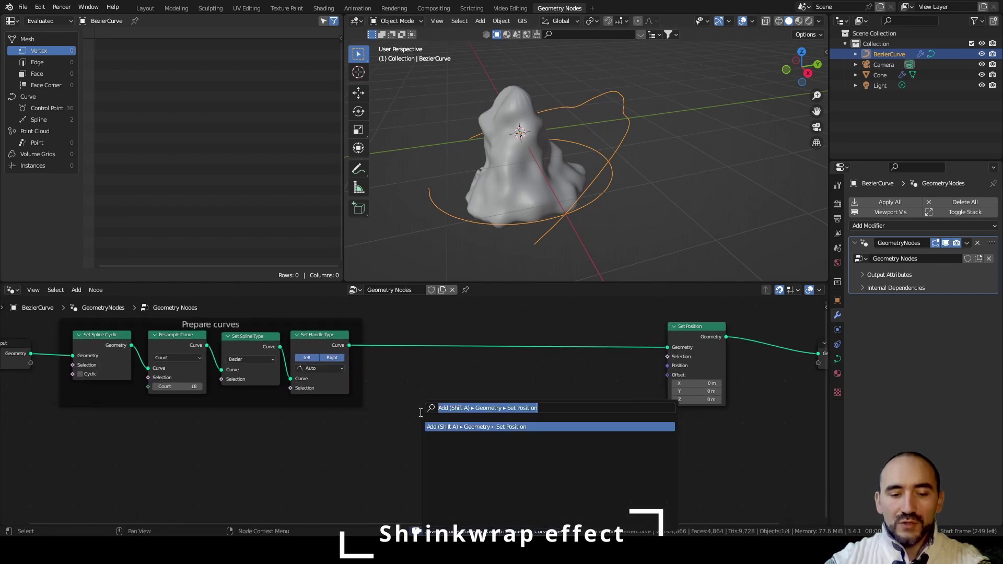
type("proximi")
key("Return")
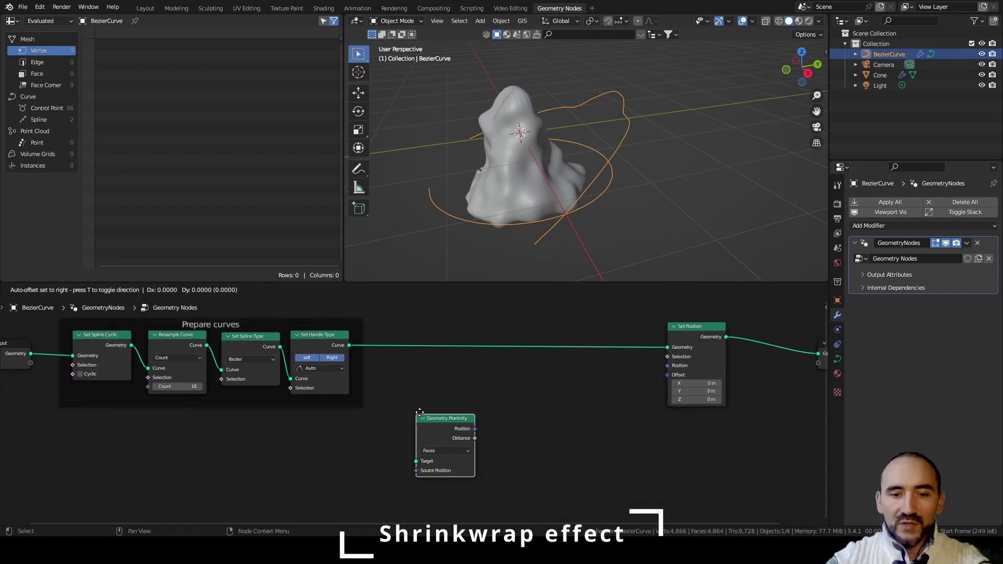
left_click(484, 425)
middle_click_drag(233, 449, 286, 437)
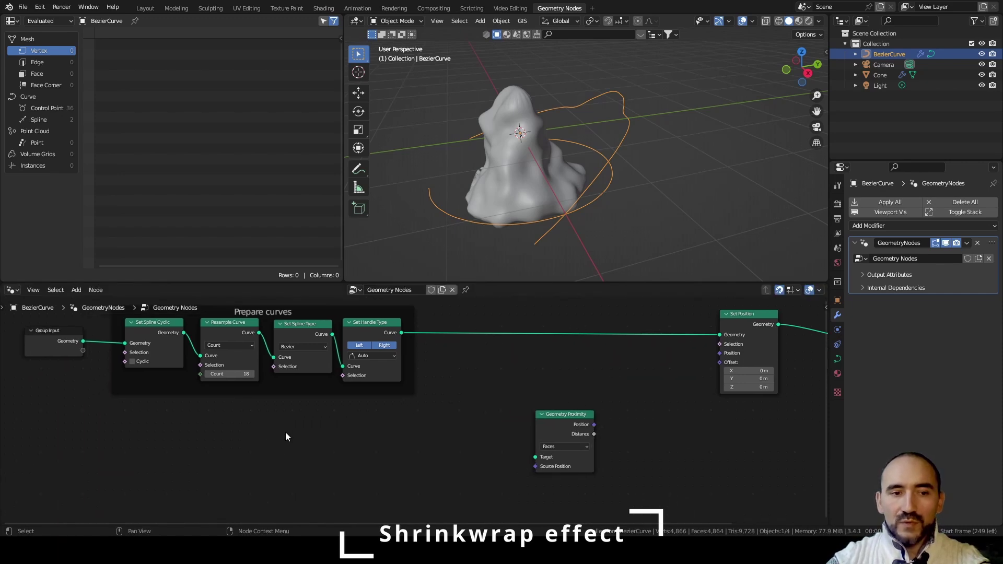
Add a Collection Info node set to Relative before Geometry Proximity and expose its Collection input on the lowered Group Input node
left_click(403, 384)
key("F3")
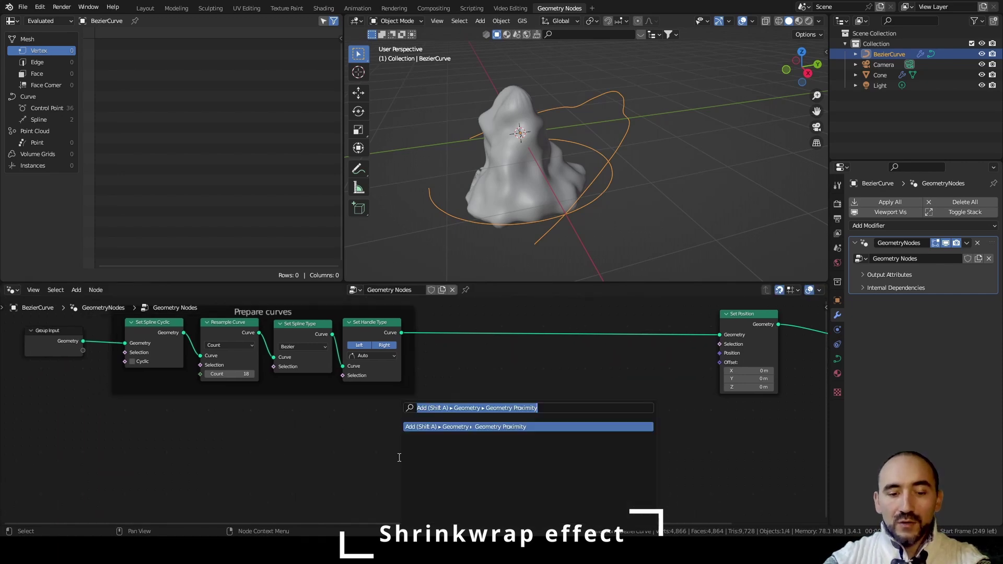
type("coll")
key("Return")
left_click(401, 427)
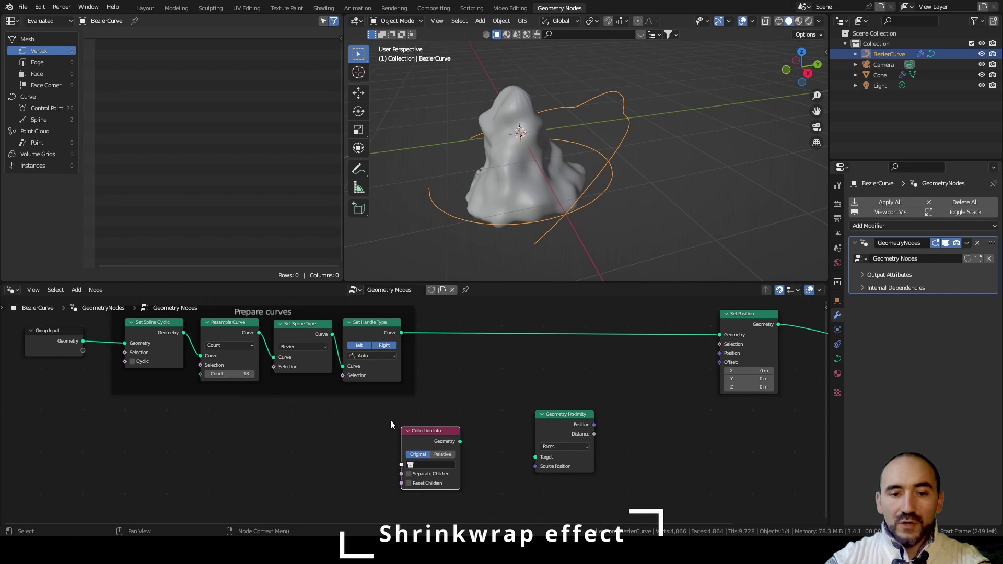
left_click(442, 455)
left_click_drag(426, 431, 443, 414)
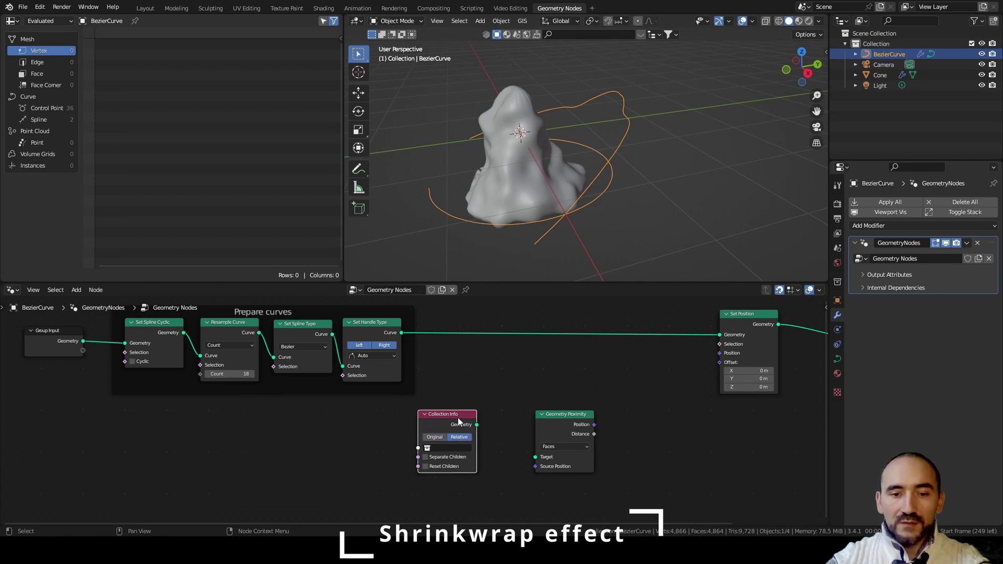
left_click_drag(49, 348, 50, 414)
left_click_drag(420, 446, 83, 427)
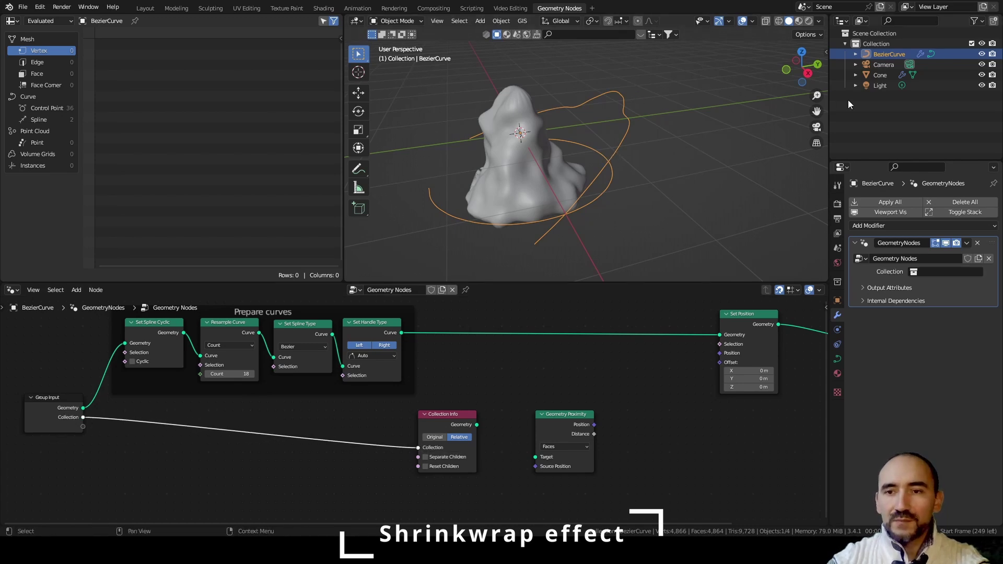
Create a new collection named "Objects" directly under the Scene Collection
right_click(878, 33)
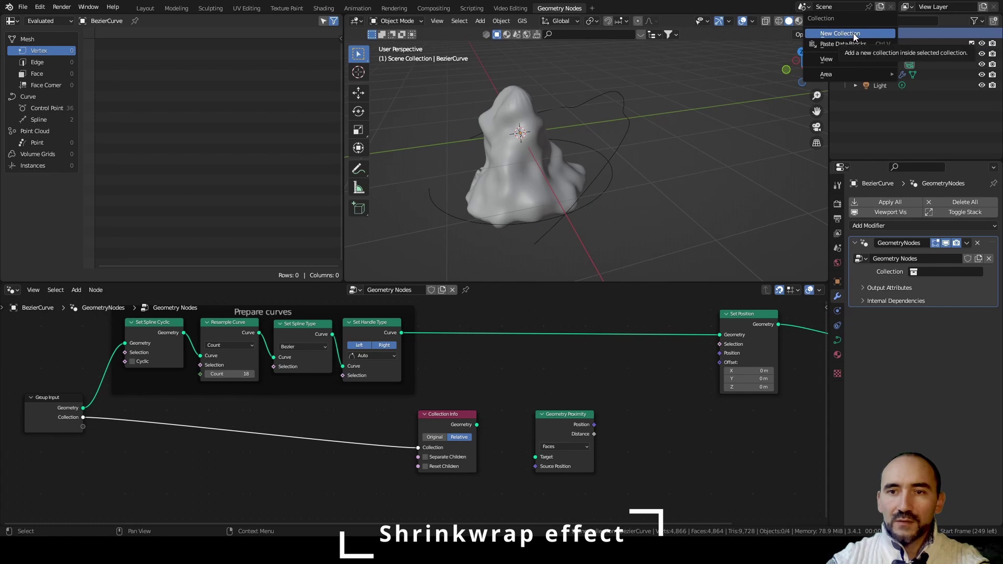
left_click(854, 35)
double_click(882, 96)
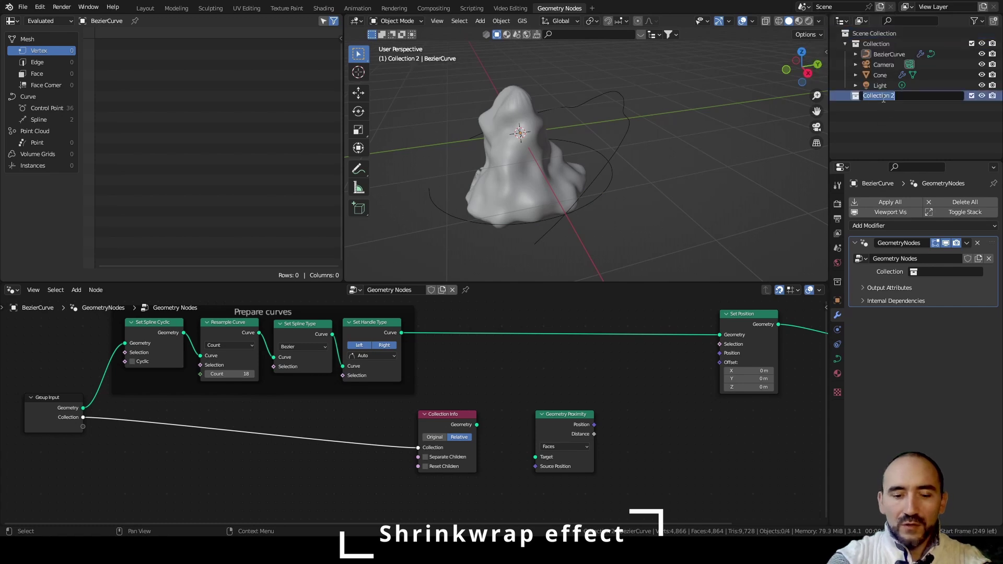
type("Objects")
key("Return")
Move the Cone into the Objects collection and assign that collection to the curve modifier's Collection input
left_click_drag(881, 76, 876, 97)
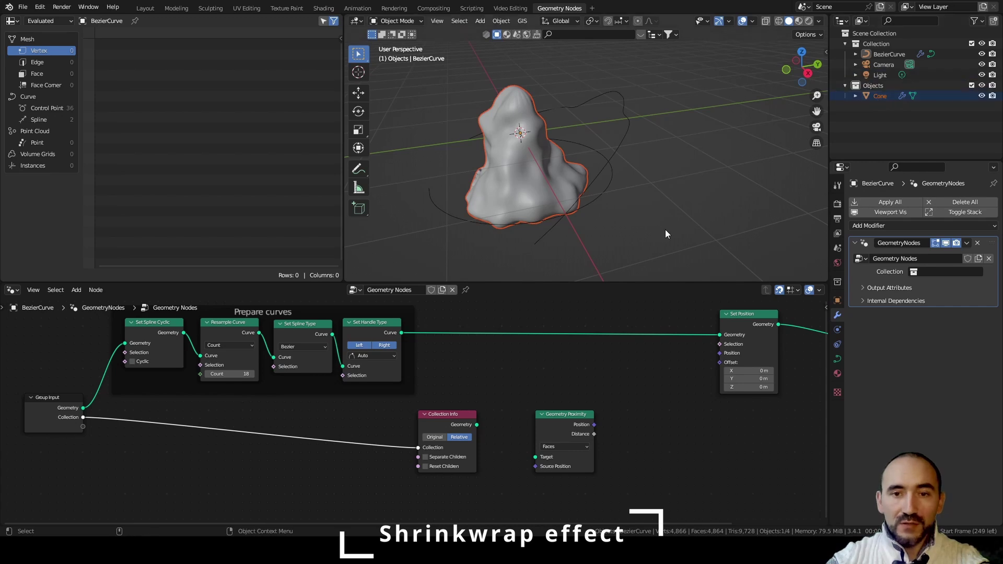
left_click(932, 272)
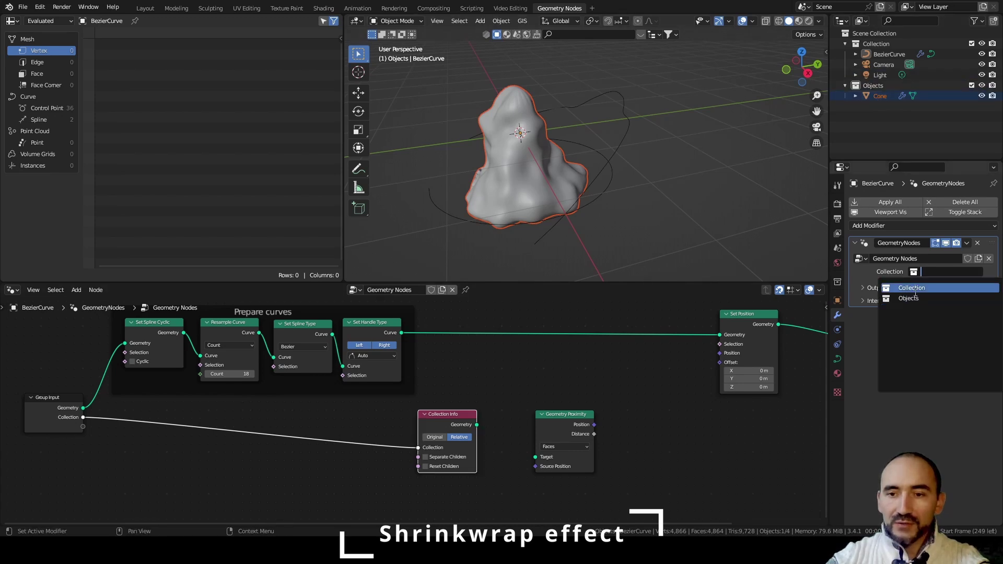
left_click(911, 297)
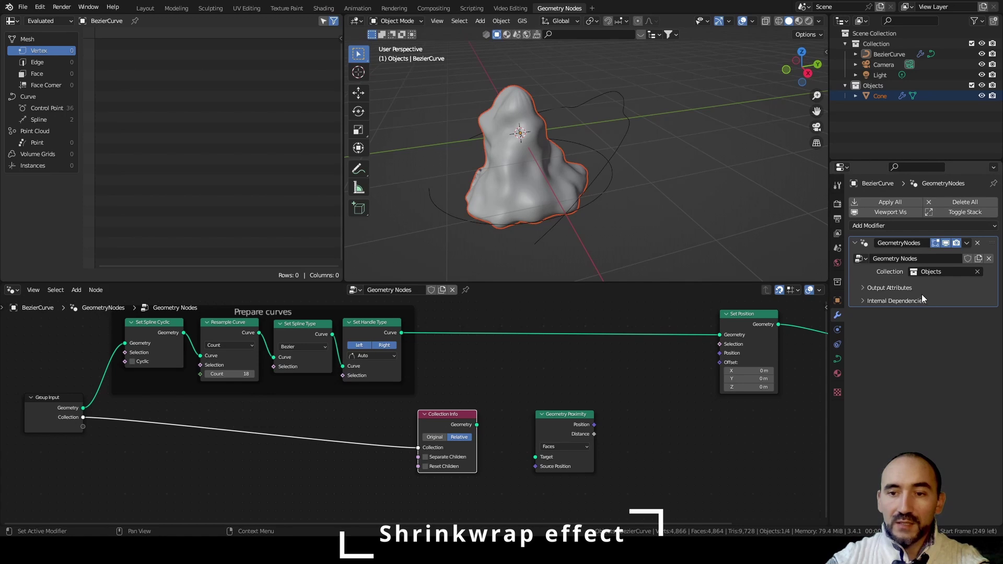
Move Geometry Proximity farther along and attach a Realize Instances node to the Collection Info geometry output
left_click_drag(538, 429, 596, 413)
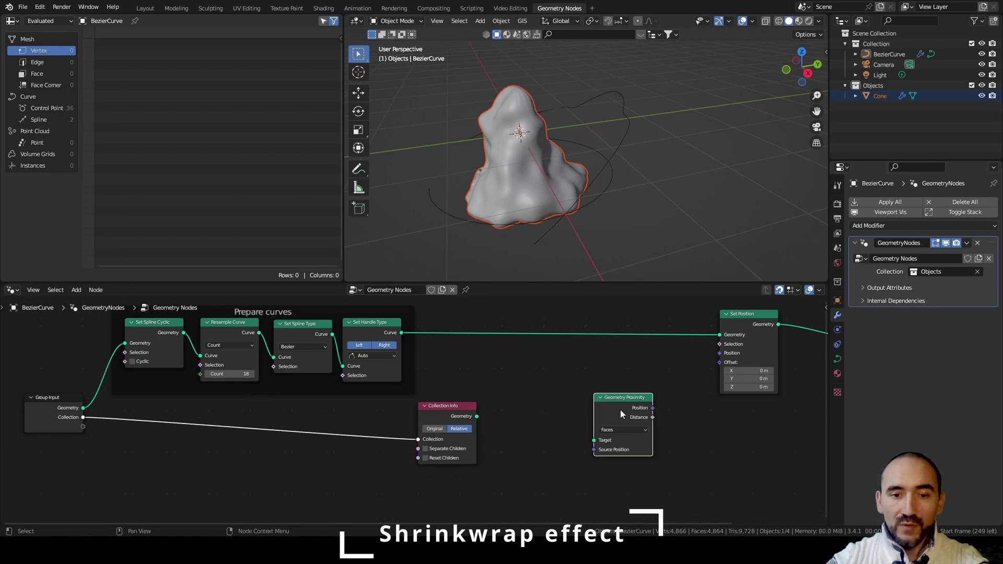
left_click_drag(436, 419, 445, 393)
middle_click_drag(522, 402, 341, 431)
left_click(324, 425)
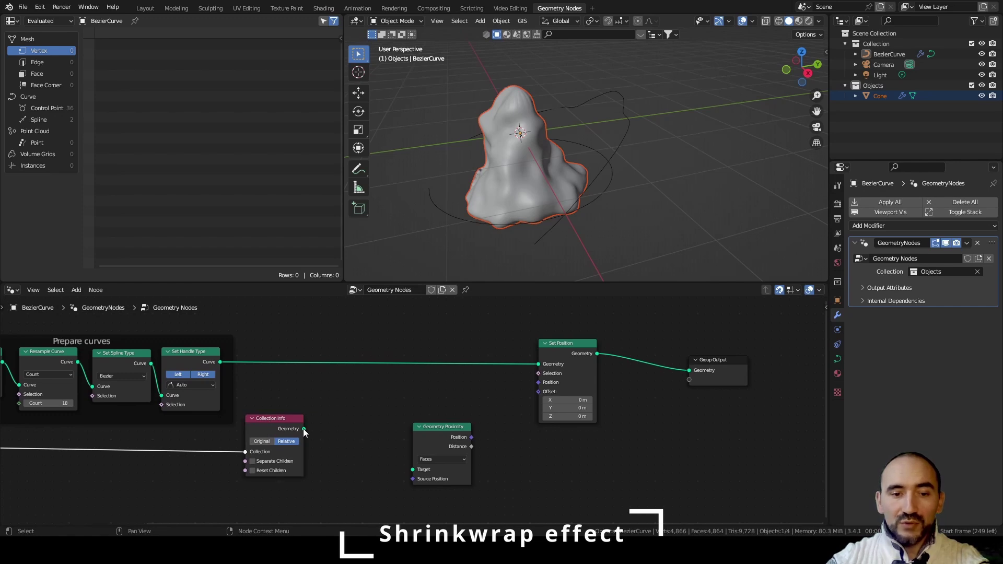
mouse_move(306, 427)
left_mouse_down()
mouse_move(355, 426)
mouse_move(313, 415)
left_mouse_up()
type("realize")
key("Return")
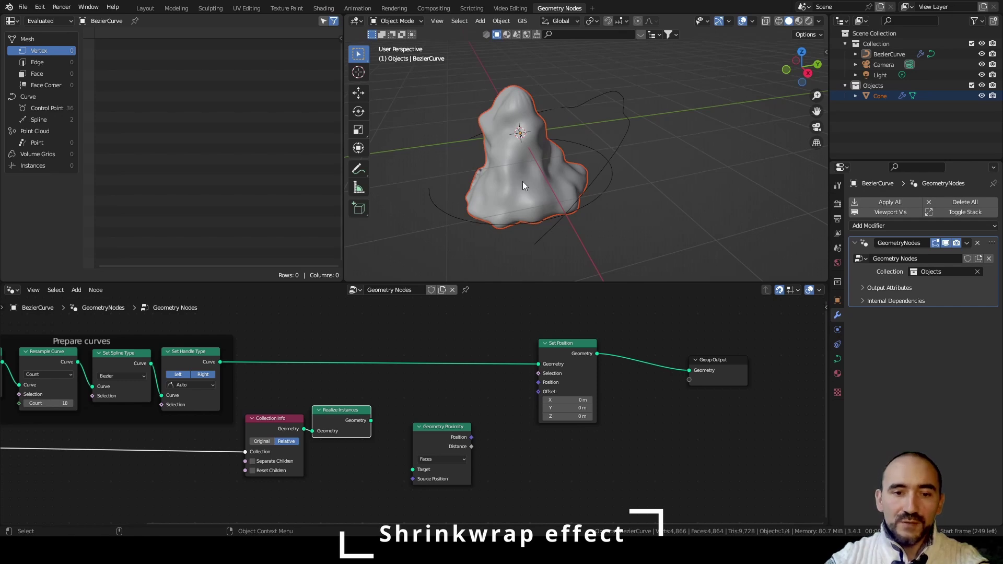
Link Realize Instances to the Geometry Proximity target and feed the proximity Position into Set Position's Position
scroll(227, 403, "up", 2)
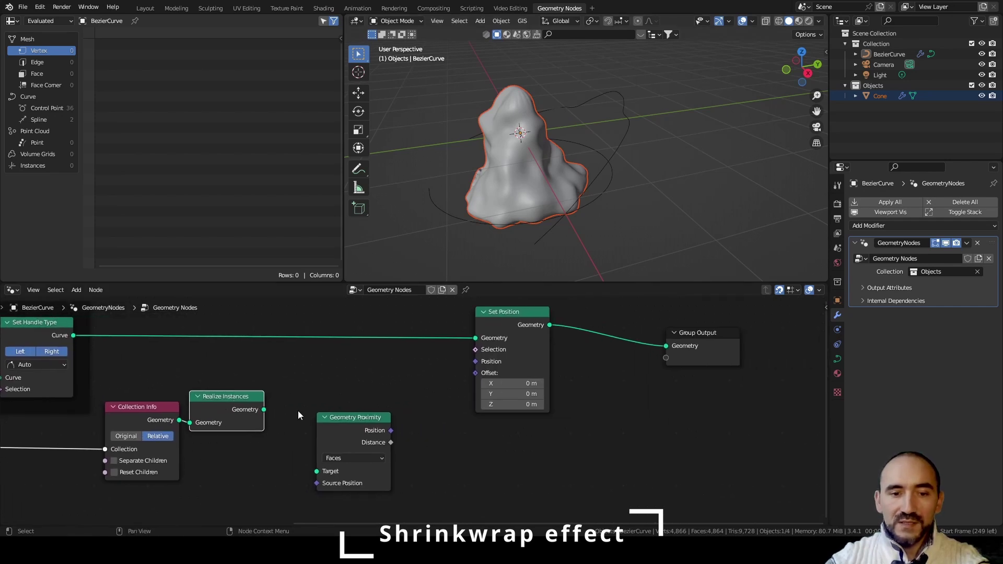
left_click_drag(340, 416, 326, 388)
left_click(263, 409)
left_click_drag(264, 409, 316, 439)
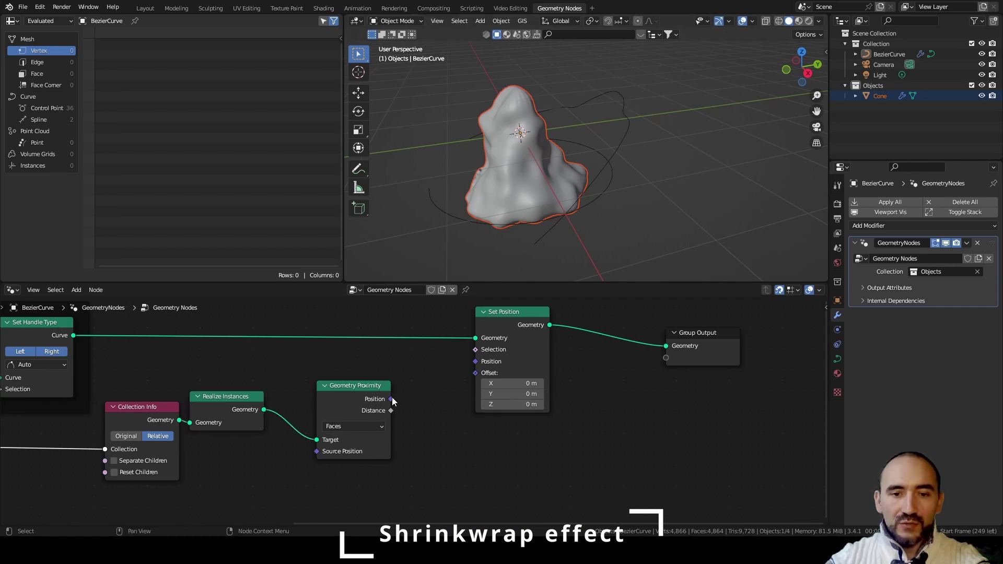
left_click_drag(391, 399, 475, 362)
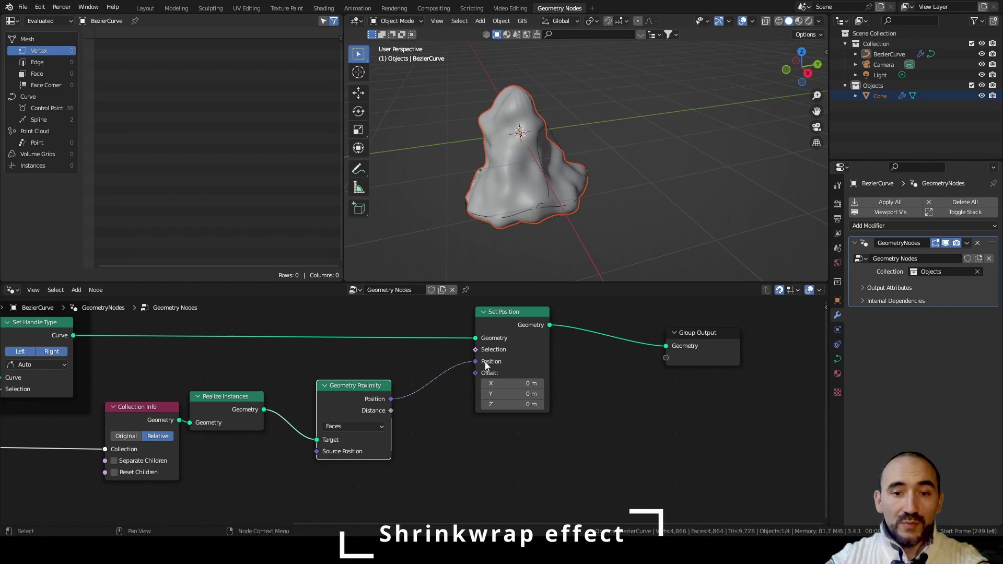
Inspect the projected curves on the cone, then respace Realize Instances and Geometry Proximity and move Set Position farther along
scroll(600, 187, "up", 2)
scroll(600, 186, "up", 2)
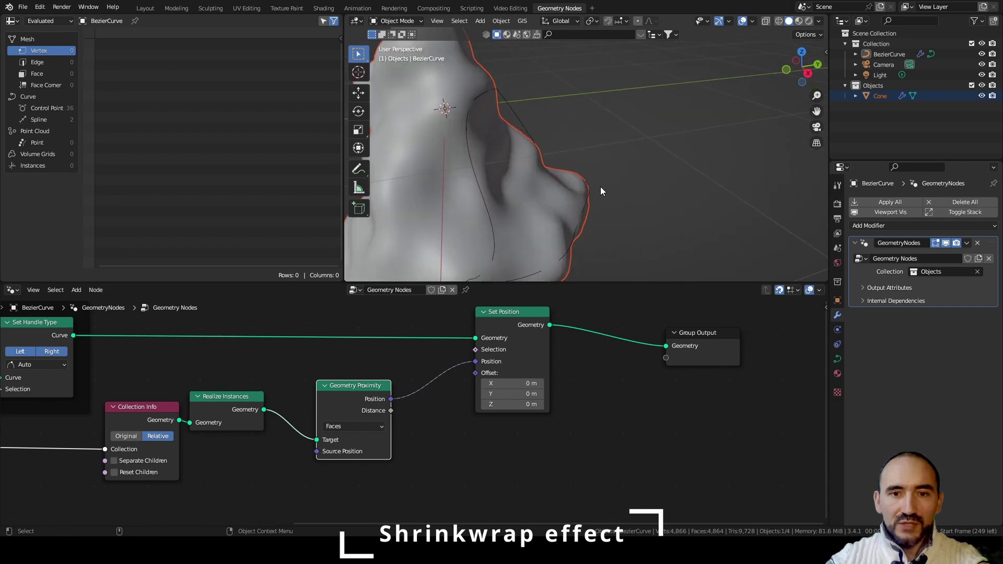
middle_click_drag(600, 187, 554, 167)
left_click_drag(211, 405, 232, 426)
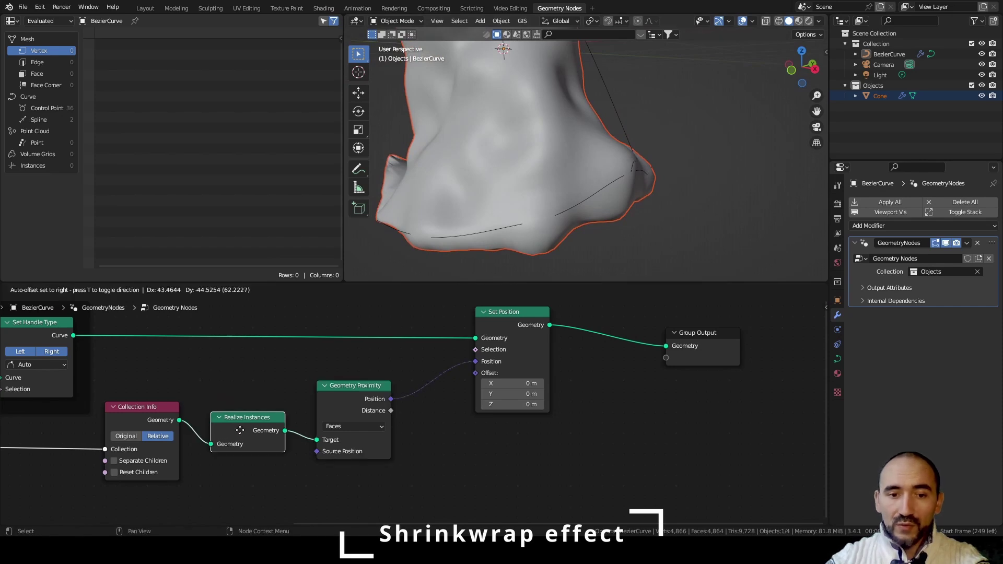
left_click_drag(348, 400, 338, 400)
middle_click_drag(569, 198, 528, 180)
left_click_drag(504, 320, 580, 343)
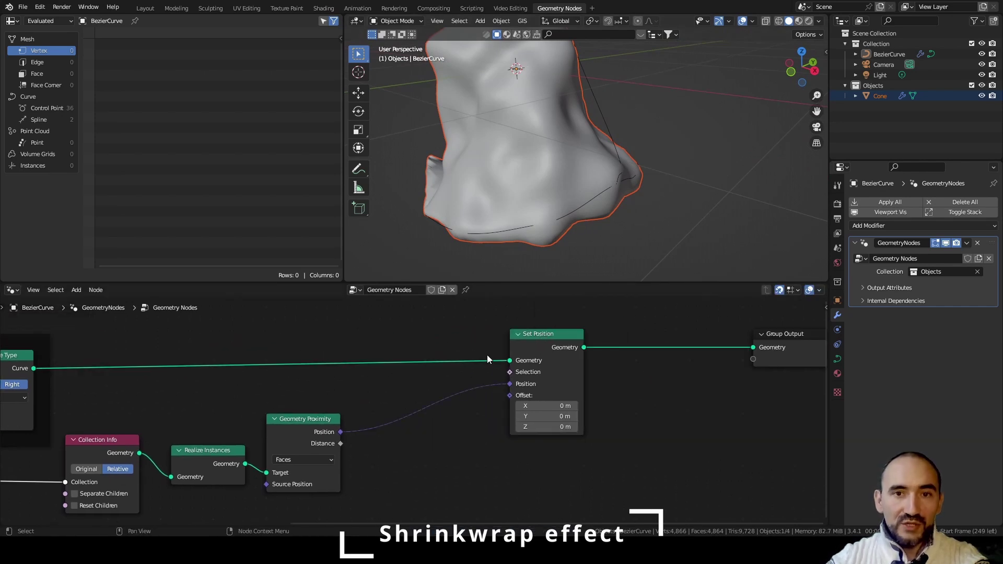
Add a second Group Input node between Geometry Proximity and Set Position, below their link
middle_click_drag(375, 521, 459, 428)
scroll(459, 430, "up", 1)
key("F3")
type("group inp")
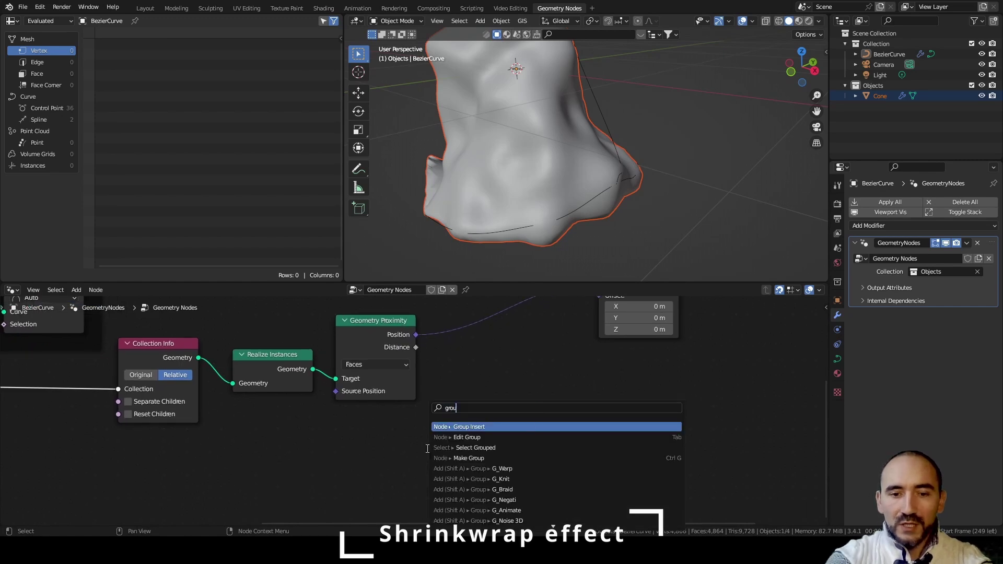
key("Return")
left_click(509, 380)
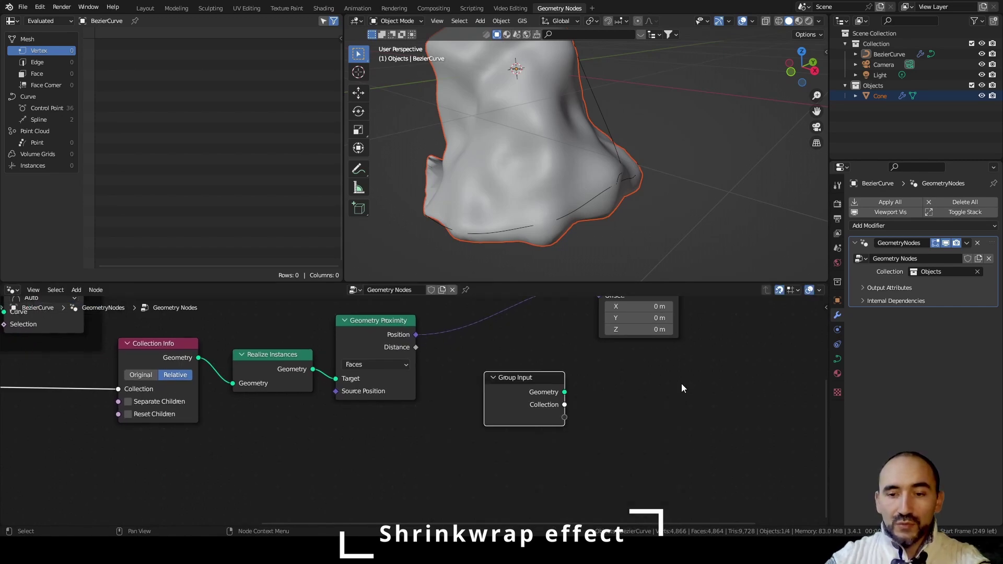
Add a group input named "Base radius" of type Float with a minimum of 0
key("n")
left_click(762, 332)
left_click(804, 319)
left_click(782, 398)
type("Ba")
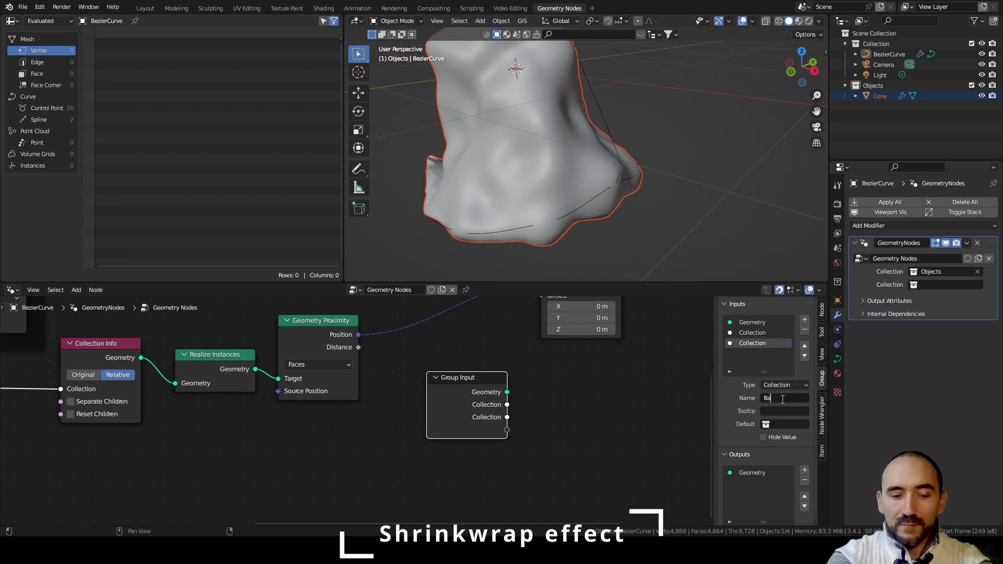
type("se radius")
left_click(779, 385)
left_click(781, 419)
left_click(782, 449)
key("Escape")
Add another Float group input named "Wire radius" below Base radius
left_click(804, 319)
left_click_drag(775, 400, 712, 399)
type("Wire")
key("Return")
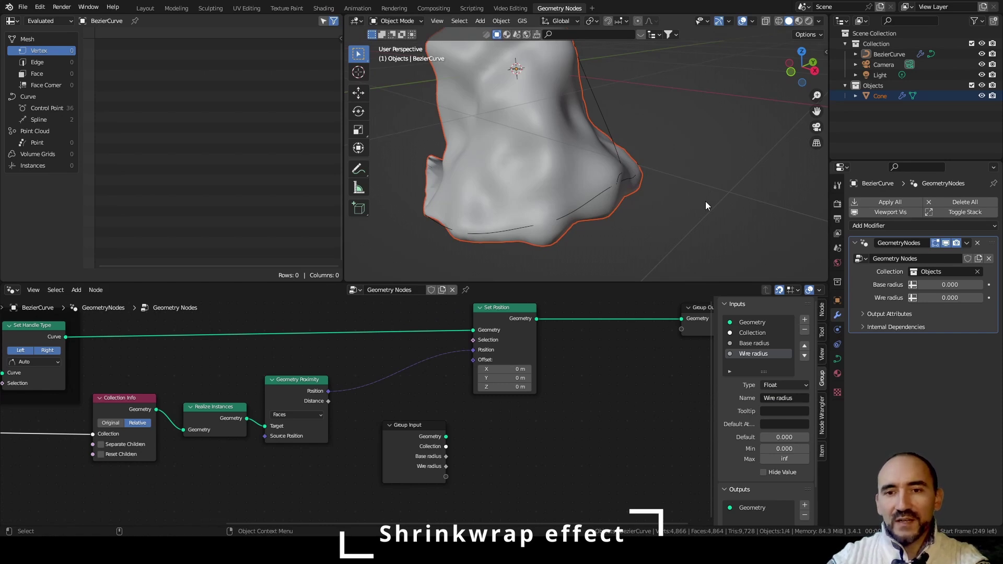
Sketch the wire profile as an annotation of three circles joined at their centers beside the cone
key("shift+space")
key("d")
left_click_drag(694, 161, 706, 192)
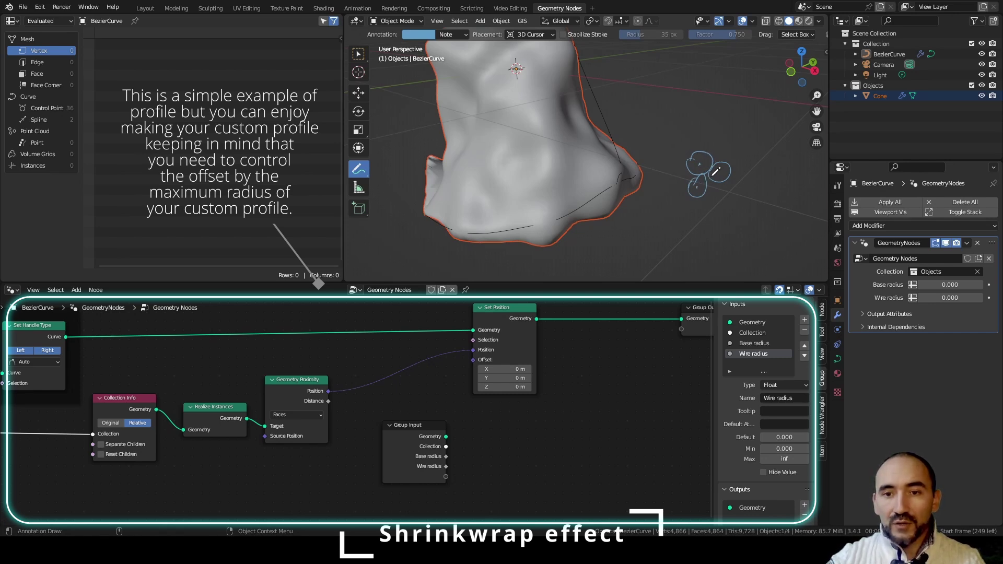
mouse_move(719, 174)
left_mouse_down()
mouse_move(709, 180)
mouse_move(710, 169)
mouse_move(718, 175)
left_mouse_up()
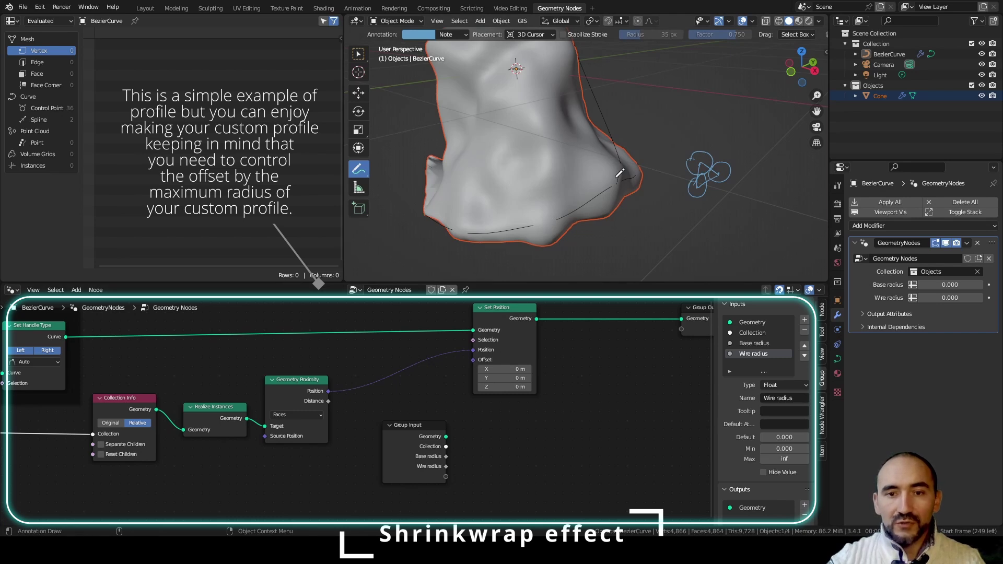
left_click(359, 54)
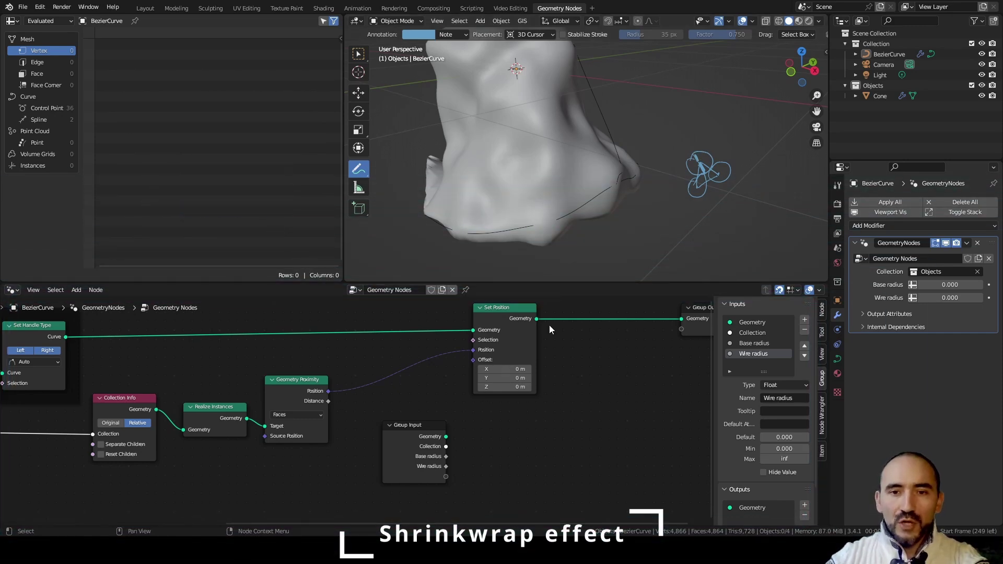
Tighten the spacing of Realize Instances and Geometry Proximity and add a Sample Nearest Surface node above the main geometry link
mouse_move(615, 218)
middle_mouse_down("shift")
mouse_move(628, 169)
mouse_move(656, 163)
middle_mouse_up("shift")
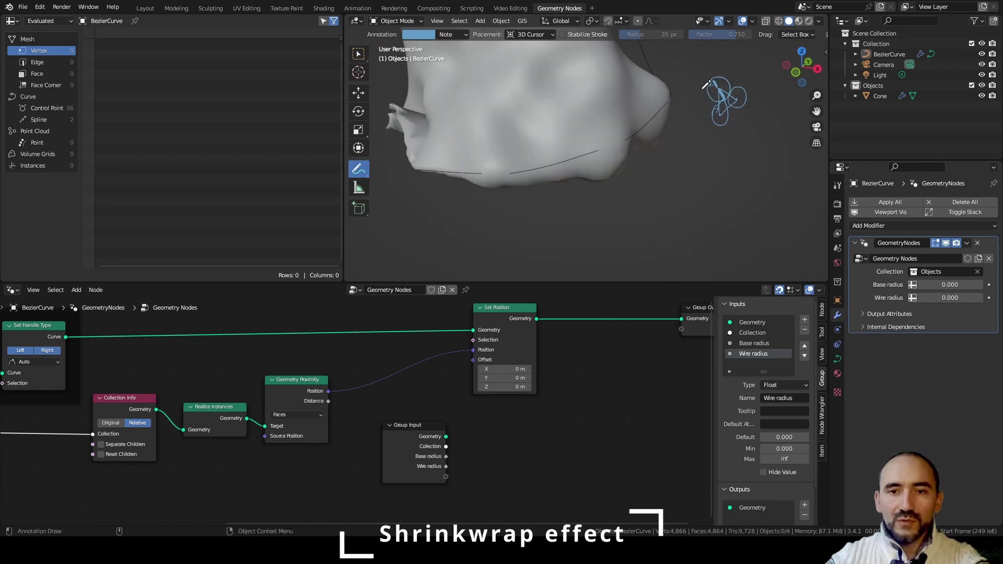
scroll(417, 423, "up", 3)
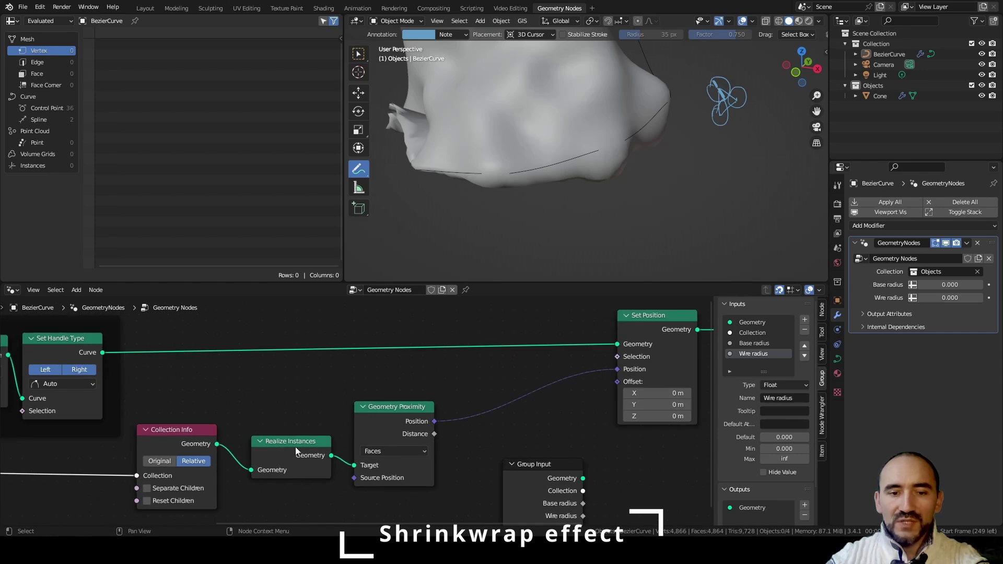
left_click_drag(294, 447, 282, 447)
left_click_drag(384, 422, 359, 421)
key("F3")
type("samp")
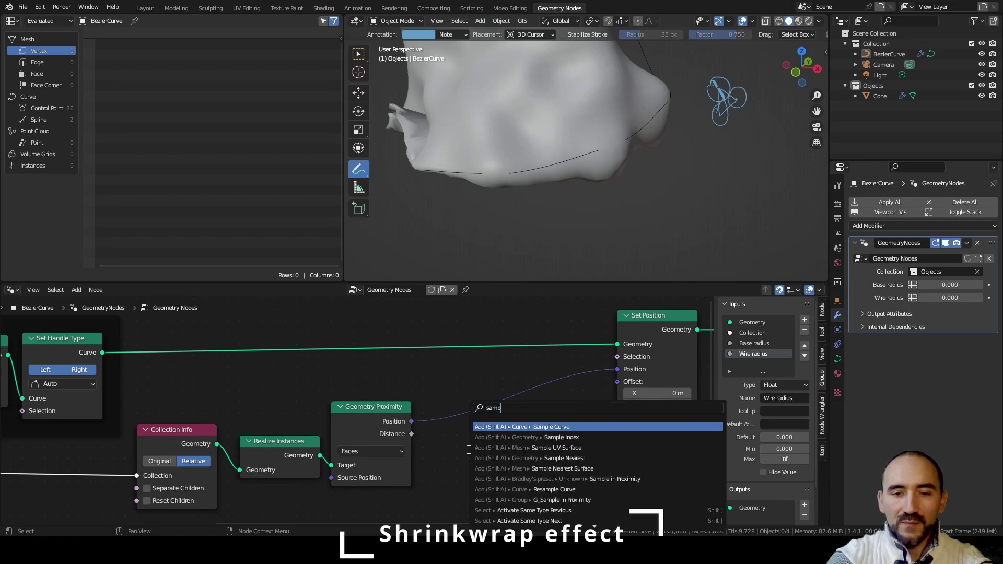
type("le nea")
key("Down")
key("Return")
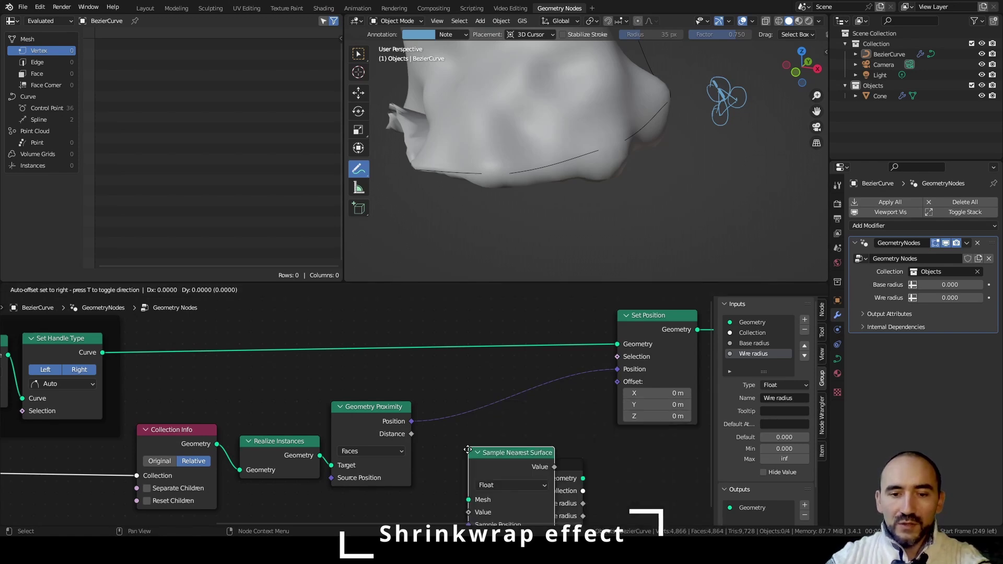
left_click(433, 372)
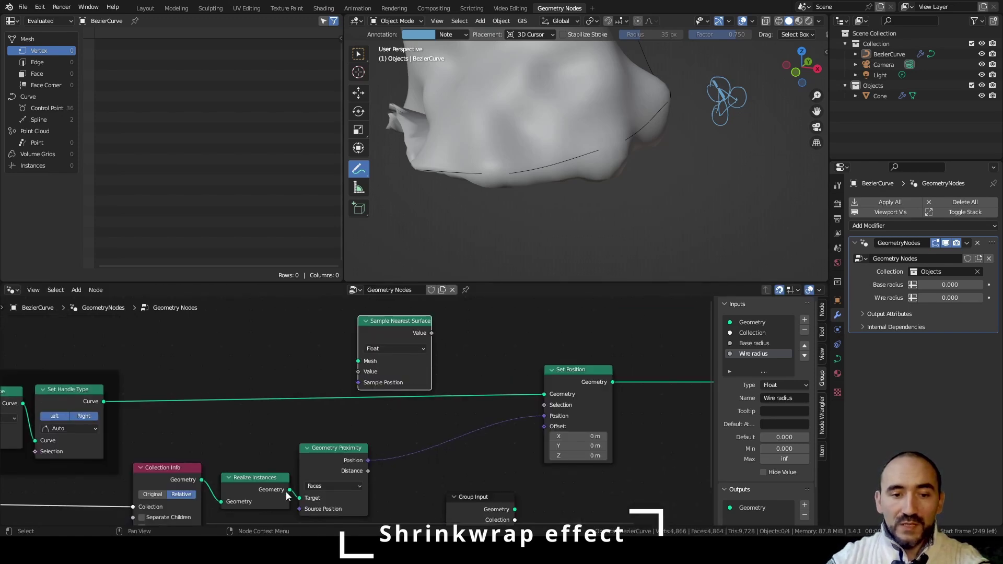
Feed the Realize Instances geometry into Sample Nearest Surface's Mesh and Geometry Proximity's Position into its Sample Position
left_click_drag(289, 489, 409, 340)
left_click_drag(367, 460, 380, 382)
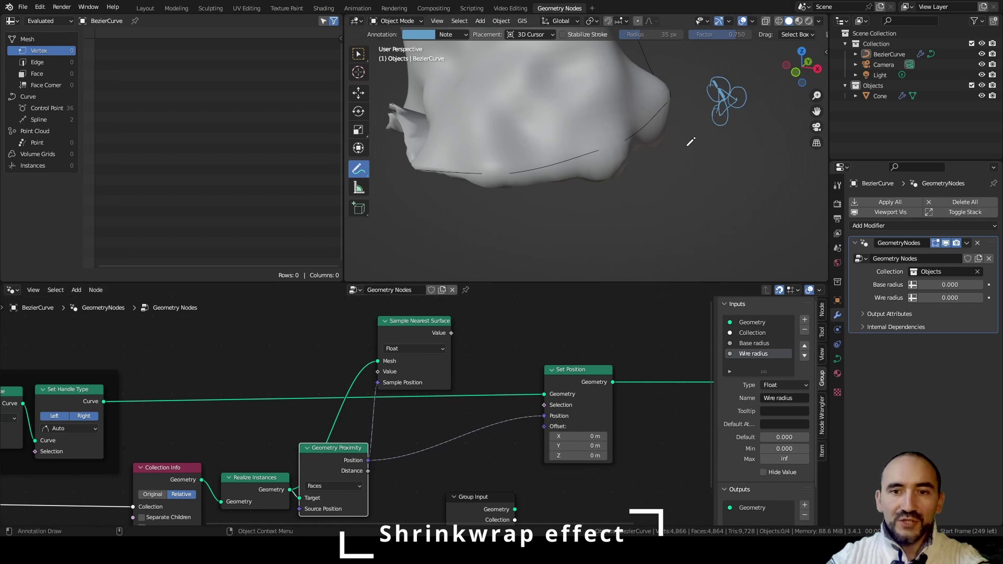
middle_click_drag(658, 125, 627, 131)
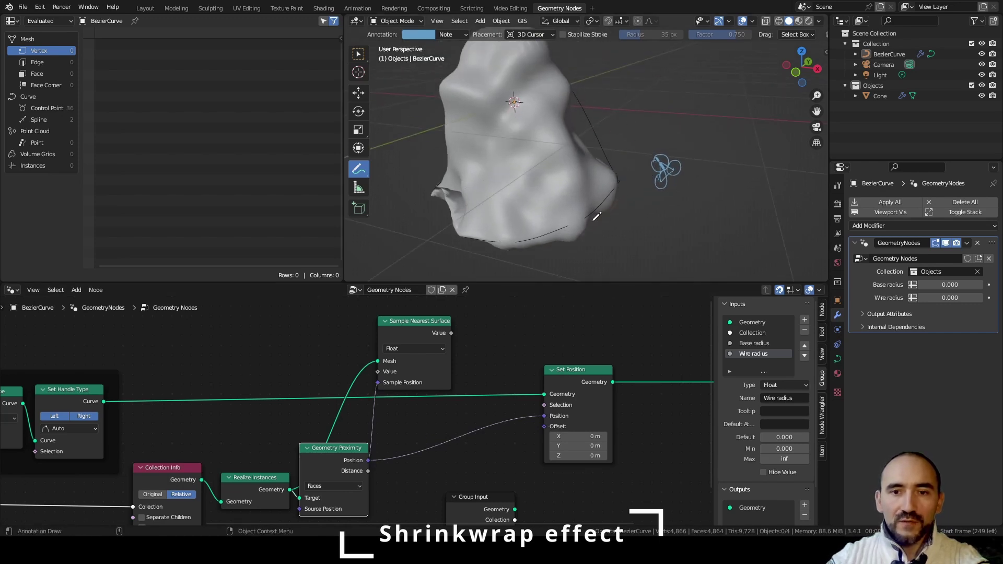
Set Sample Nearest Surface to the Vector data type and supply its Value input from a new Normal node
left_click(415, 348)
left_click(417, 377)
left_click(304, 353)
key("F3")
type("norm")
key("Return")
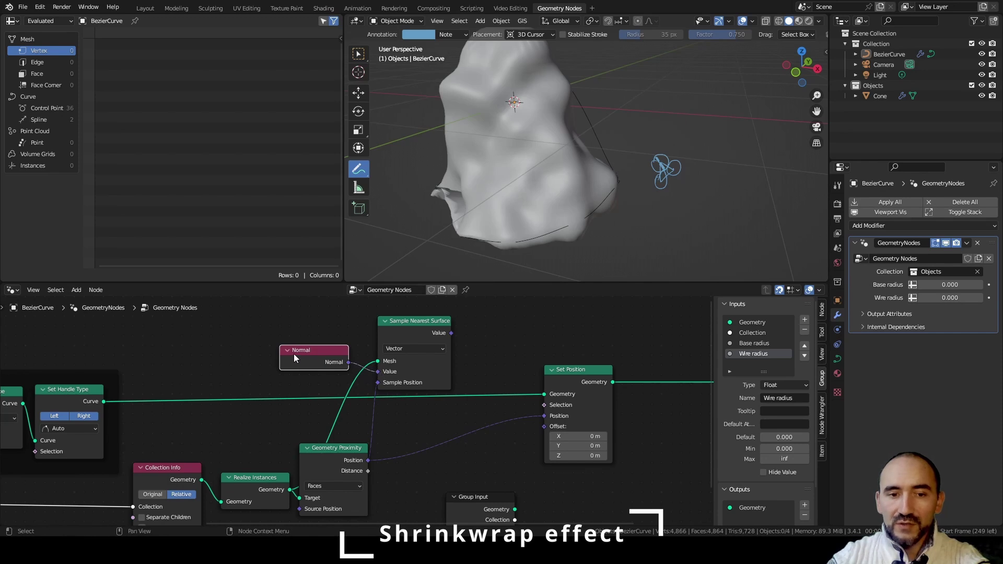
left_click(306, 360)
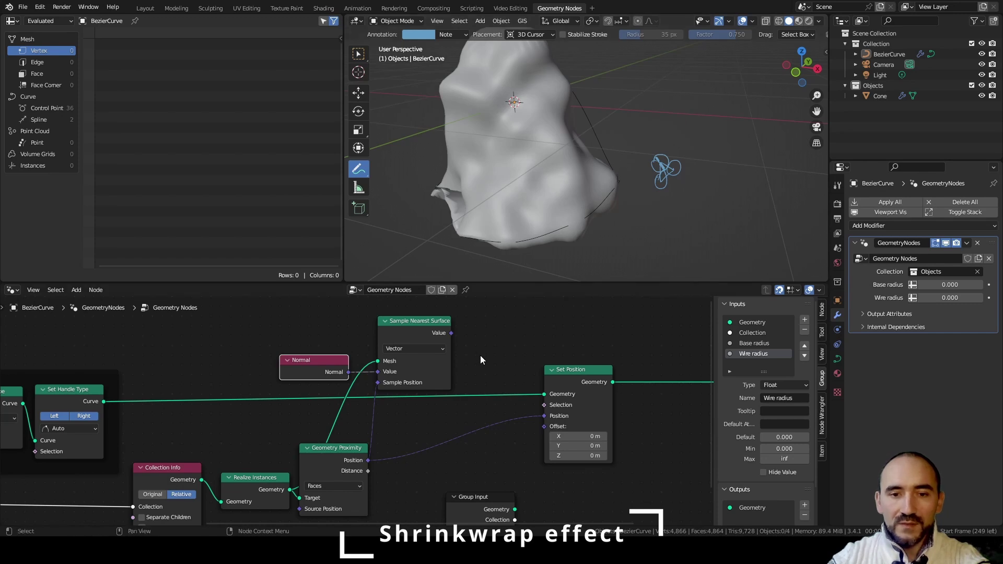
Add a Scale vector math node fed by the Sample Nearest Surface value, and shift Set Position away to make room
left_click_drag(450, 333, 513, 341)
type("scale")
key("Return")
left_click(479, 331)
left_click_drag(478, 500, 405, 483)
scroll(406, 483, "down", 3)
left_click(438, 349)
left_click_drag(438, 345, 527, 345)
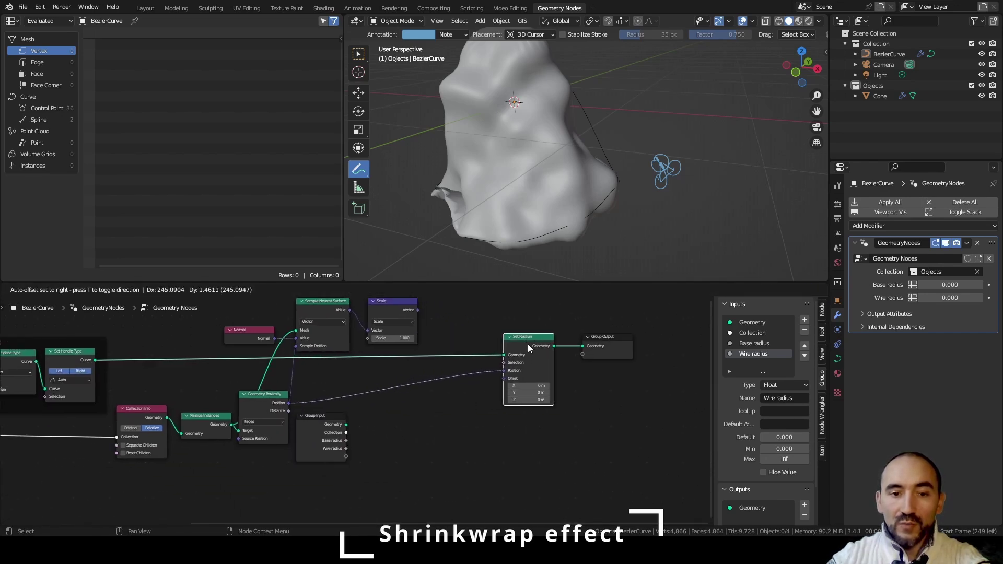
Add a math Add node that sums the Group Input's Base radius and Wire radius, and collapse it
scroll(459, 399, "up", 4)
middle_click_drag(386, 426, 337, 465)
left_click_drag(292, 490, 332, 424)
type("add")
key("Return")
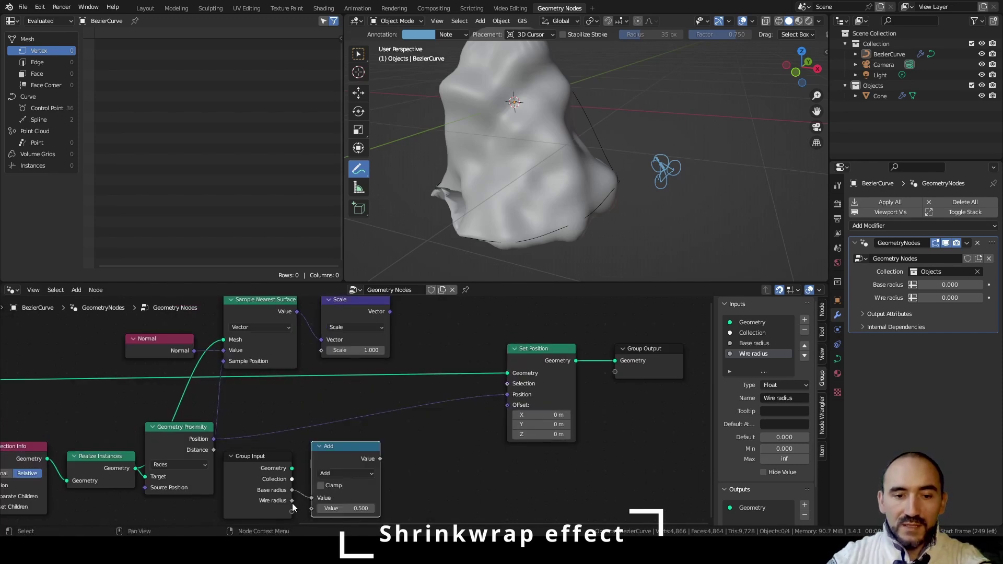
left_click_drag(292, 501, 311, 508)
middle_click_drag(312, 504, 313, 471)
key("h")
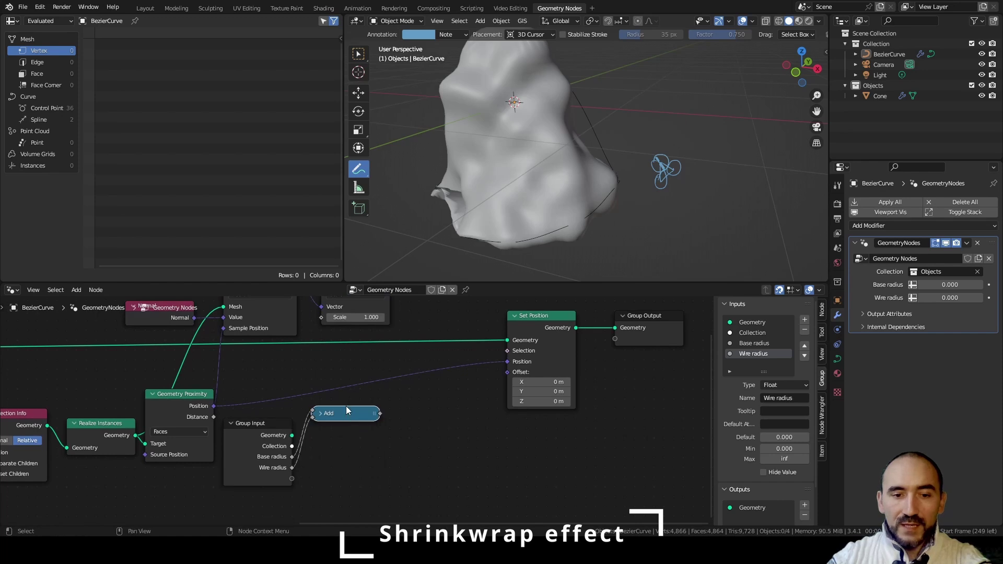
Drive the Scale node's factor with the Add result, link its vector to Set Position's Offset, and collapse it
left_click_drag(347, 411, 321, 317)
middle_click_drag(405, 338, 366, 396)
left_click(328, 335)
left_click_drag(328, 334, 476, 428)
key("h")
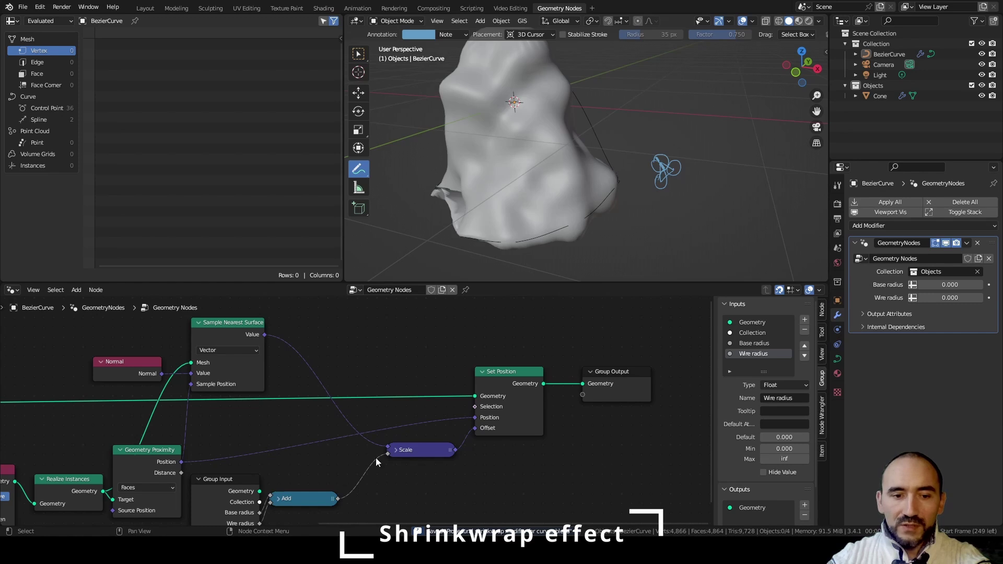
Set the modifier's Base radius to 0.025 and Wire radius to 0.020, and switch the viewport to the Select Box tool
mouse_move(949, 285)
left_mouse_down()
mouse_move(960, 285)
mouse_move(954, 298)
left_mouse_up()
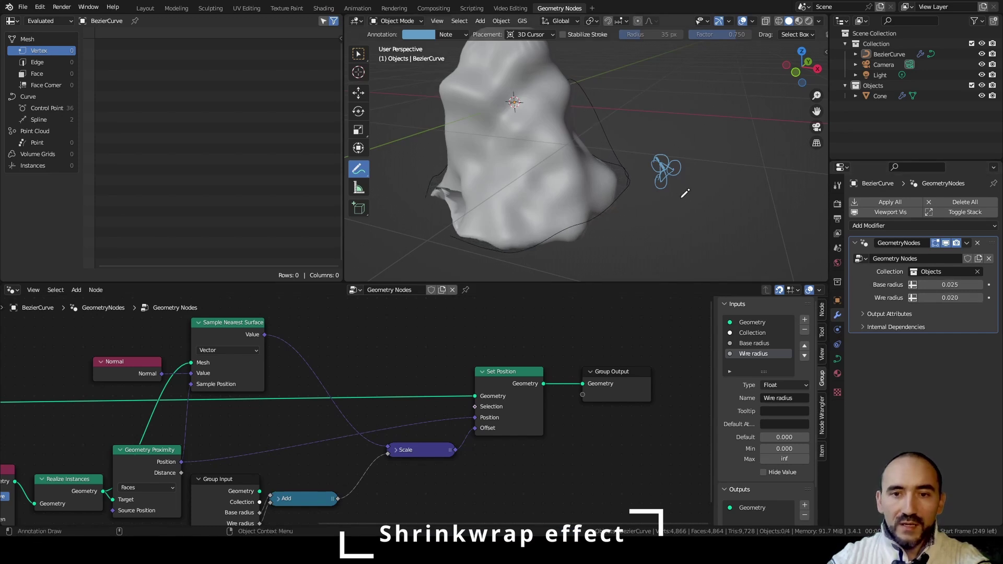
scroll(670, 149, "up", 1)
key("w")
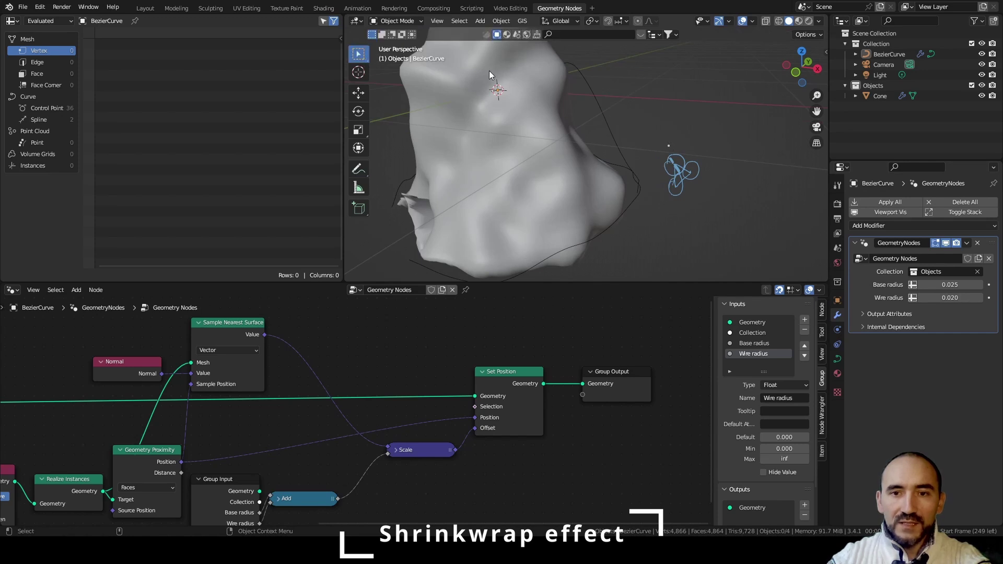
mouse_move(577, 71)
middle_mouse_down()
mouse_move(604, 77)
mouse_move(536, 74)
mouse_move(616, 83)
mouse_move(571, 89)
mouse_move(593, 97)
middle_mouse_up()
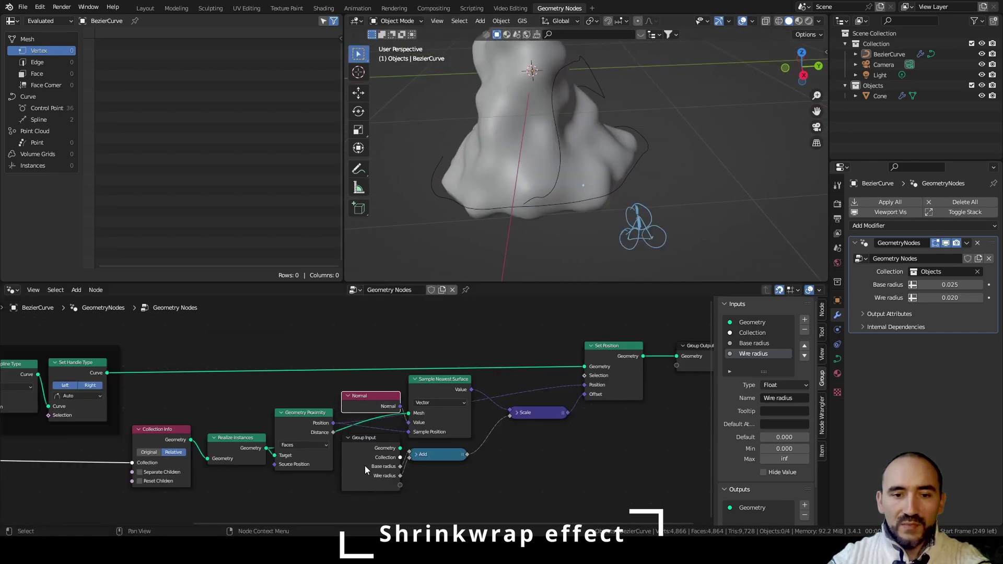
Join the projection and offset nodes into a frame labelled "Shrinkwrap effect"
left_click_drag(364, 463, 433, 456)
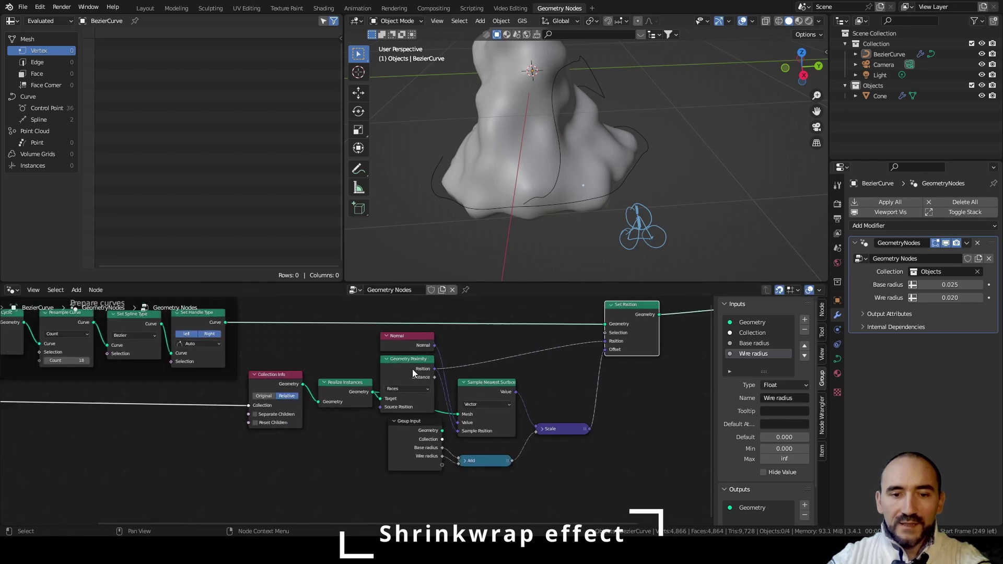
scroll(412, 369, "down", 2)
key("ctrl+j")
key("F2")
type("Shrinkwrap effect")
key("Return")
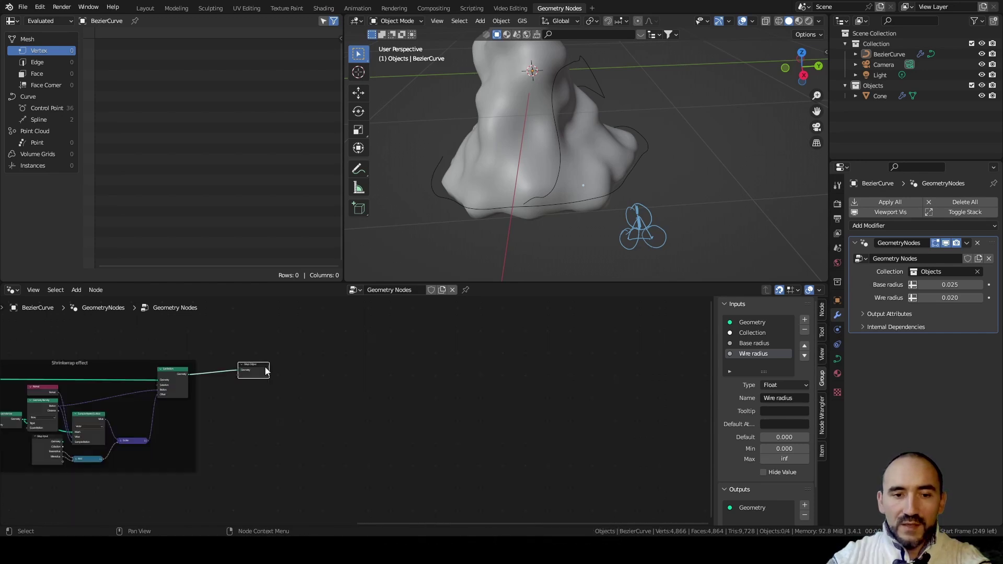
Move Group Output well away from the Shrinkwrap effect frame to make room, and save the file
left_click_drag(266, 372, 484, 380)
middle_click_drag(345, 359, 450, 373)
scroll(451, 374, "up", 2)
middle_click_drag(512, 380, 419, 362)
key("ctrl+s")
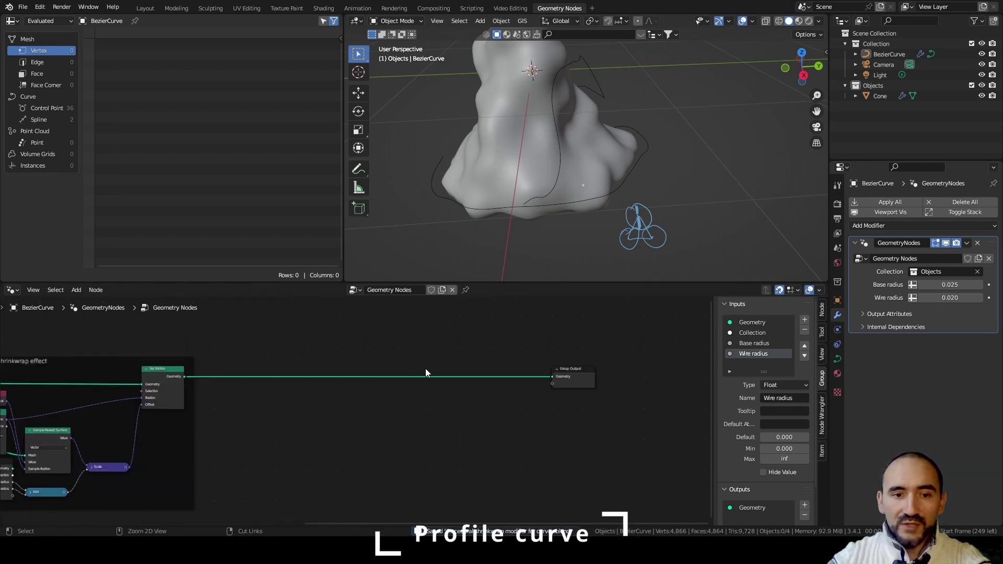
Add a Curve Circle node below the main geometry link and place a duplicate of it underneath
key("F3")
type("cu")
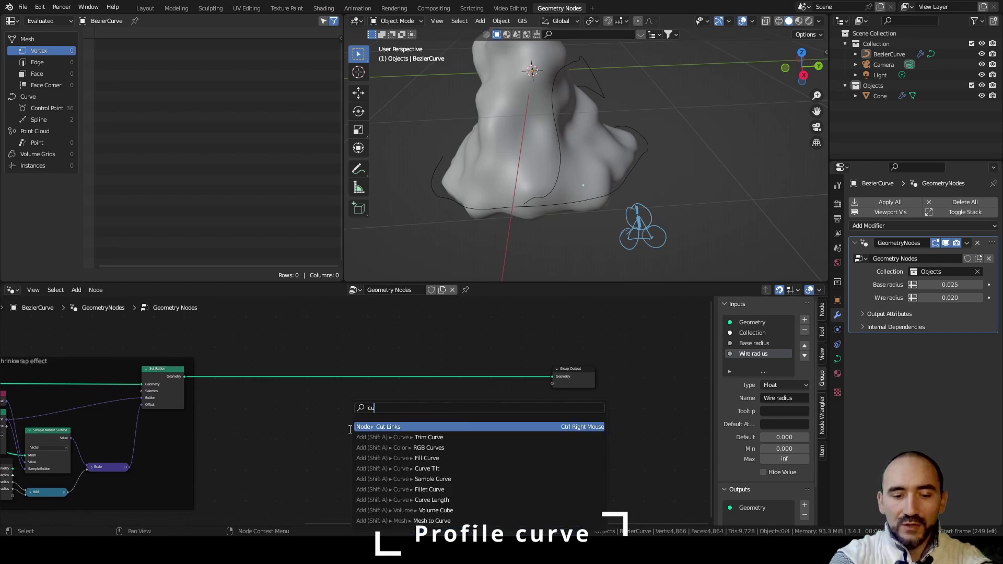
type("rve cir")
key("Return")
left_click(291, 401)
scroll(353, 415, "up", 5)
middle_click_drag(353, 415, 327, 369)
key("shift+d")
left_click(276, 438)
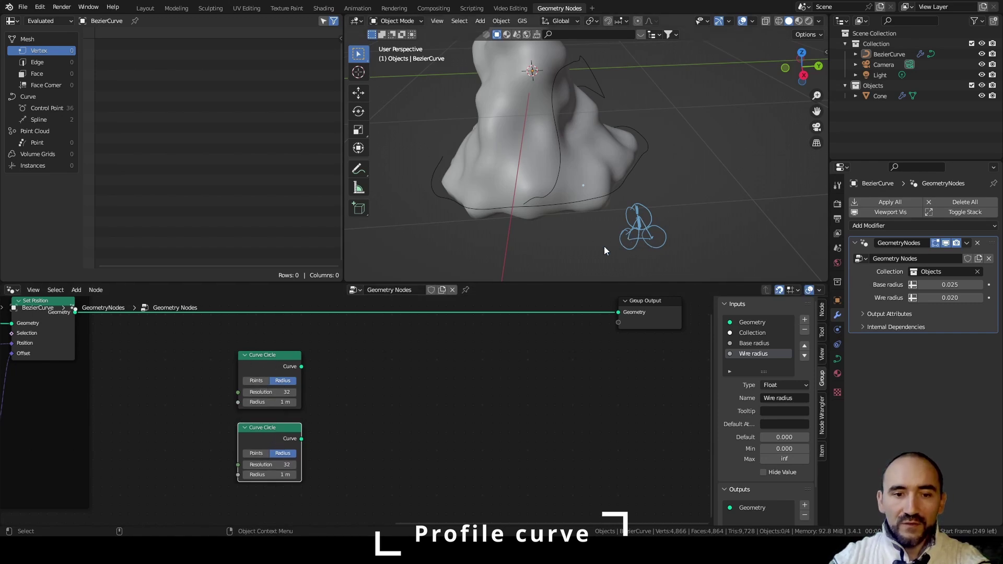
Set the upper Curve Circle's resolution to 3
left_click(334, 361)
left_click(263, 391)
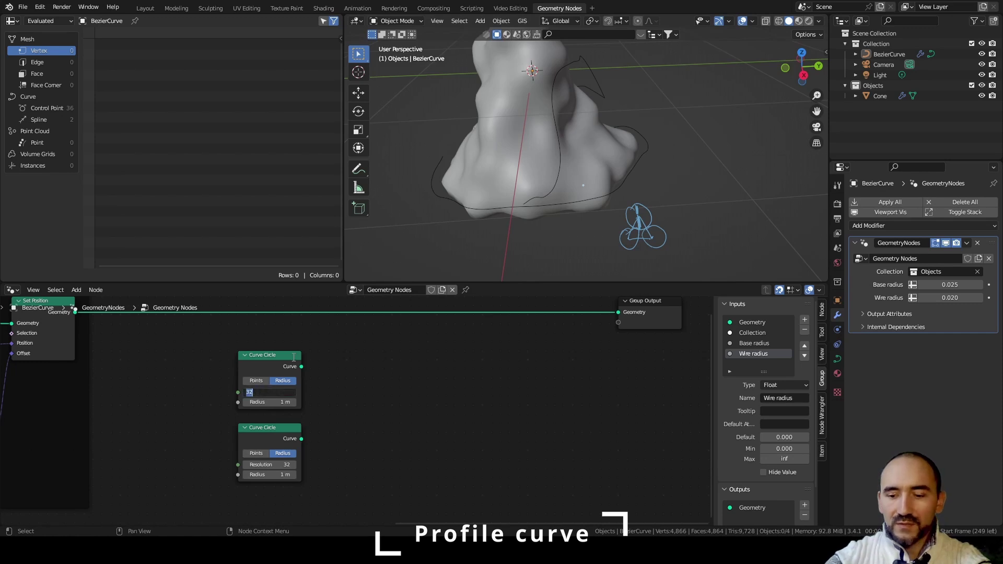
type("3")
key("Return")
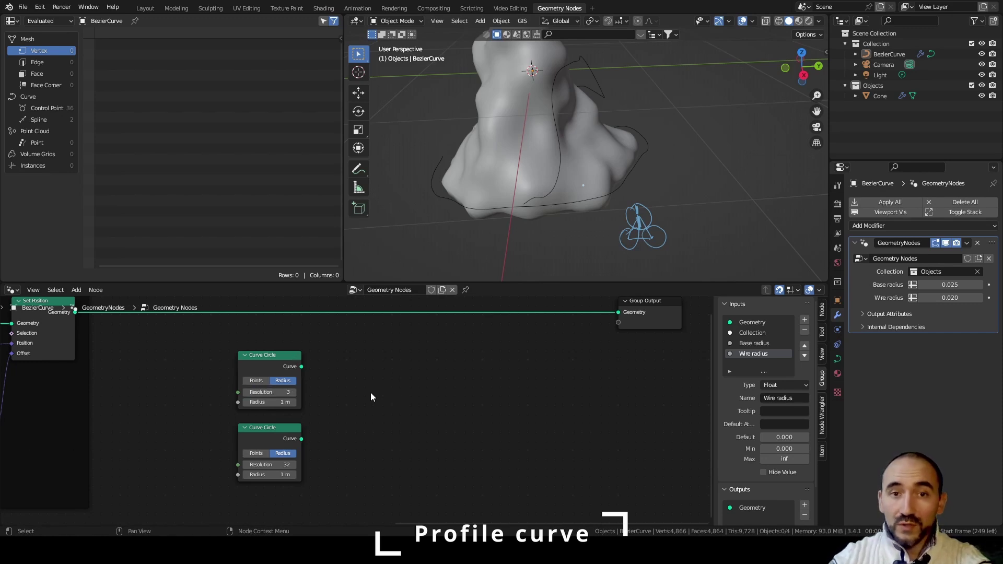
Add an Instance on Points node with the upper circle as Points and the lower circle as Instance
key("F3")
type("instance on")
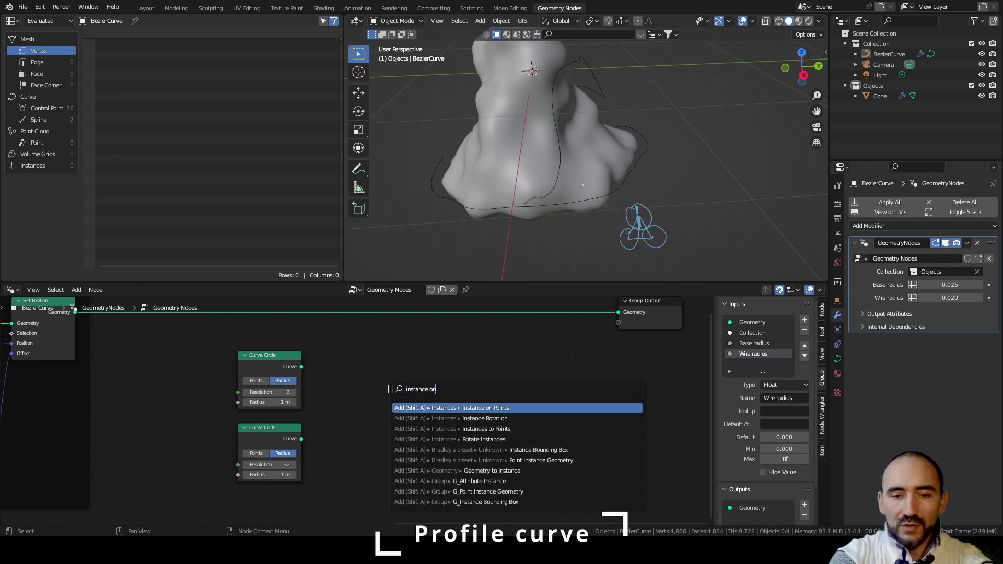
key("Return")
left_click(360, 343)
left_click_drag(302, 366, 359, 372)
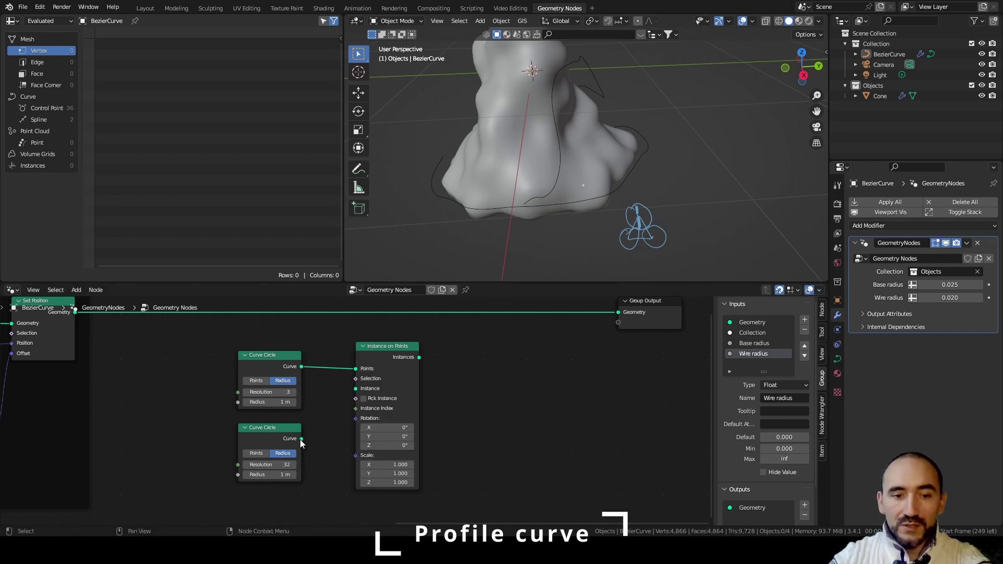
left_click_drag(302, 438, 358, 390)
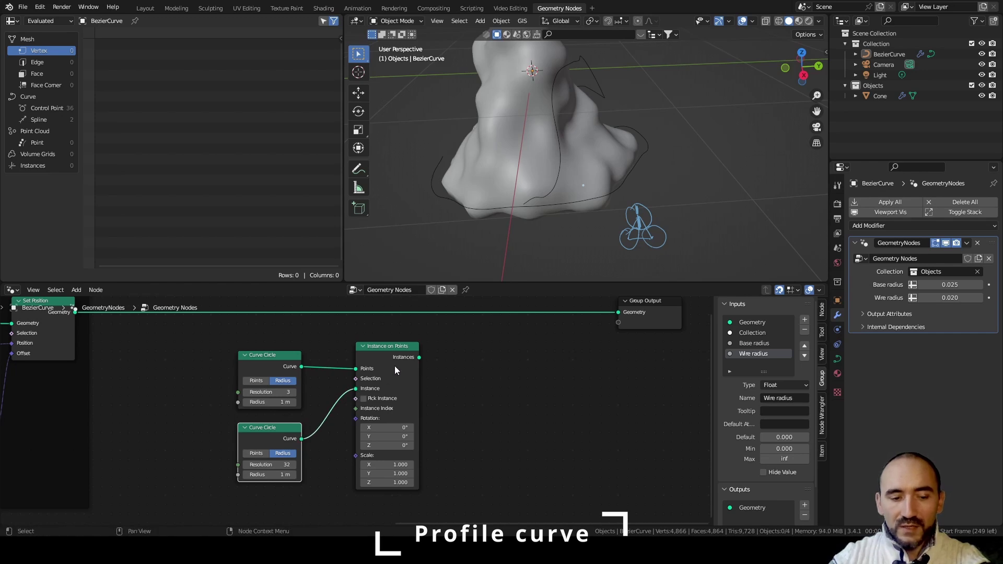
Preview the Instance on Points output with a Viewer node and examine the circles around the cone
left_click(393, 349, "ctrl+shift")
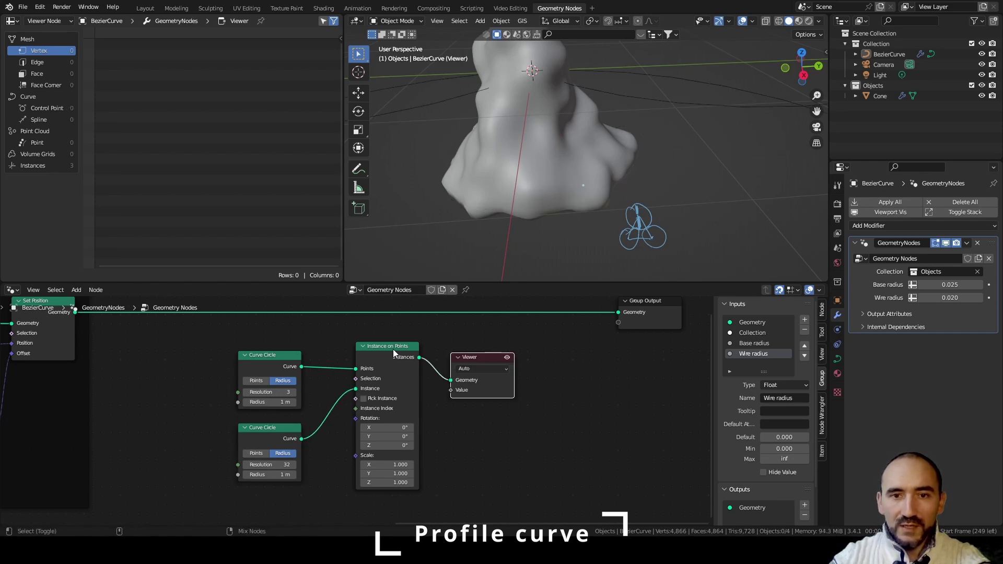
scroll(557, 196, "down", 5)
middle_click_drag(442, 194, 494, 204)
scroll(497, 202, "down", 2)
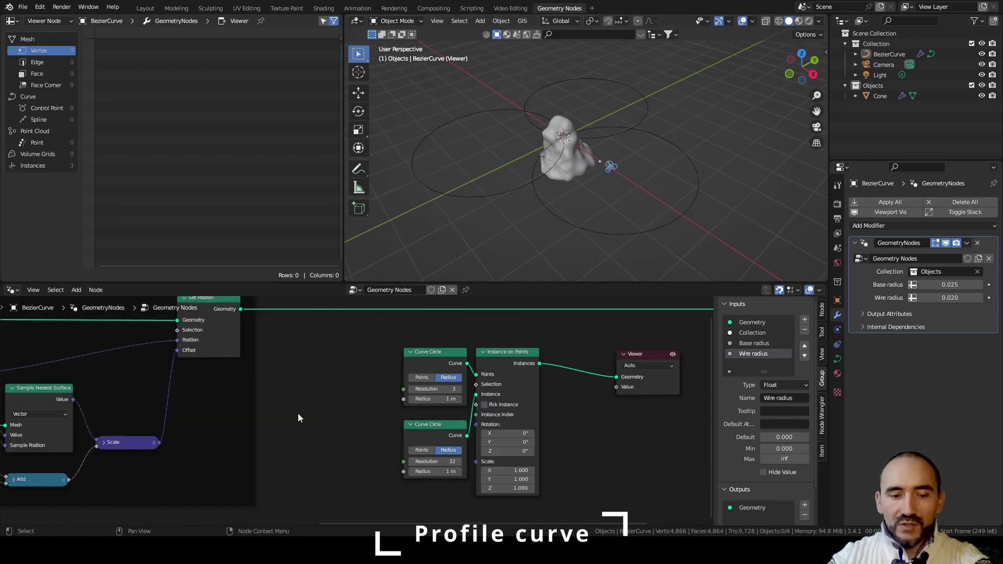
Add a Group Input node and connect Base radius to the upper circle's Radius and Wire radius to the lower circle's
key("F3")
type("group inp")
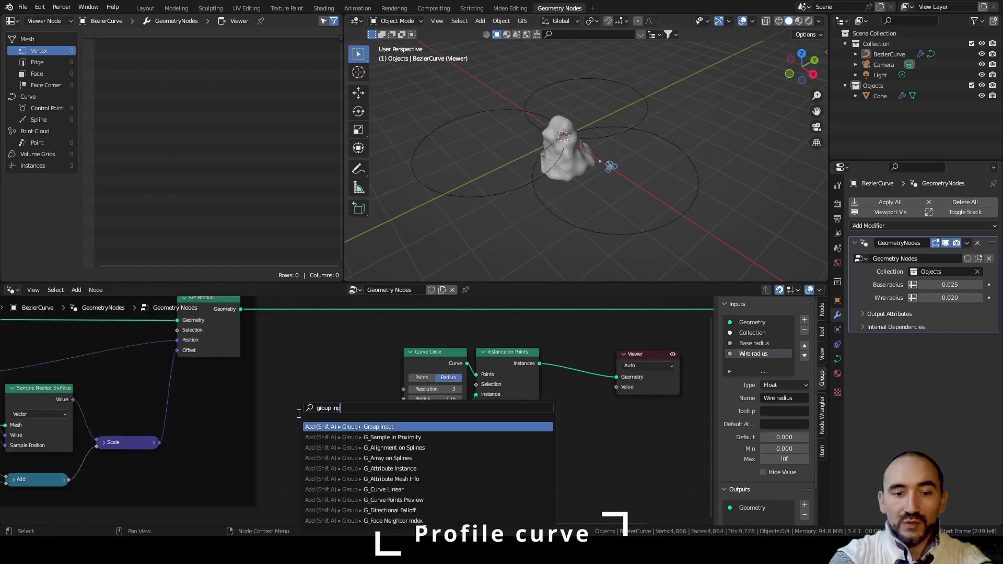
key("Return")
scroll(428, 406, "up", 2)
left_click_drag(384, 410, 420, 494)
scroll(598, 126, "up", 5)
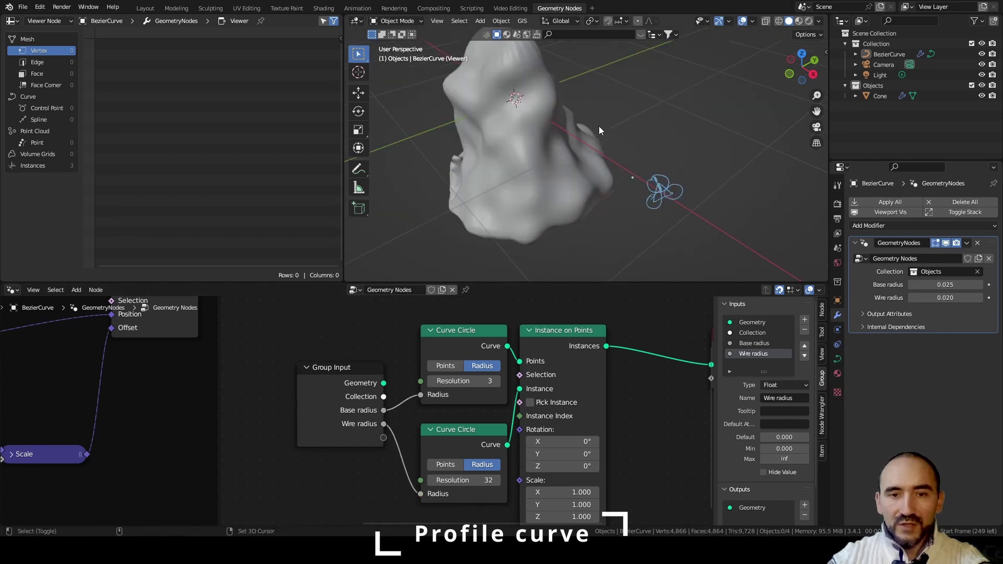
Display the viewport in wireframe and examine the three profile circles at the origin
key("shift+z")
scroll(624, 158, "up", 8)
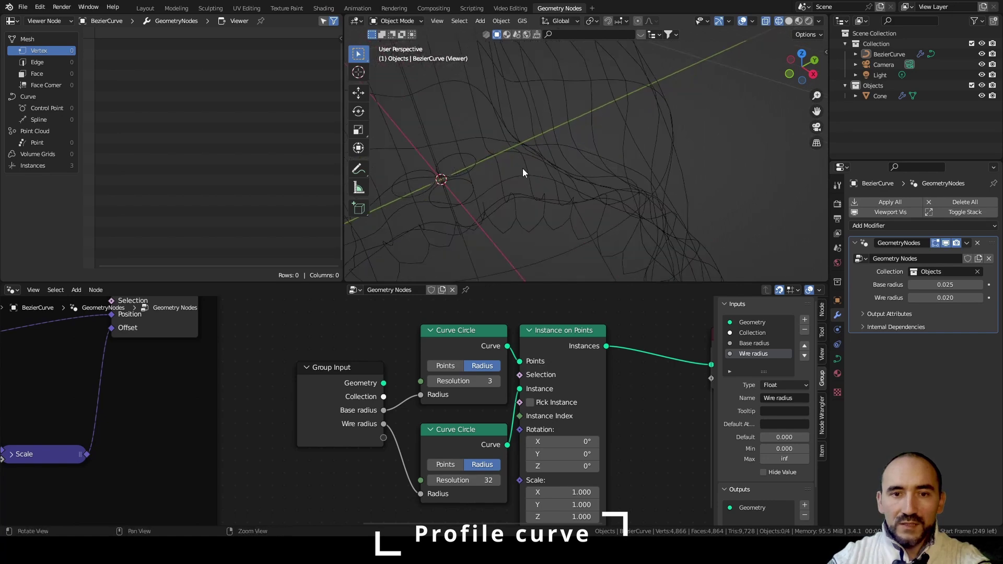
middle_click_drag(625, 152, 617, 121)
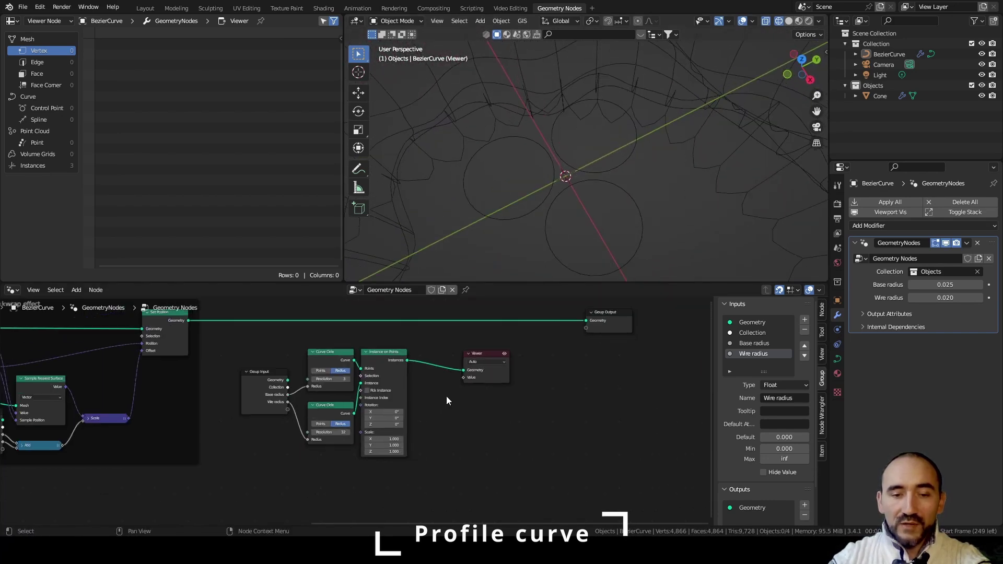
Insert a Curve to Mesh node before Group Output, with the circle instances as its Profile Curve and Fill Caps enabled
middle_click_drag(446, 401, 367, 458)
left_click_drag(409, 417, 572, 416)
key("F3")
type("c")
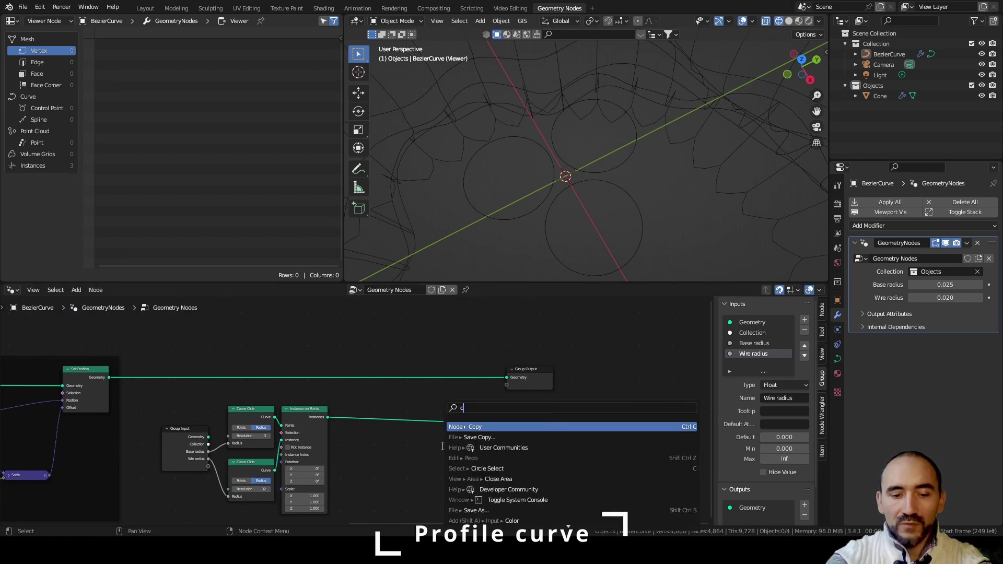
type("urve to mesh")
key("Return")
left_click(349, 360)
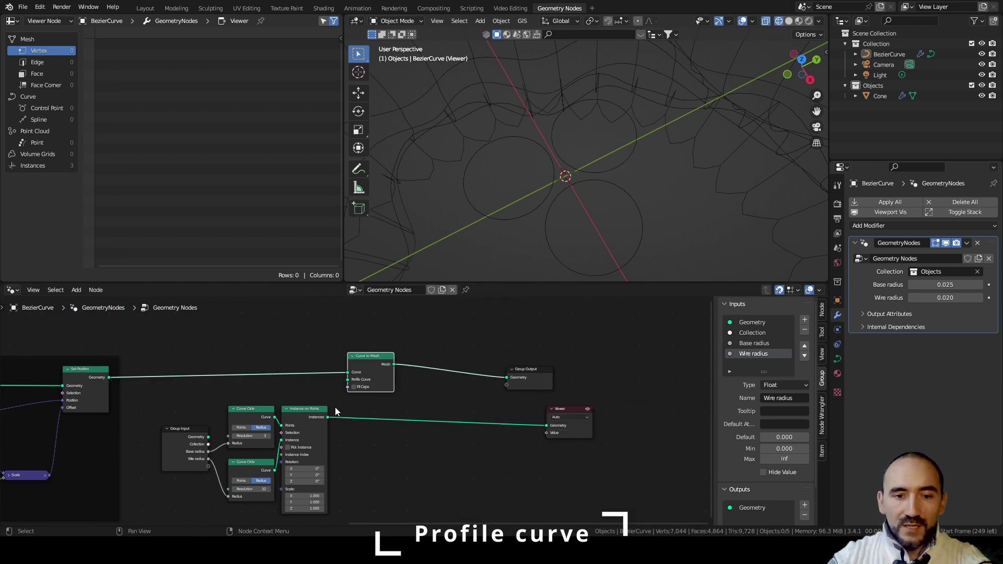
left_click_drag(327, 417, 354, 382)
scroll(304, 373, "up", 4)
middle_click_drag(305, 374, 425, 403)
mouse_move(520, 365)
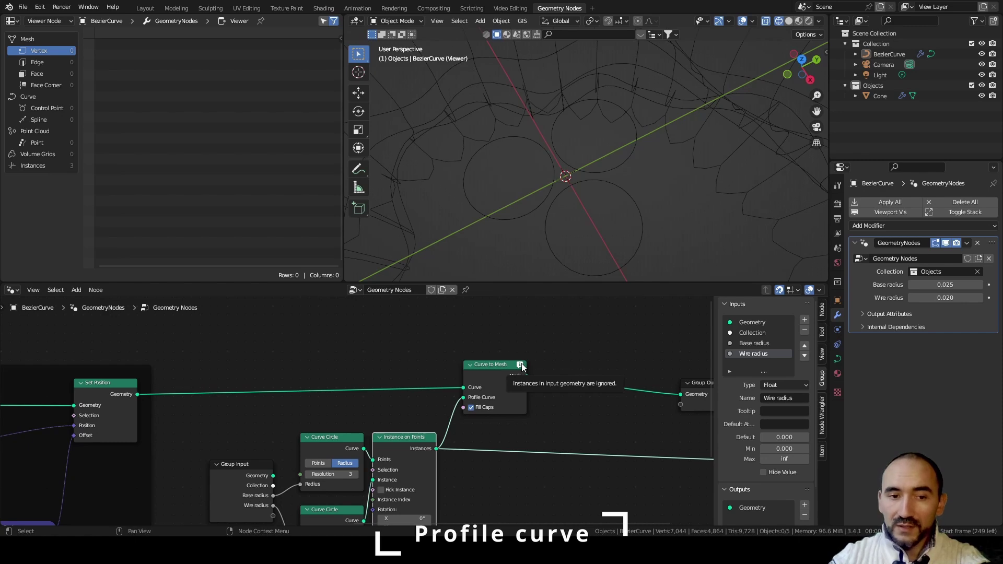
Insert a Realize Instances node between Instance on Points and Curve to Mesh's Profile Curve, and collapse it
middle_click_drag(533, 417, 362, 421)
key("F3")
type("reali")
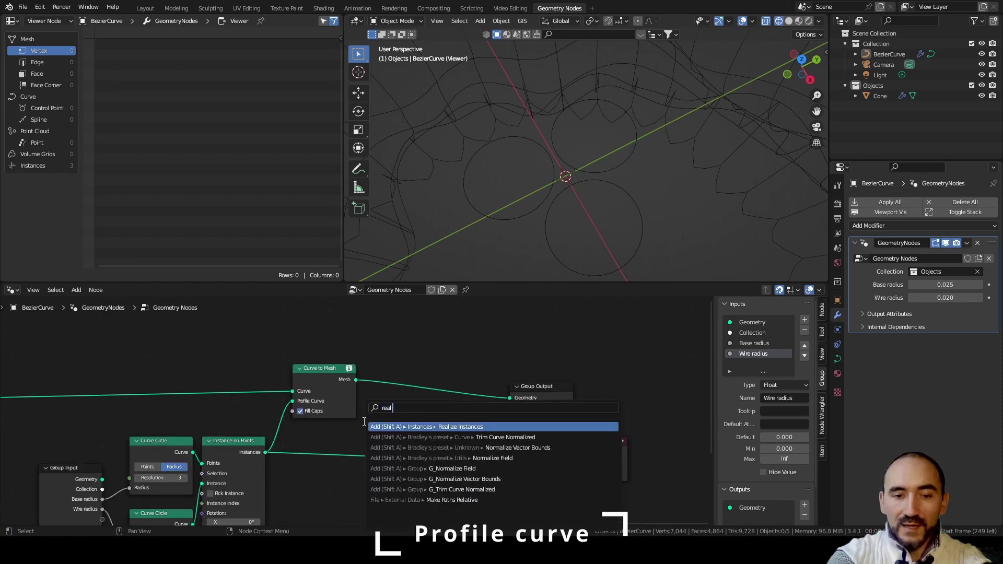
key("Return")
left_click(301, 413)
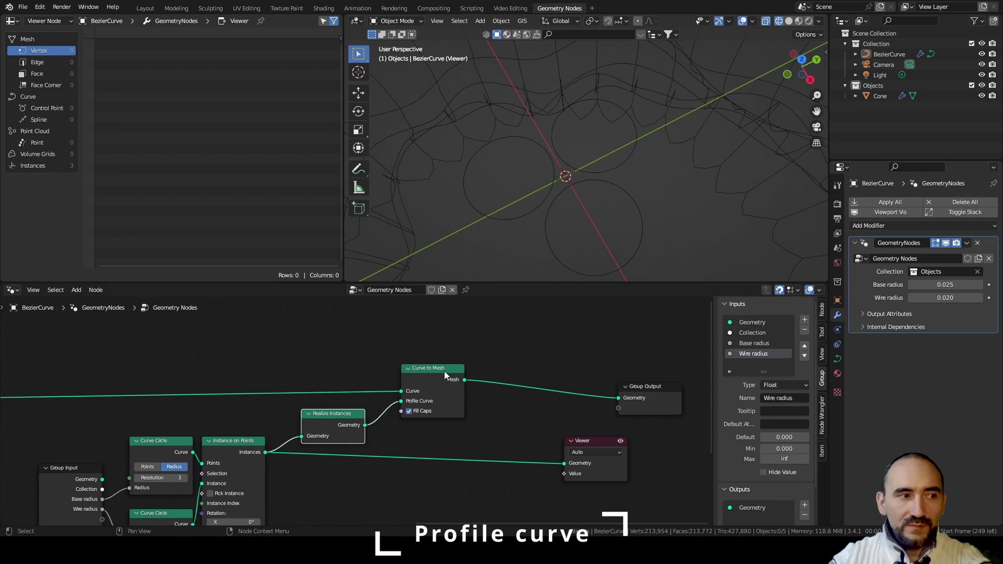
left_click_drag(332, 416, 314, 443)
key("h")
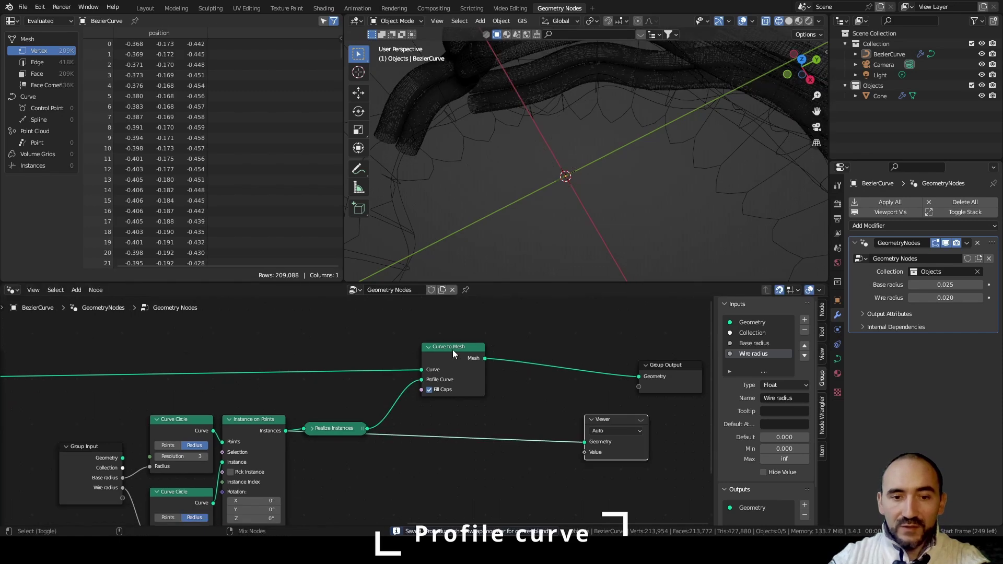
Remove the Viewer node and return the viewport to solid shading, looking at the ends of the wires
left_click(452, 350)
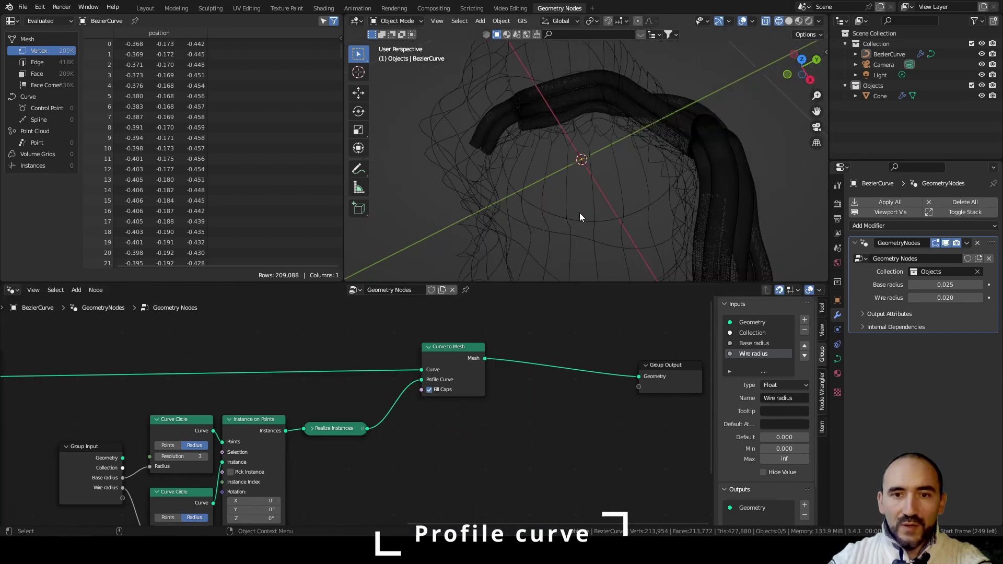
middle_click_drag(579, 213, 613, 211)
scroll(613, 209, "down", 5)
scroll(625, 206, "up", 2)
key("shift+z")
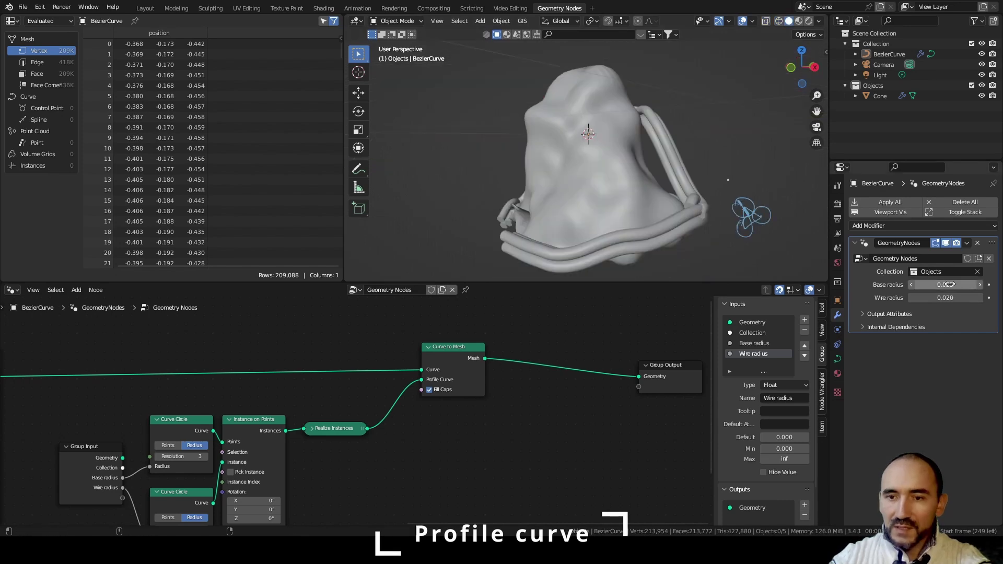
Set the modifier's Base radius to 0.02 and Wire radius to 0.018
left_click_drag(948, 284, 932, 298)
double_click(949, 284)
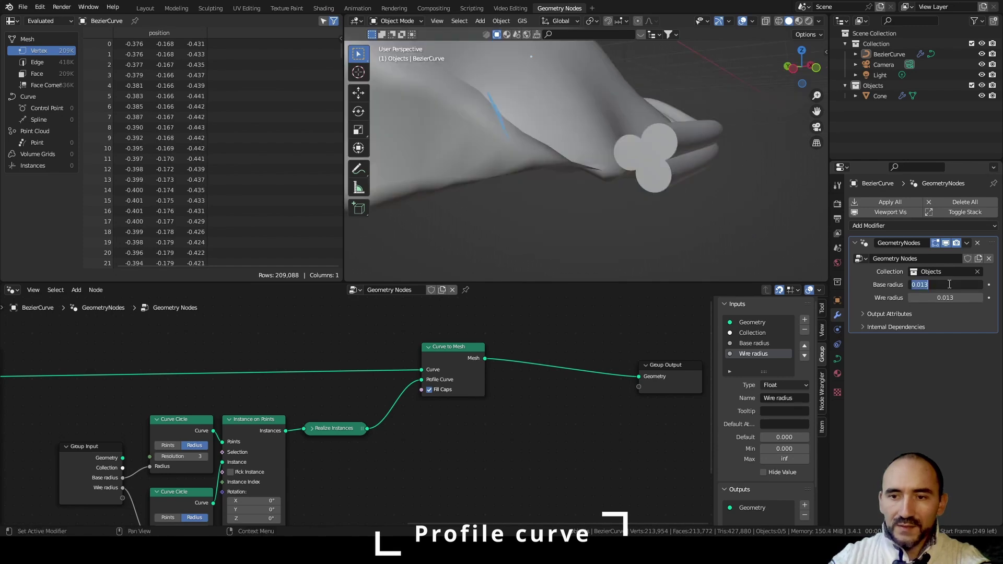
type("0")
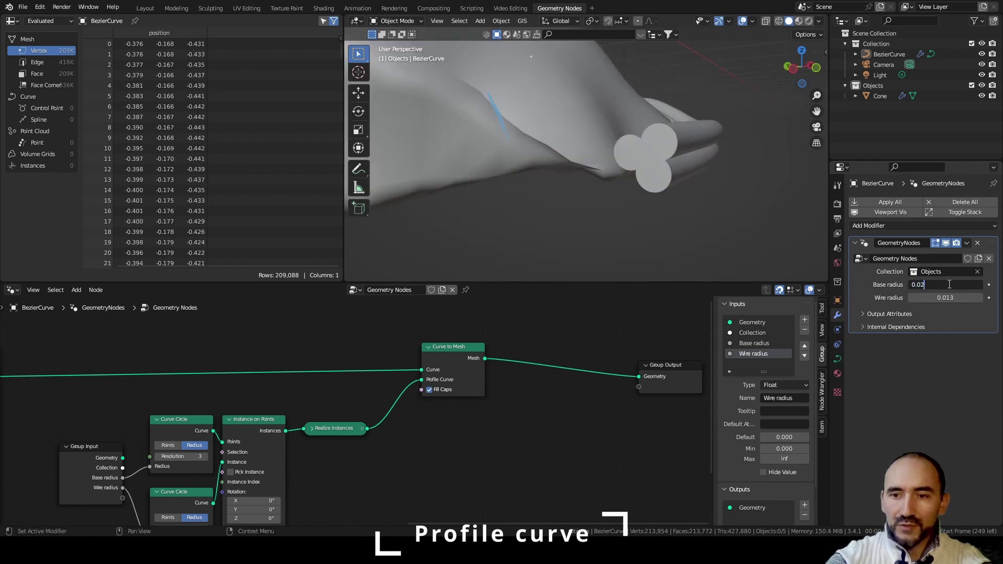
type(".02")
key("Return")
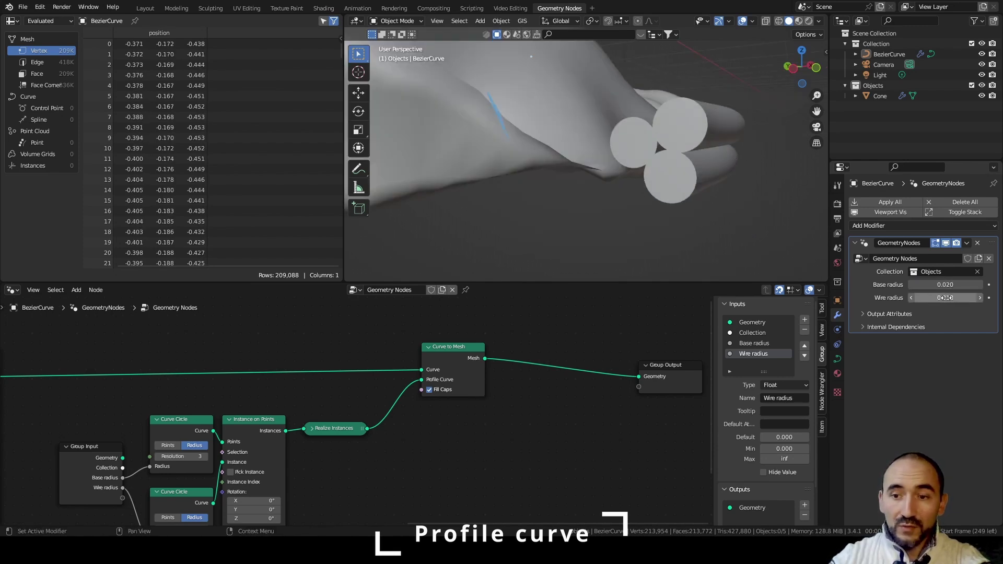
Join the circle, instancing and Curve to Mesh nodes into a frame labelled "Profile curve", and save the file
middle_click_drag(759, 217, 584, 159)
scroll(603, 176, "down", 5)
scroll(615, 152, "down", 4)
left_click_drag(220, 336, 515, 491)
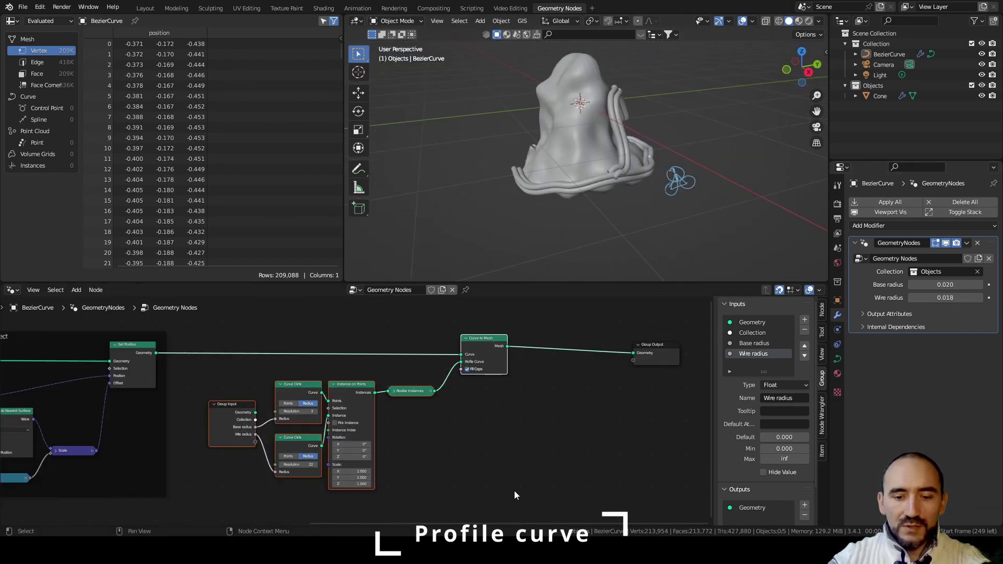
key("ctrl+j")
key("F2")
type("Profile curve")
key("Return")
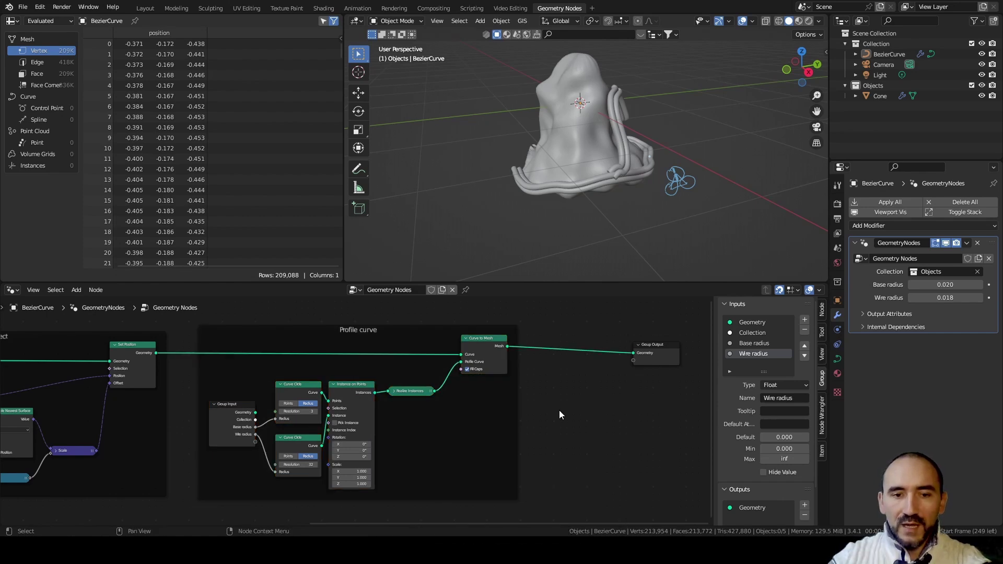
key("ctrl+s")
Move the Profile curve frame and Group Output horizontally away from the Shrinkwrap effect frame to open a gap
scroll(329, 368, "down", 1)
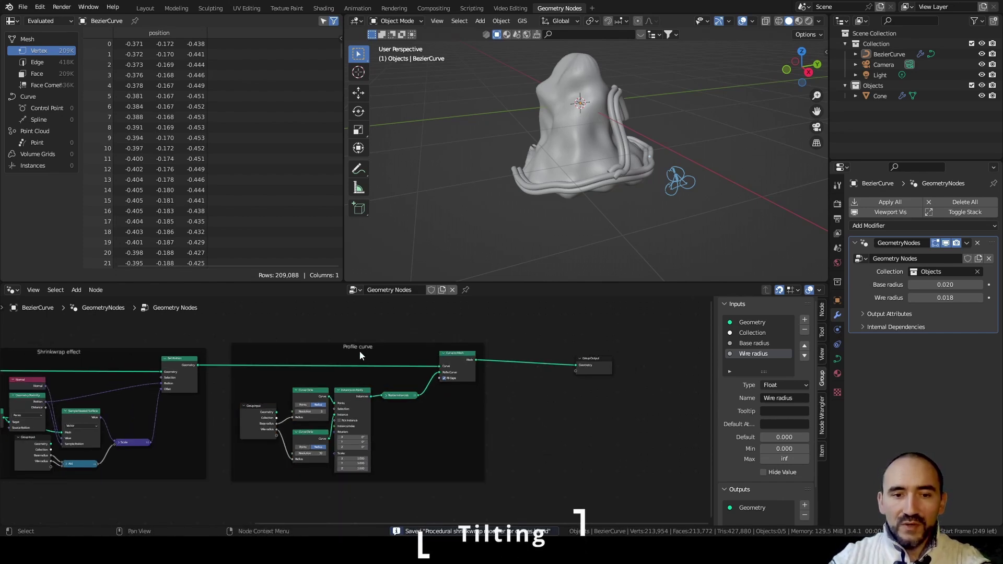
left_click_drag(394, 333, 602, 416)
key("g")
key("x")
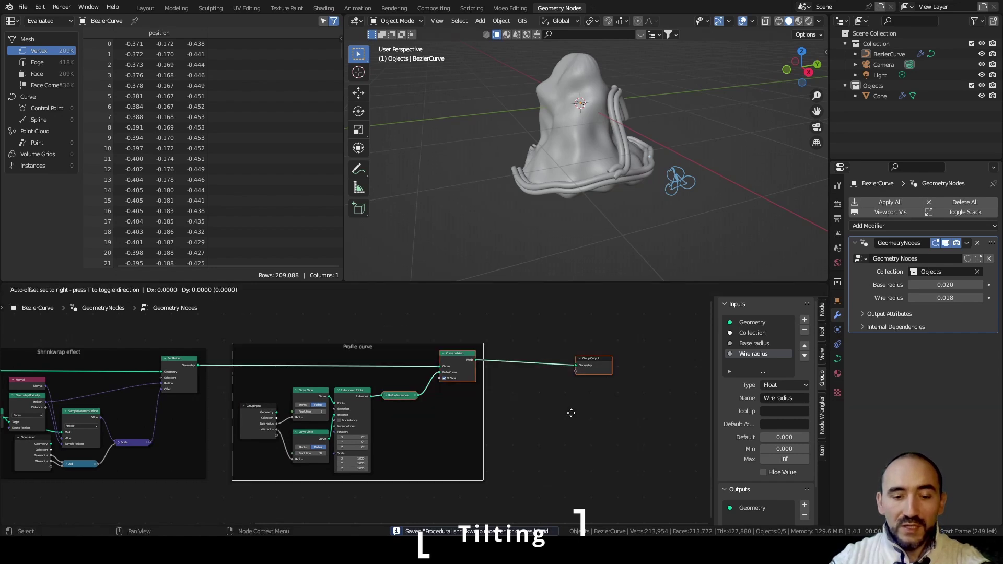
left_click(759, 407)
middle_click_drag(403, 385, 310, 385)
left_click(309, 385)
Insert a Set Curve Tilt node on the link between Set Position and the Profile curve frame
scroll(213, 387, "up", 5)
middle_click_drag(213, 387, 439, 407)
key("shift+a")
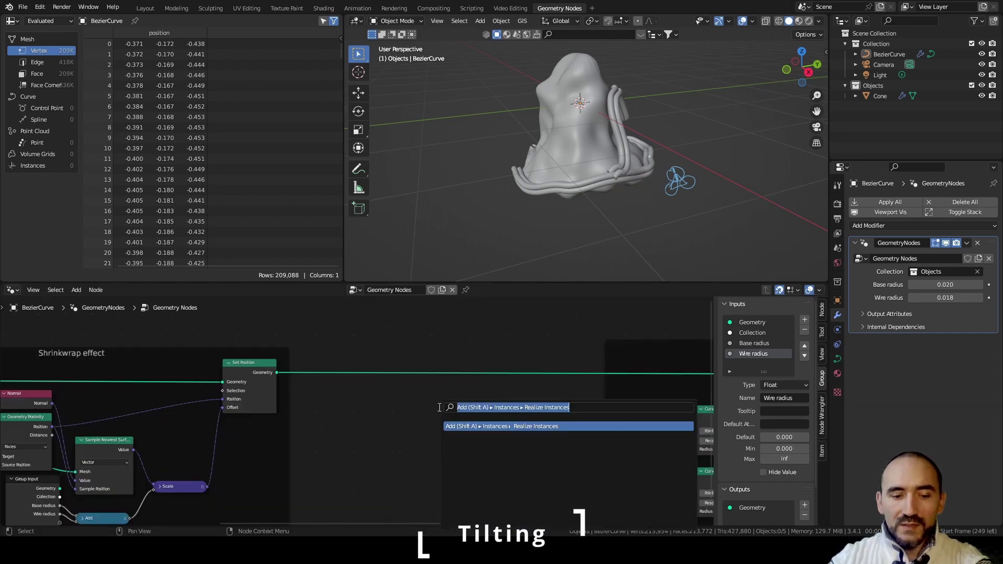
type("tilt")
key("Return")
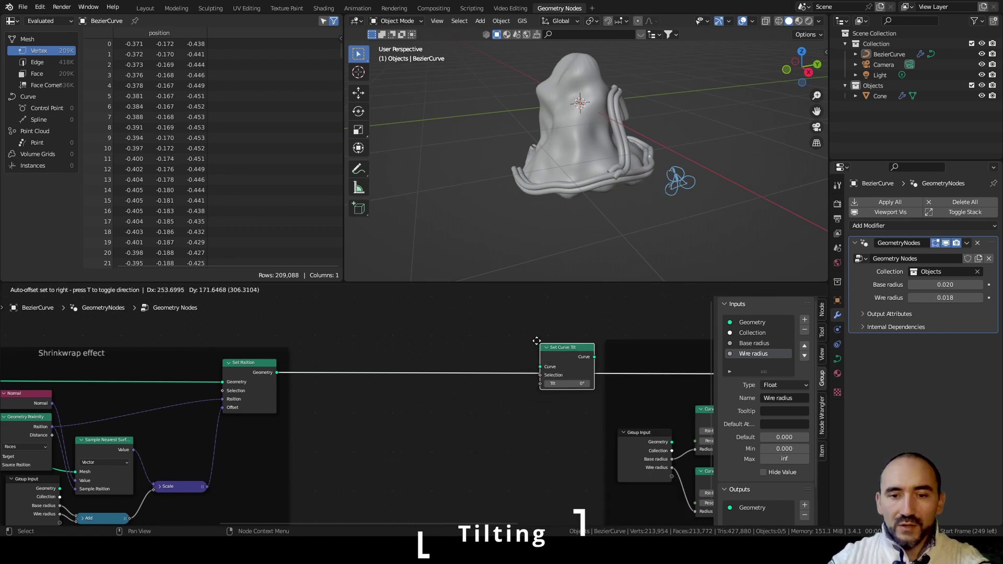
left_click(556, 353)
middle_click_drag(549, 403, 446, 409)
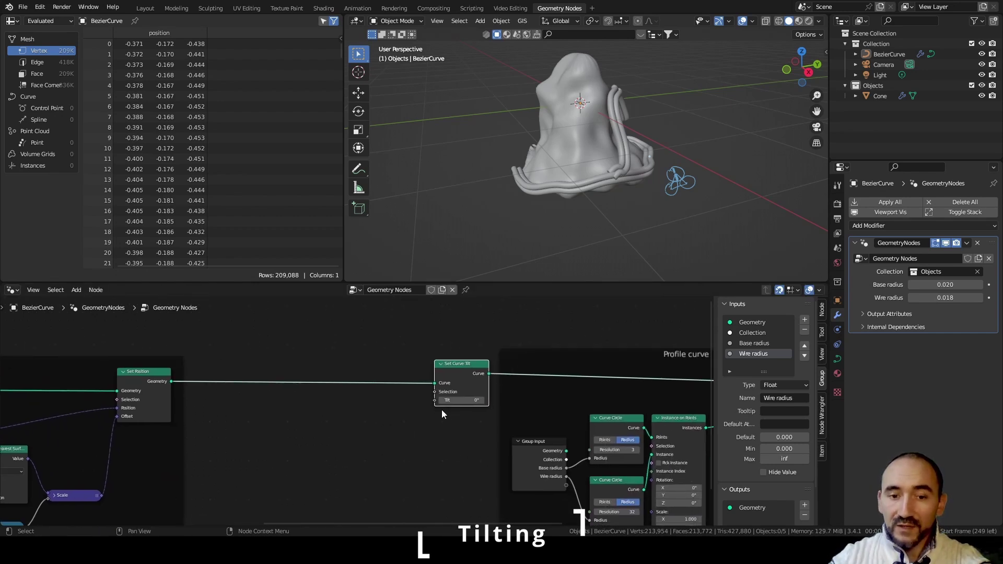
Add a Group Input node just before the Set Curve Tilt node
scroll(440, 409, "up", 1)
key("F3")
type("group inp")
key("Return")
left_click(370, 381)
Add a new Float input to the node group and name it Tilting
left_click(805, 320)
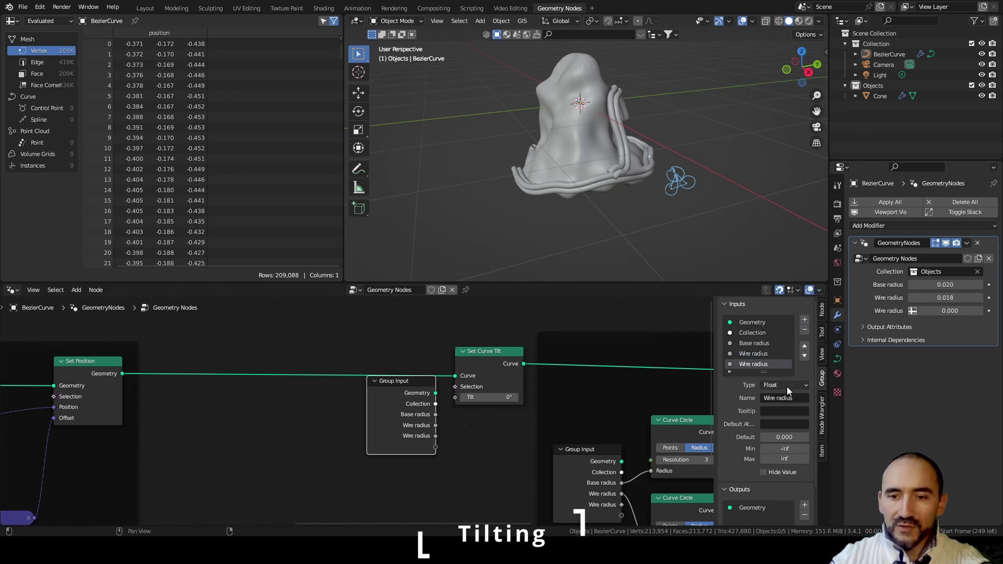
left_click(785, 396)
type("Tilting")
key("Return")
Move the new Group Input node farther from Set Curve Tilt to make room, and save the file
left_click_drag(400, 397, 252, 416)
left_click(252, 416)
key("ctrl+s")
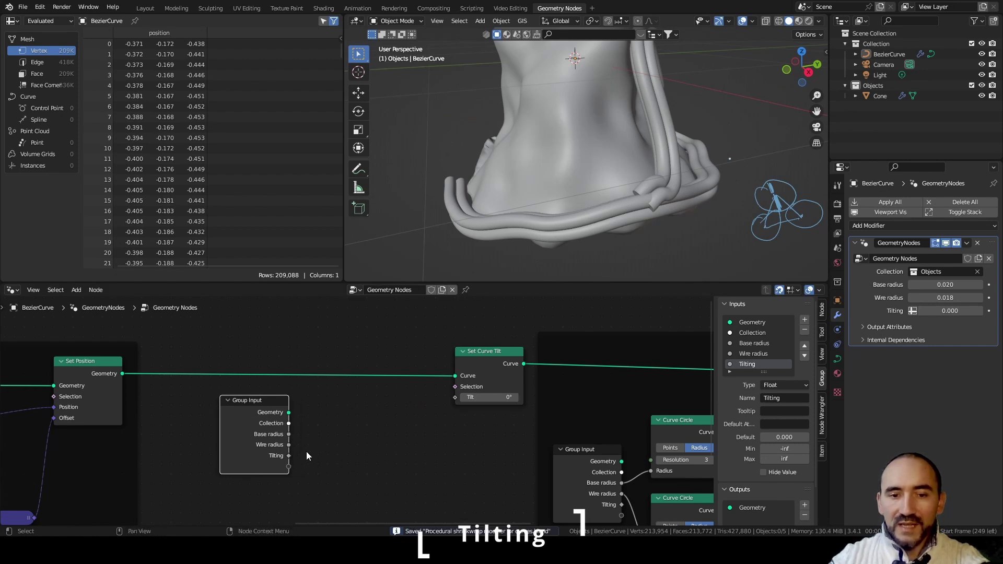
Add a Spline Parameter node between the new Group Input and the Set Curve Tilt node
middle_click_drag(554, 219, 552, 186)
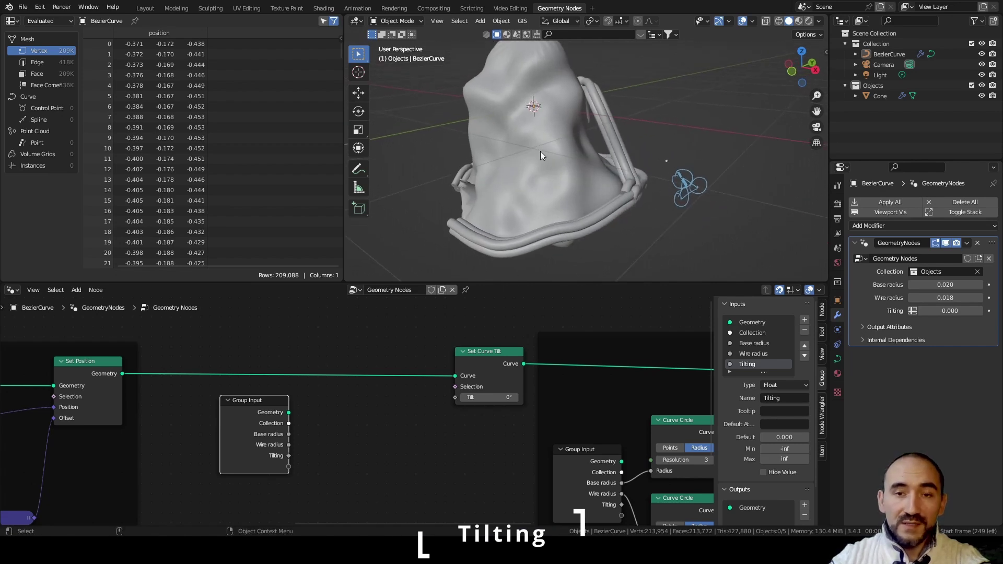
left_click(372, 436)
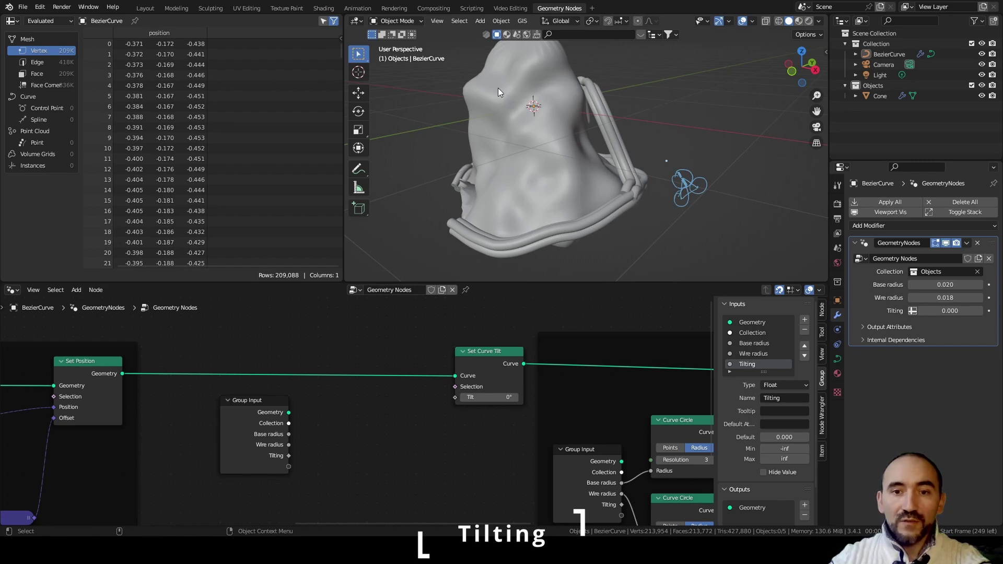
key("F3")
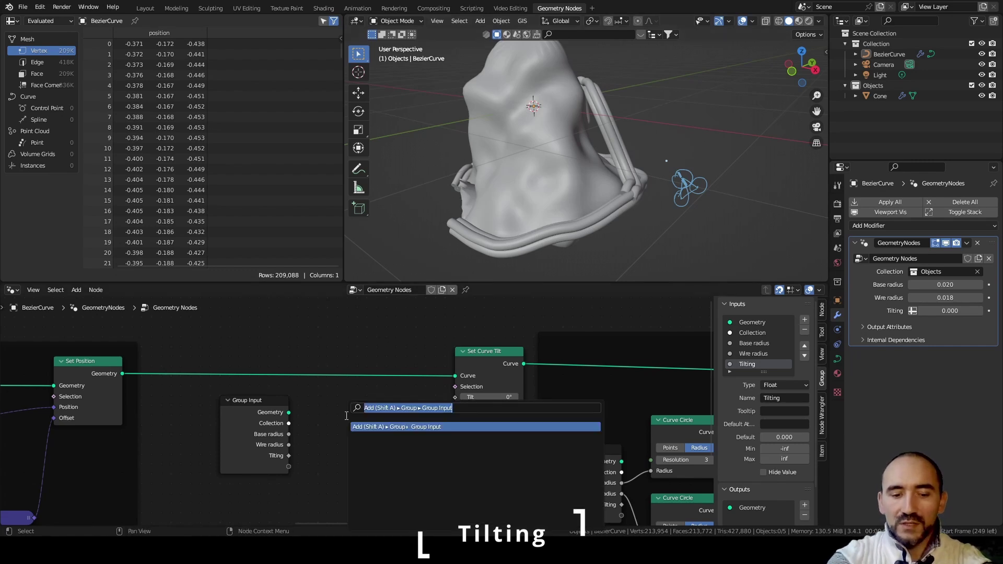
type("spline param")
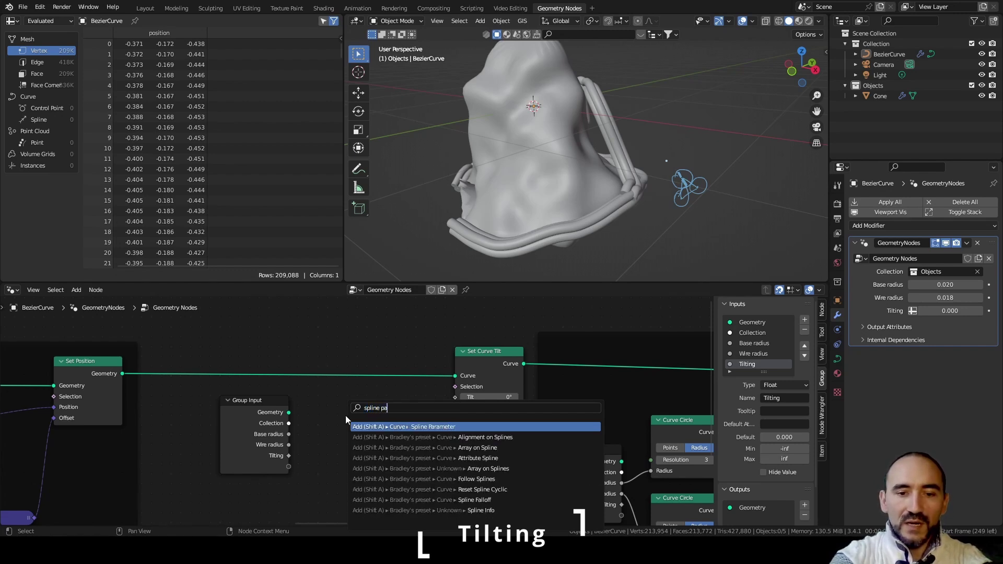
key("Return")
left_click(306, 385)
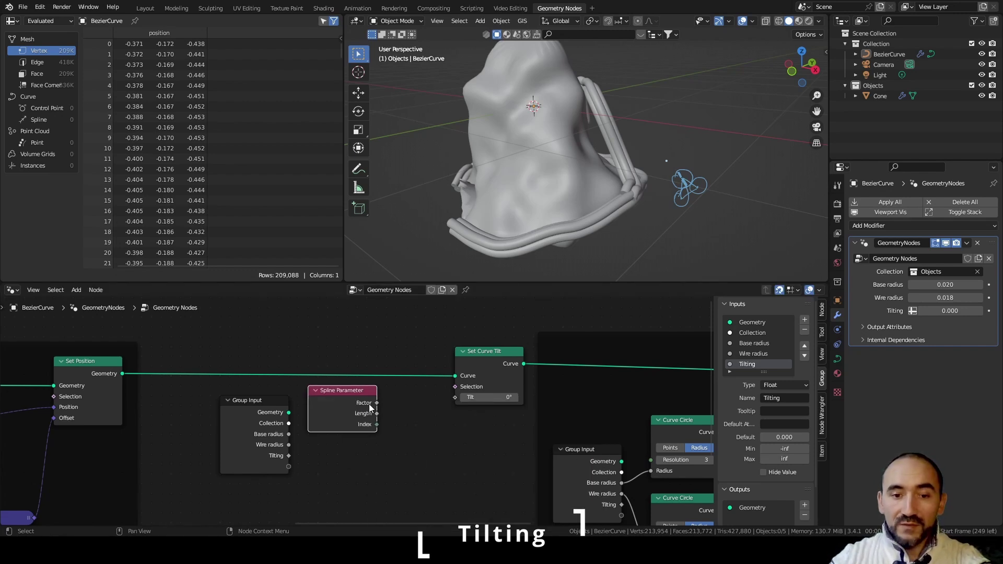
Add a Multiply math node that multiplies the Spline Parameter's Factor by the Tilting group input
middle_click_drag(570, 236, 585, 205)
left_click_drag(377, 403, 417, 405)
type("mul")
key("Return")
left_click(398, 393)
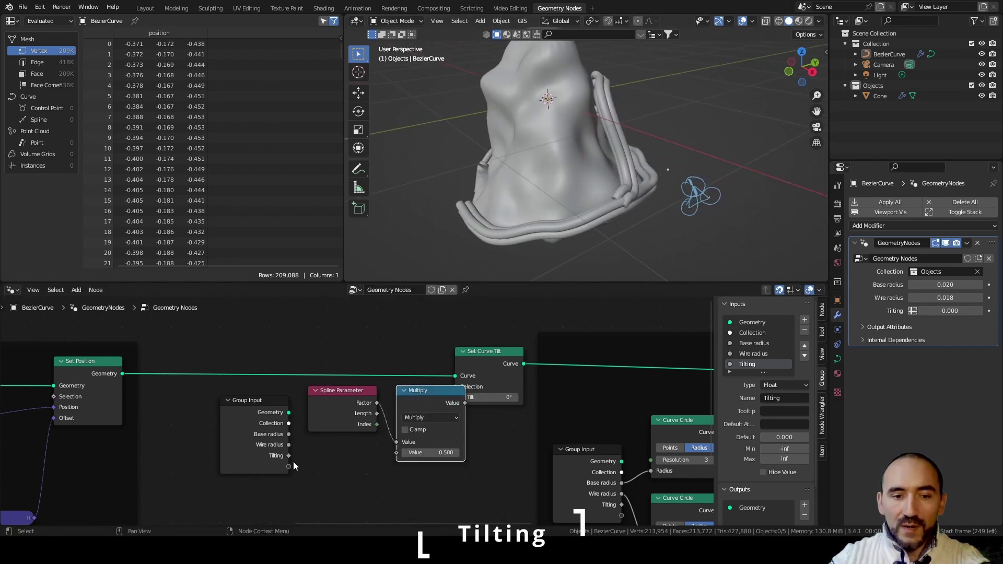
left_click_drag(290, 456, 397, 453)
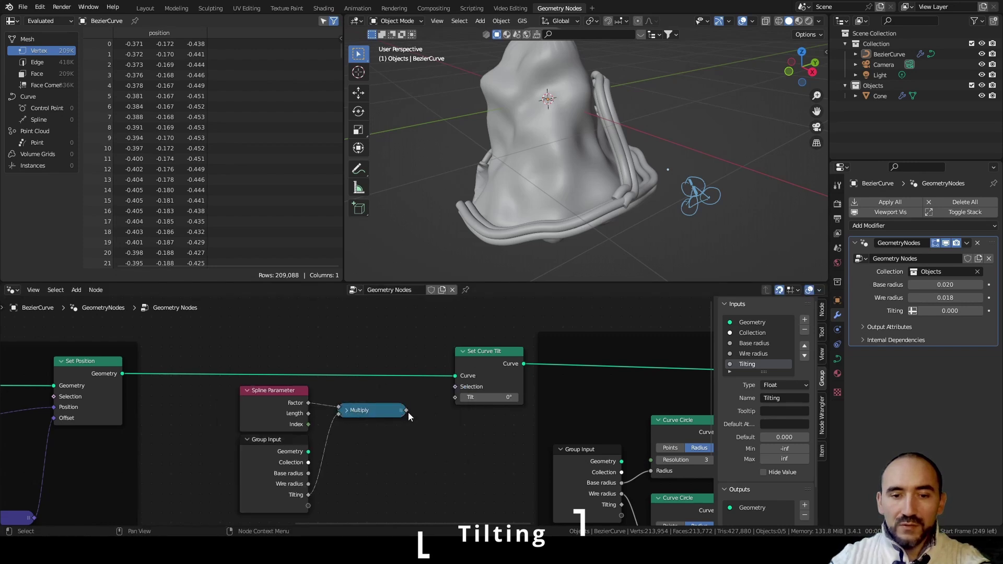
Feed the Multiply result into the Tilt input of Set Curve Tilt and set the modifier's Tilting to 40
left_click_drag(407, 410, 455, 397)
left_click_drag(482, 358, 453, 359)
left_click_drag(941, 311, 984, 311)
middle_click_drag(695, 148, 626, 151)
Join the Group Input, Spline Parameter, Multiply and Set Curve Tilt nodes into a frame labelled "Tilting"
left_click_drag(268, 343, 460, 473)
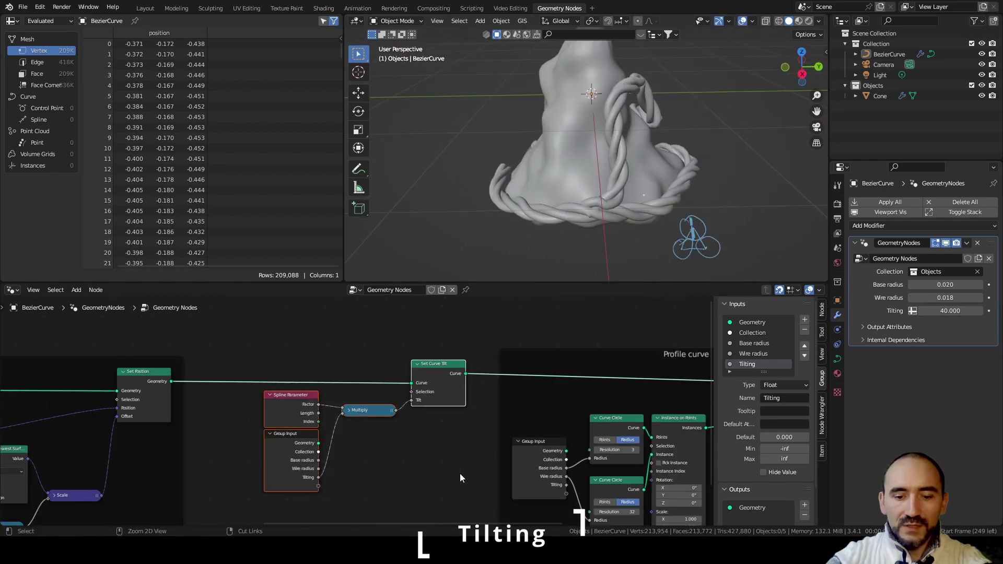
key("ctrl+j")
key("F2")
type("Tilting")
key("Return")
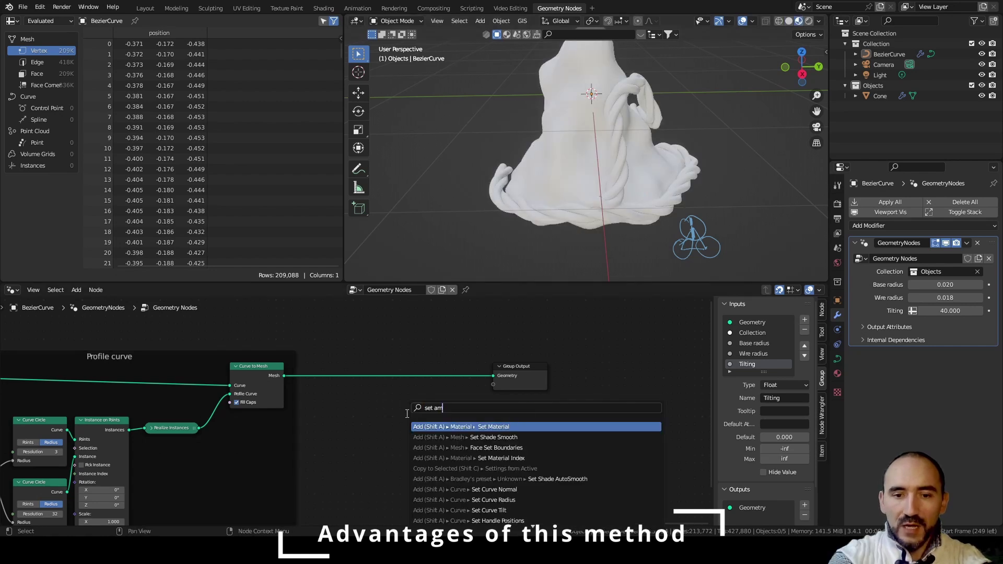
Insert a Set Material node between Curve to Mesh and Group Output
key("BackSpace")
key("BackSpace")
type("ma")
key("Return")
left_click(320, 361)
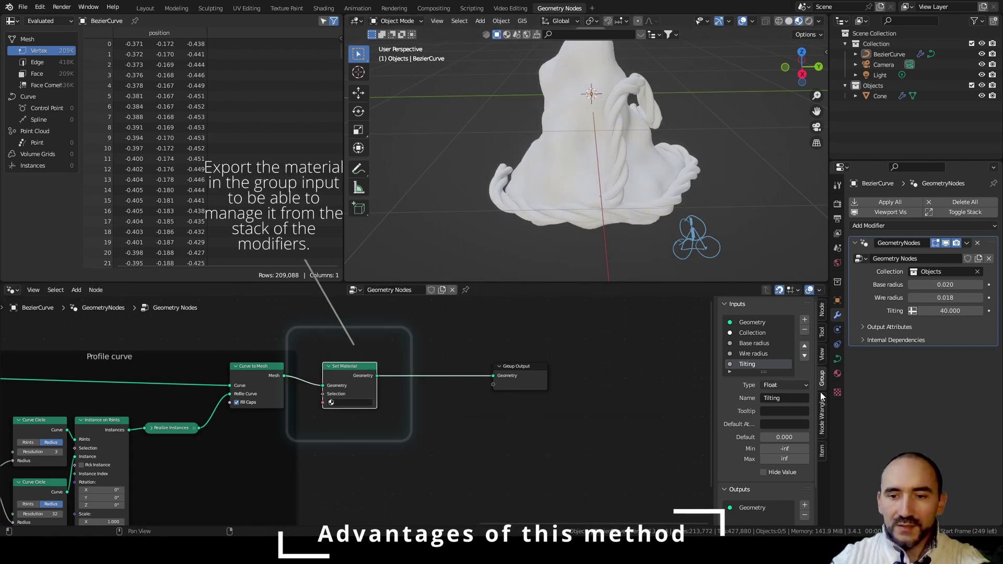
Create a new material named "Wires" for the BezierCurve object
left_click(840, 374)
left_click(888, 247)
left_click(888, 247)
type("Wires")
key("Return")
Give the Wires material a dark red base color and choose Wires in the Set Material node
left_click(948, 339)
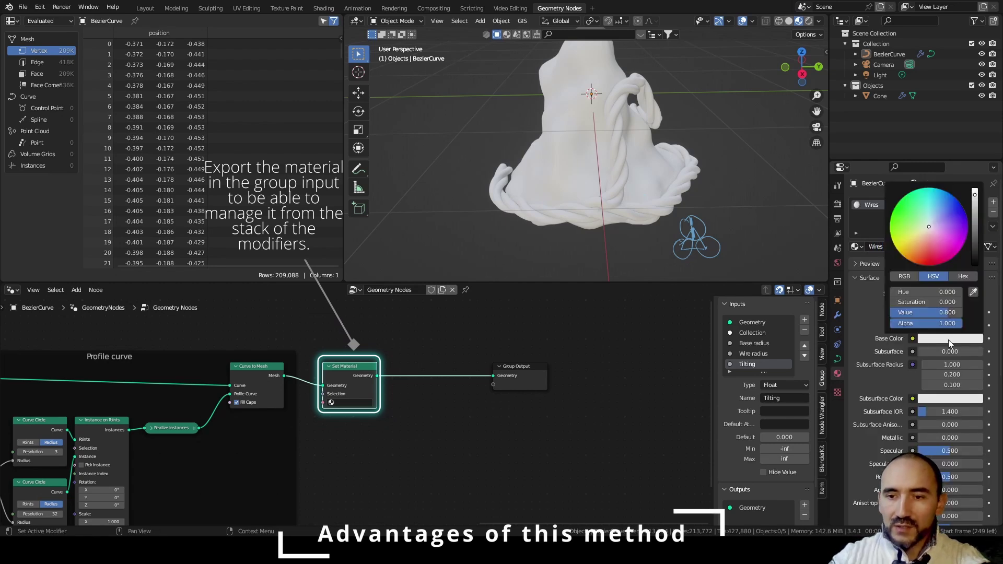
left_click(936, 250)
left_click(339, 402)
left_click(335, 419)
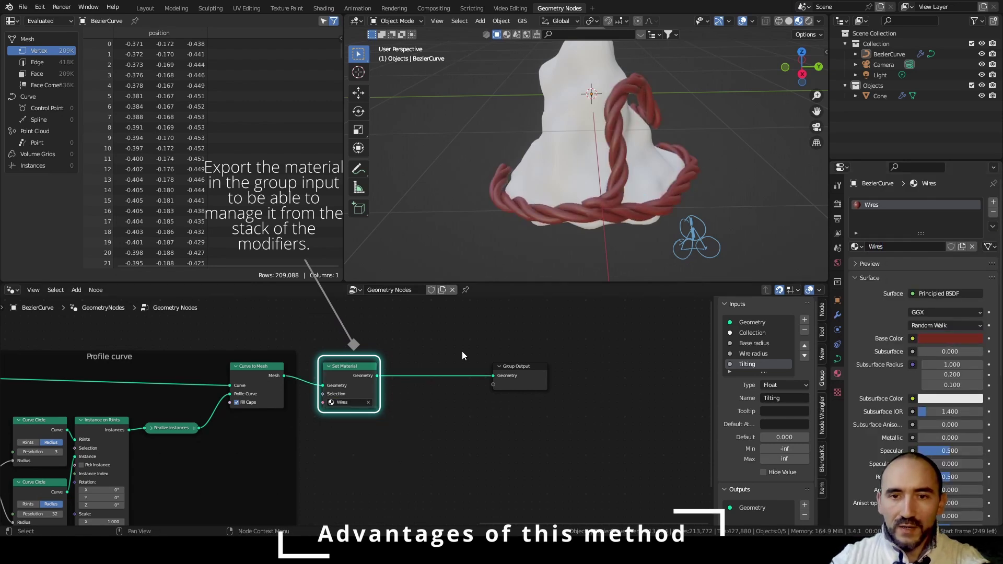
Give the cone a new material named "Rocks" with a dark grey base color of value about 0.06
mouse_move(532, 138)
middle_mouse_down()
mouse_move(645, 133)
mouse_move(477, 142)
mouse_move(548, 141)
middle_mouse_up()
left_click(574, 152)
left_click(893, 248)
left_click(894, 246)
type("Rocks")
key("Return")
left_click(949, 338)
left_click_drag(976, 209, 977, 245)
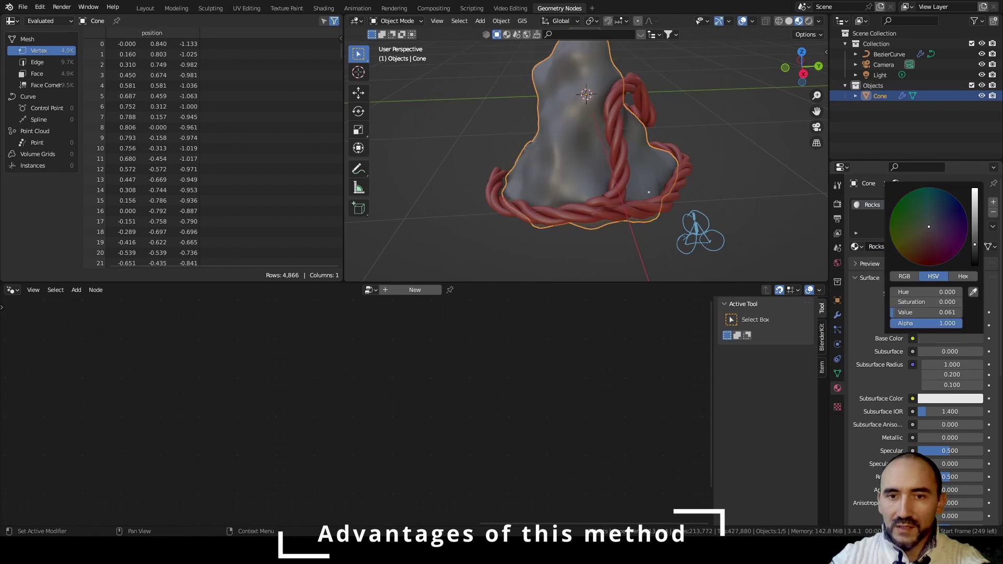
left_click(678, 136)
middle_click_drag(677, 136, 625, 154)
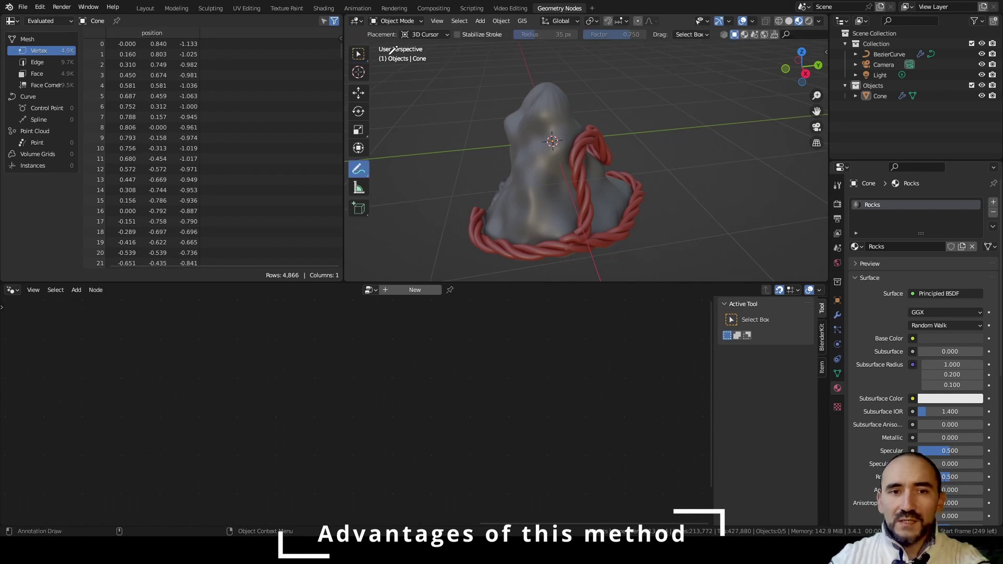
Switch to the Layout workspace and open the BezierCurve in Edit Mode
key("w")
left_click(145, 8)
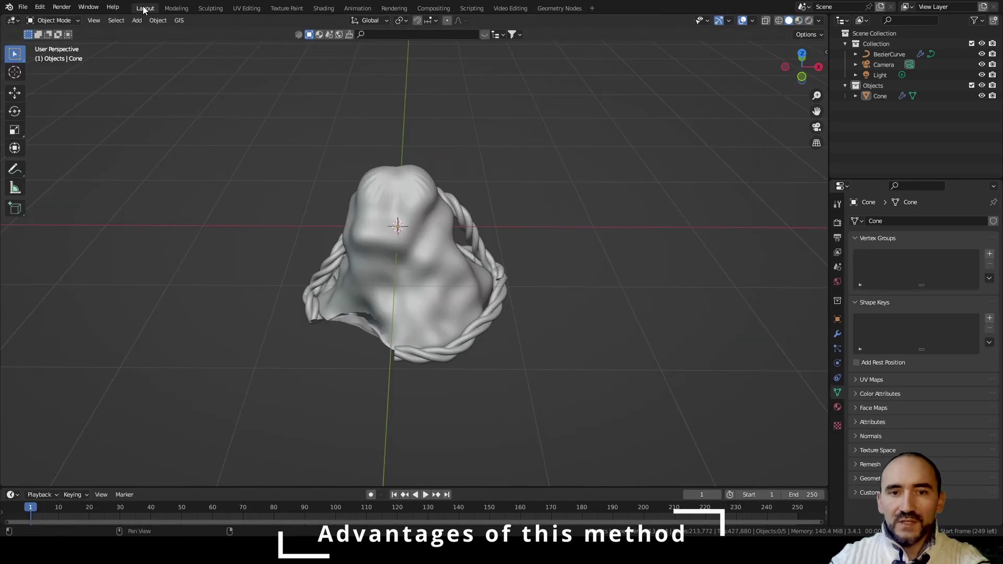
scroll(619, 161, "up", 5)
mouse_move(619, 161)
middle_mouse_down()
mouse_move(503, 118)
mouse_move(553, 136)
mouse_move(530, 144)
mouse_move(490, 201)
middle_mouse_up()
left_click(489, 206)
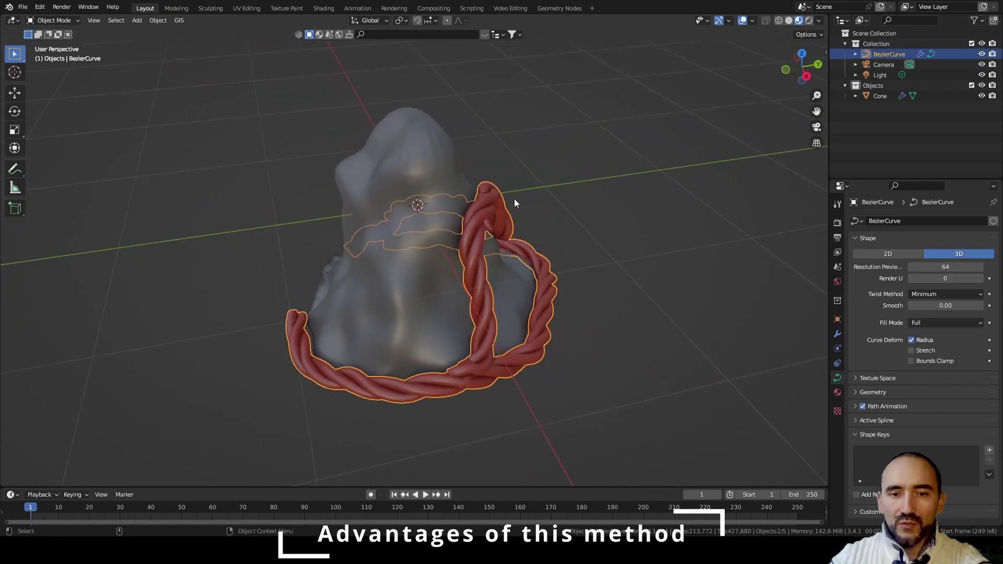
key("Tab")
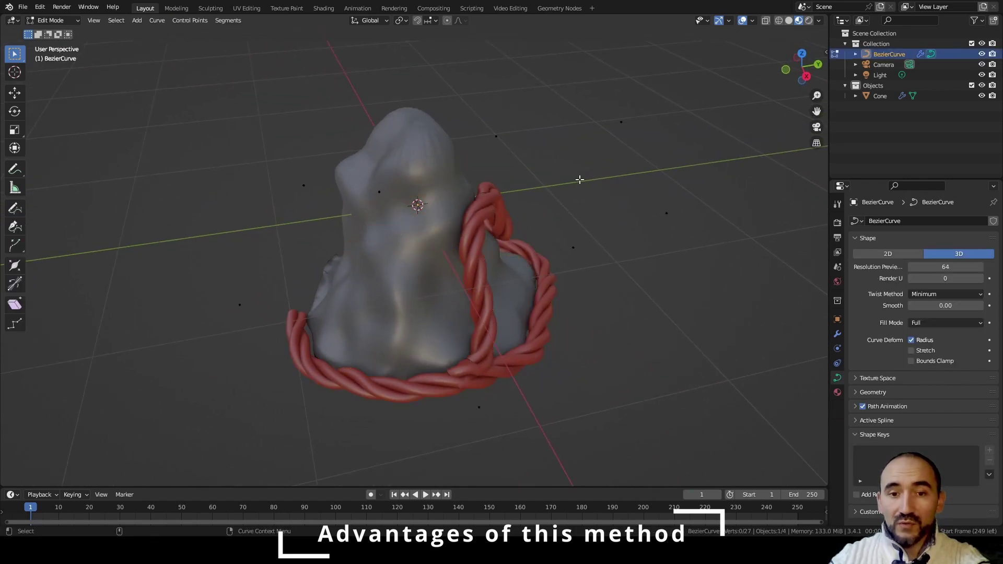
Select one control point behind the cone on the positive Y side and move it upward
middle_click_drag(580, 181, 566, 154)
left_click_drag(559, 107, 638, 151)
key("g")
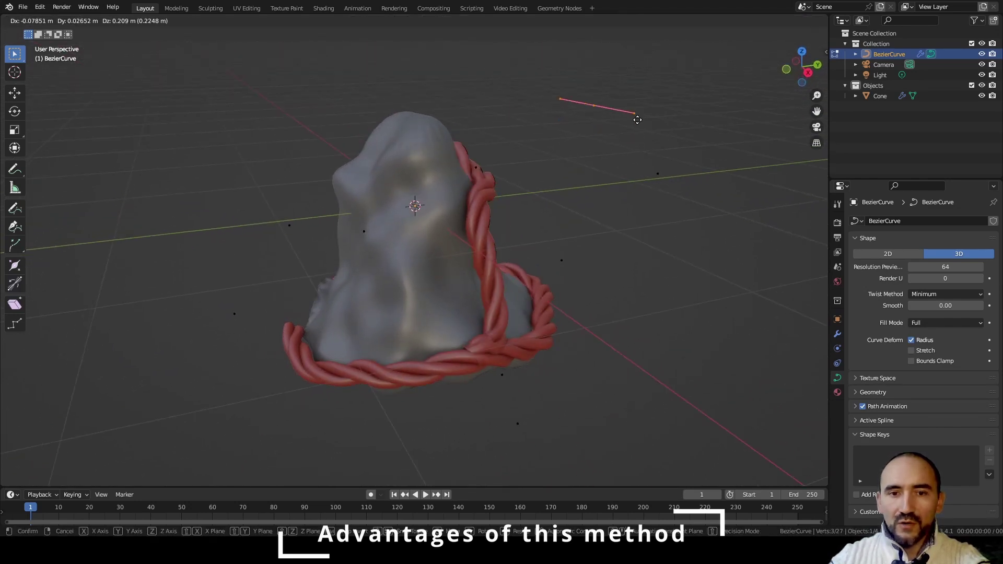
left_click(637, 116)
Raise a low control point on the cone's positive X side along the global Z axis
middle_click_drag(645, 165, 620, 259)
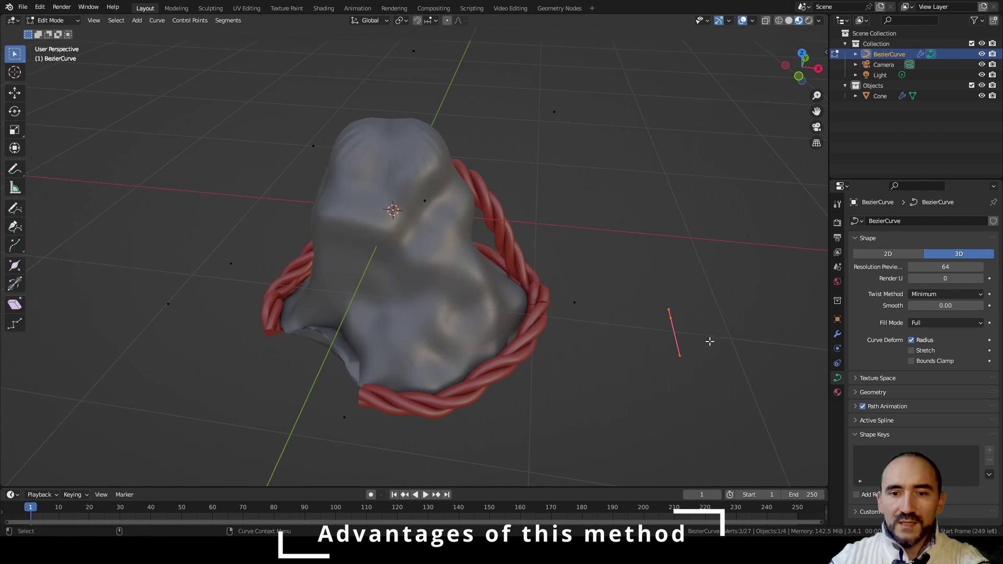
key("g")
key("z")
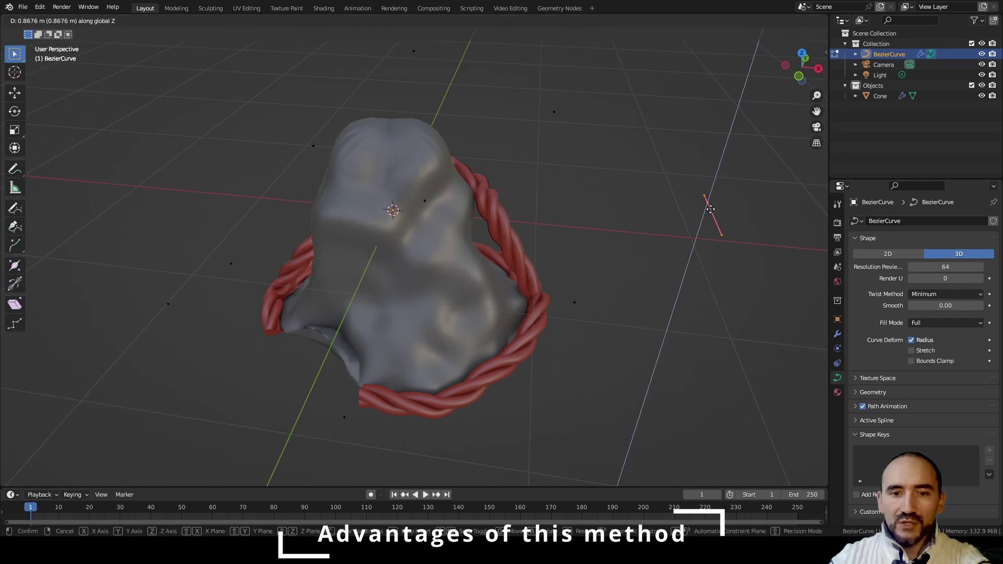
left_click(700, 197)
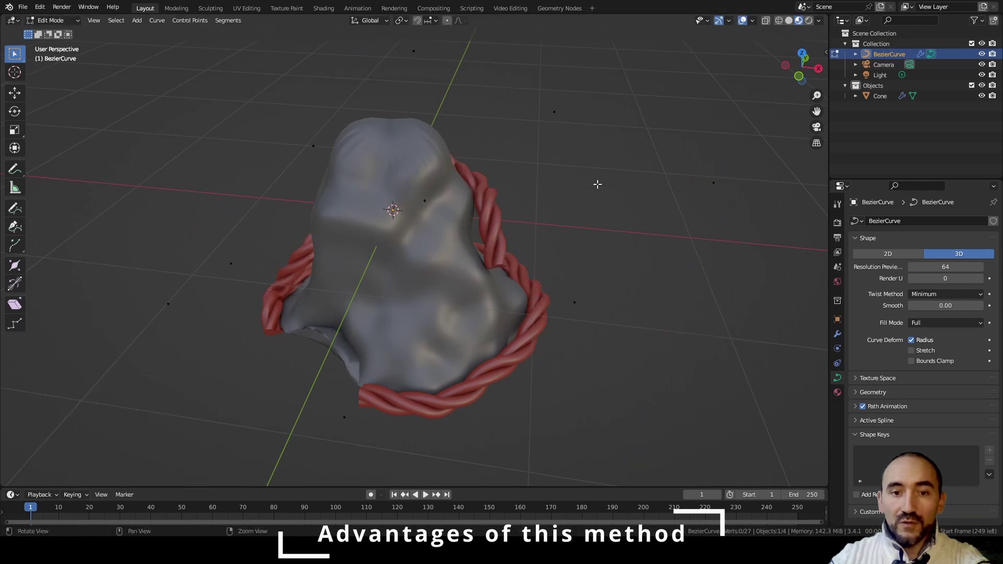
Shift a control point near the cone's base along the global Z axis and return to Object Mode
middle_click_drag(589, 188, 183, 282)
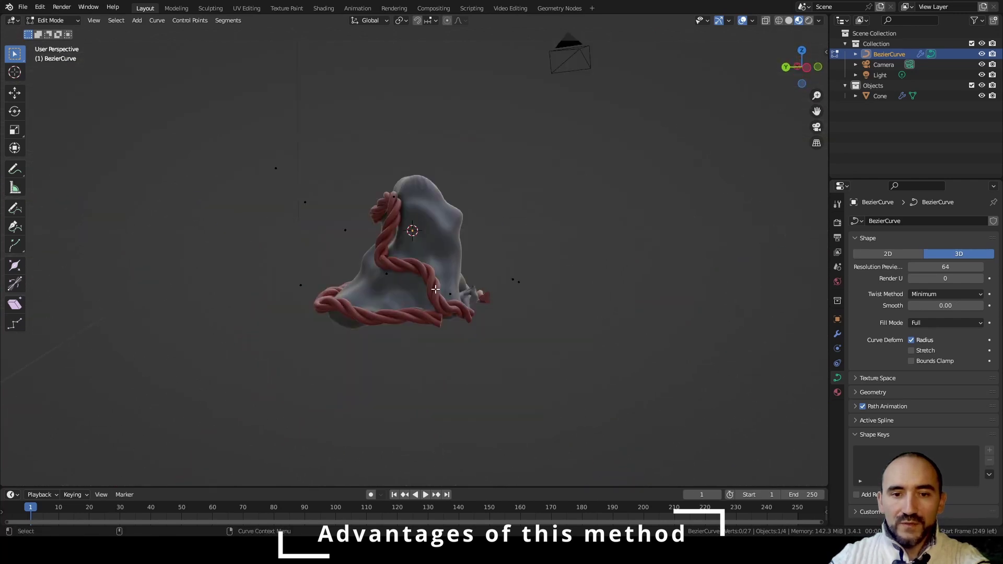
left_click(470, 297)
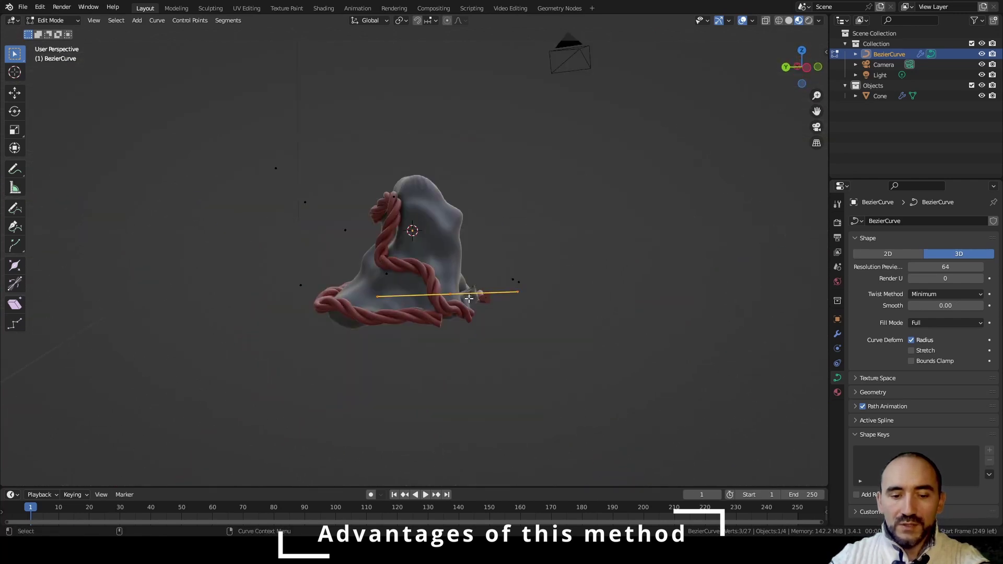
key("g")
key("z")
left_click(481, 265)
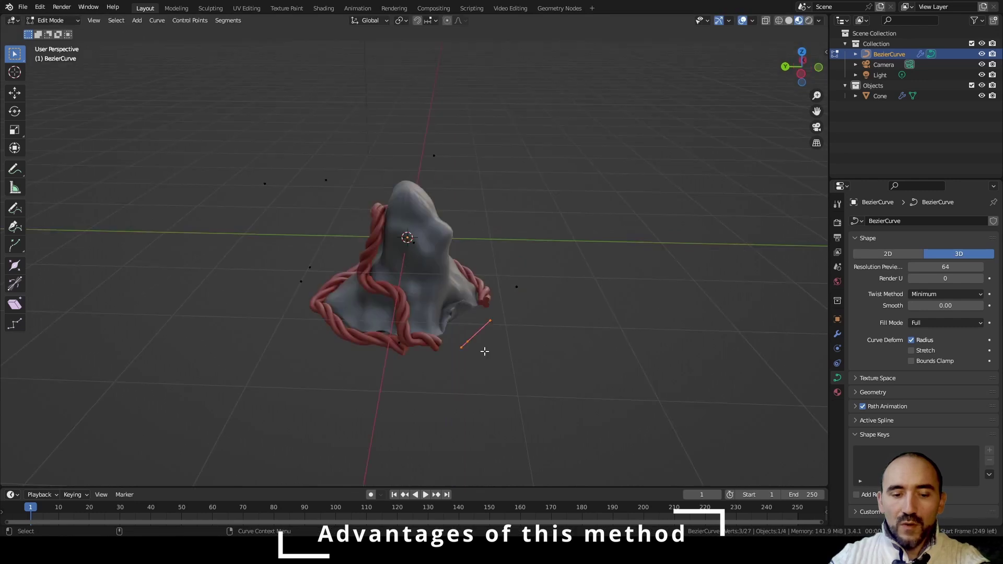
key("Tab")
Try the cone's Displace strength at 0.04 and raise it again to check that the wires follow the surface
left_click(397, 308)
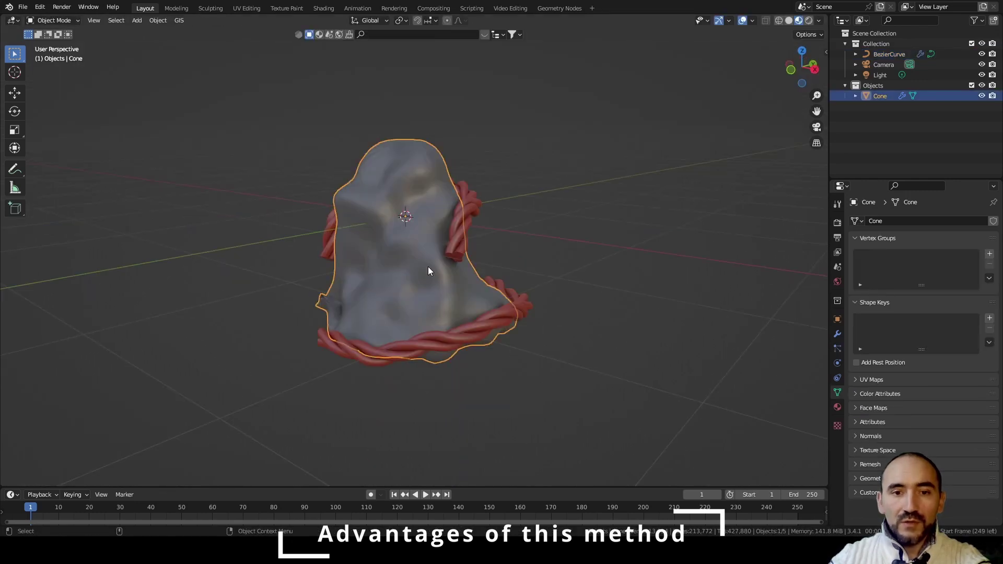
left_click(838, 334)
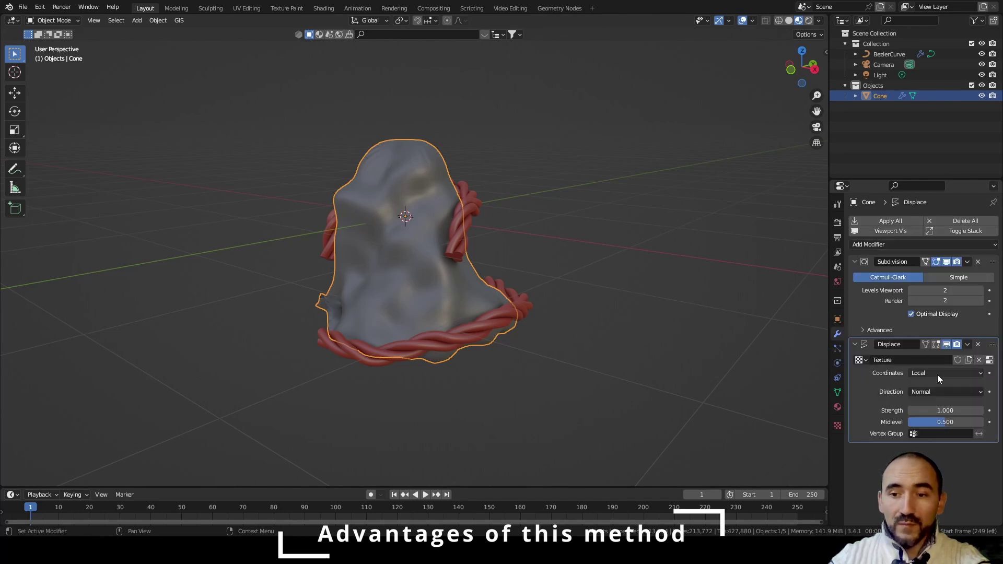
left_click_drag(939, 412, 857, 412)
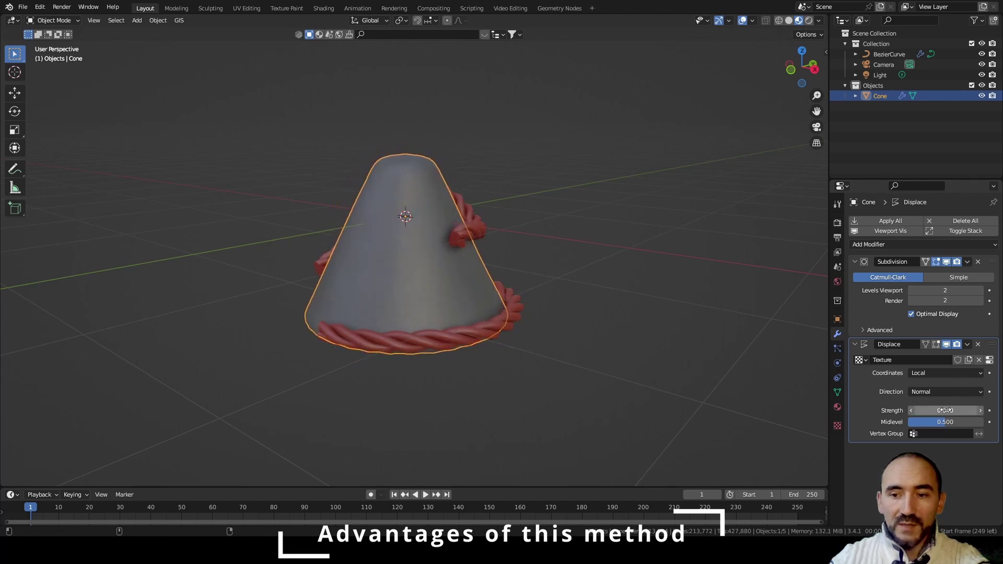
left_click(607, 239)
middle_click_drag(607, 239, 635, 264)
left_click_drag(945, 411, 994, 411)
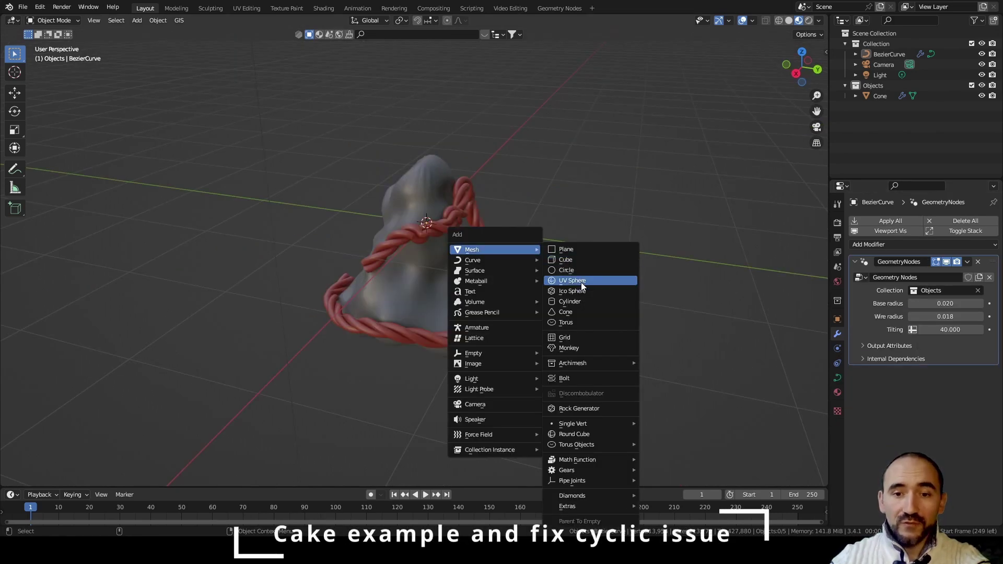
Add a cylinder mesh and flatten it by scaling it to 0.23 along global Z
left_click(592, 302)
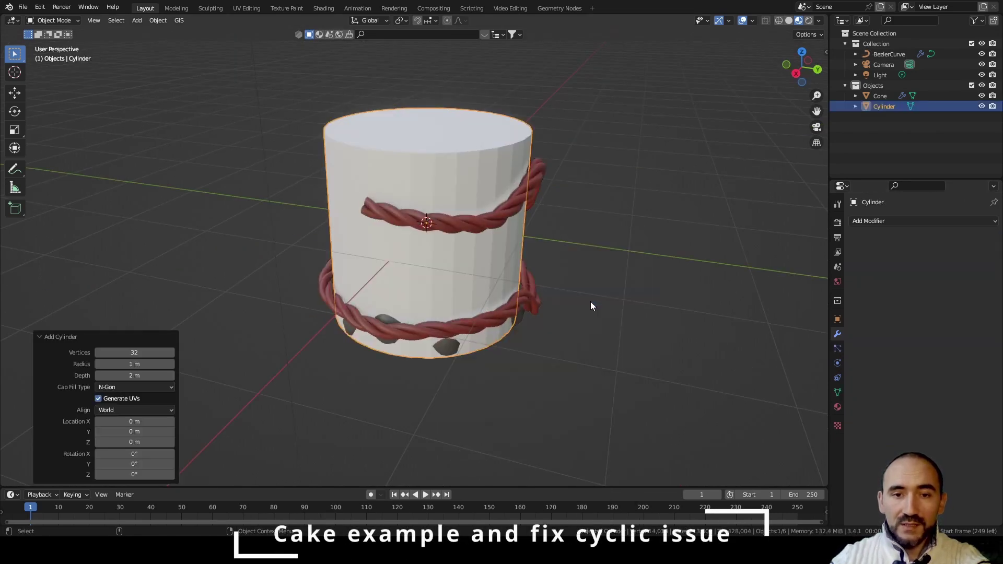
key("s")
key("z")
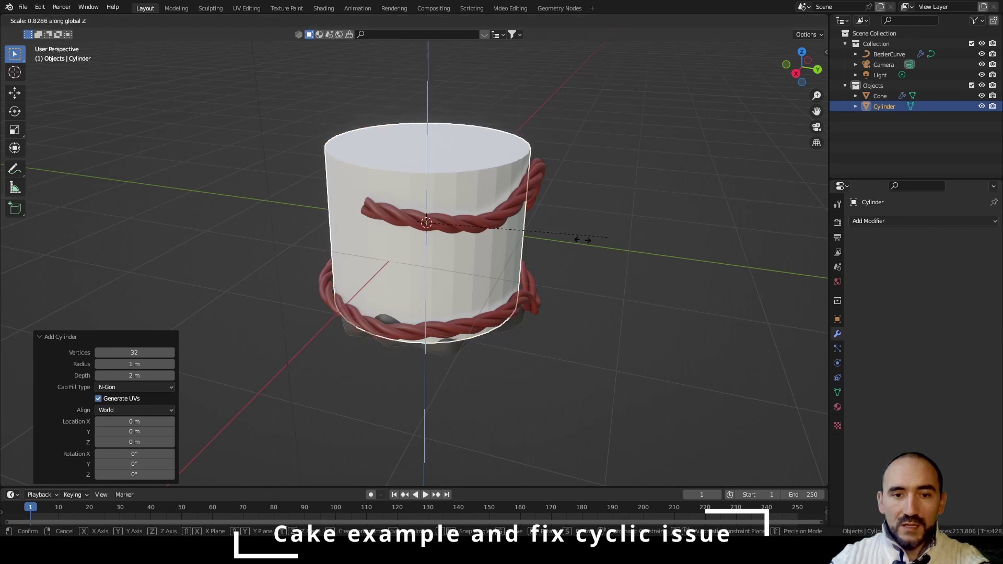
left_click(488, 234)
Move the cylinder about -2.806 m along global Y, clear of the cone
key("g")
key("y")
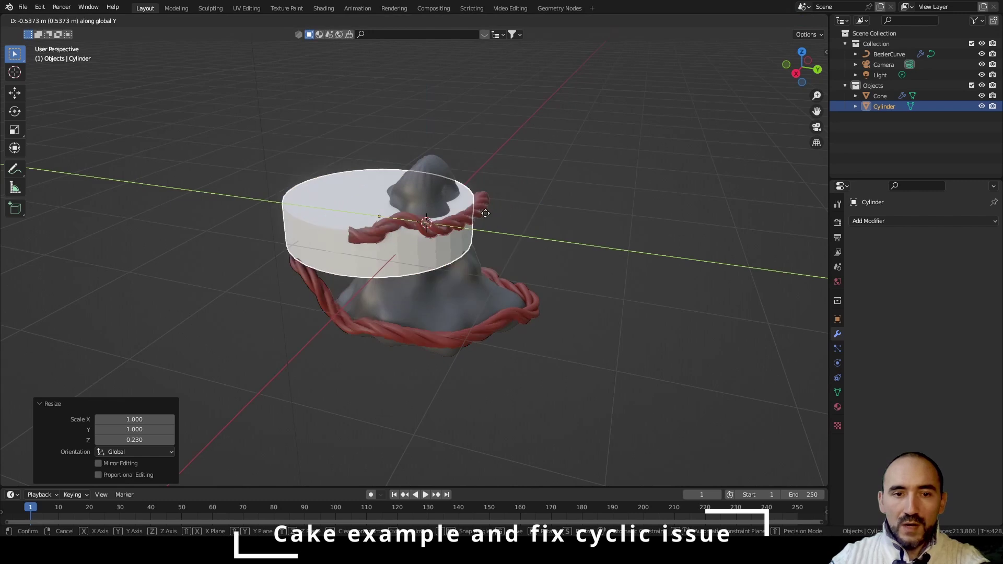
left_click(412, 207)
key("KP_Decimal")
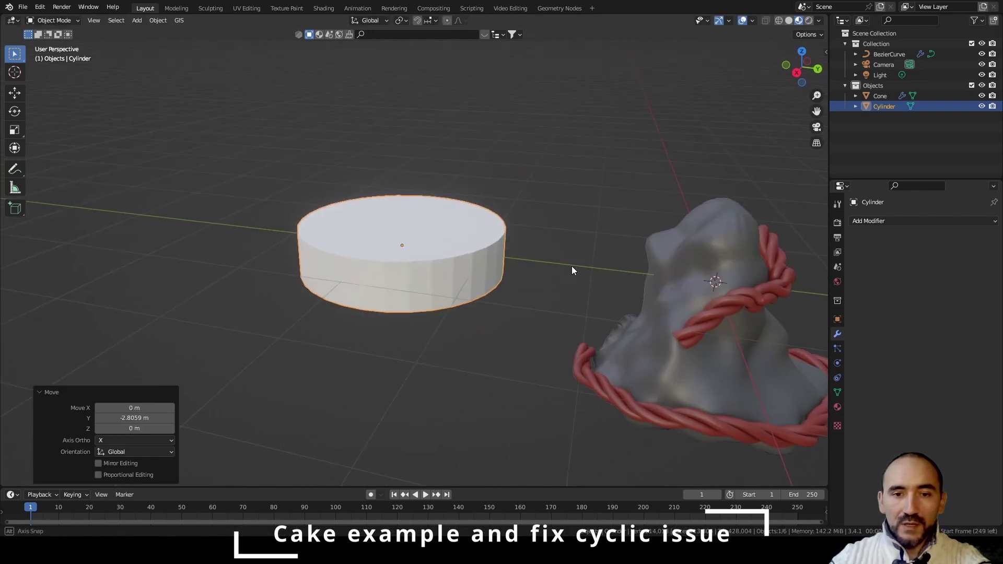
Select the Bezier curve with the red wires and add a Bezier circle to it in Edit Mode
scroll(364, 203, "up", 2)
left_click(375, 158)
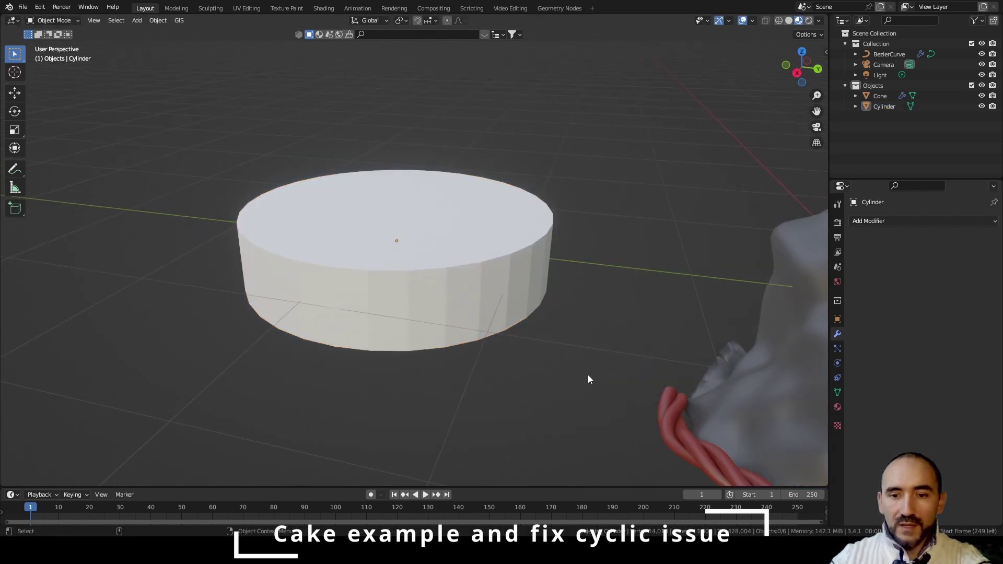
left_click(672, 408)
scroll(658, 366, "down", 5)
scroll(627, 319, "up", 2)
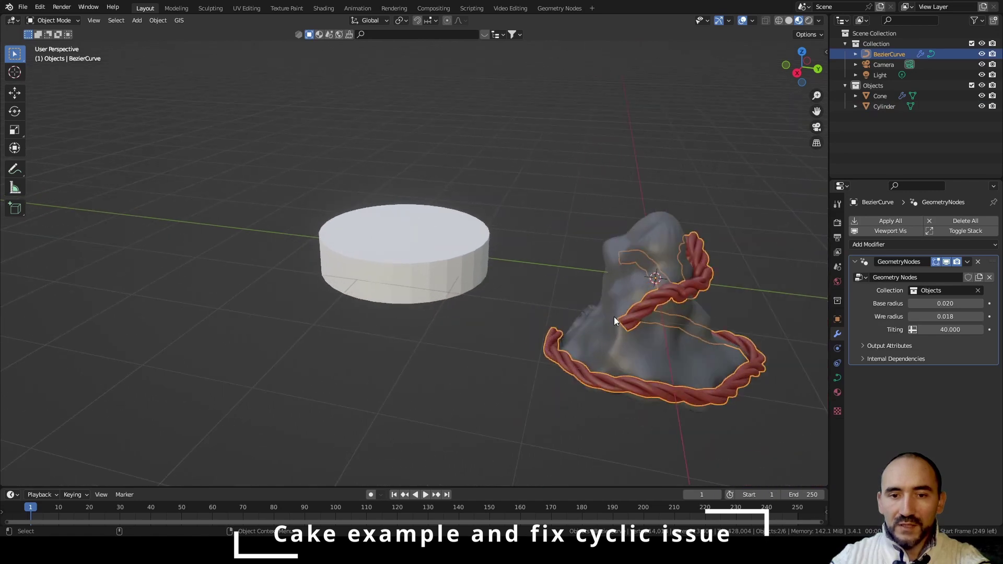
key("Tab")
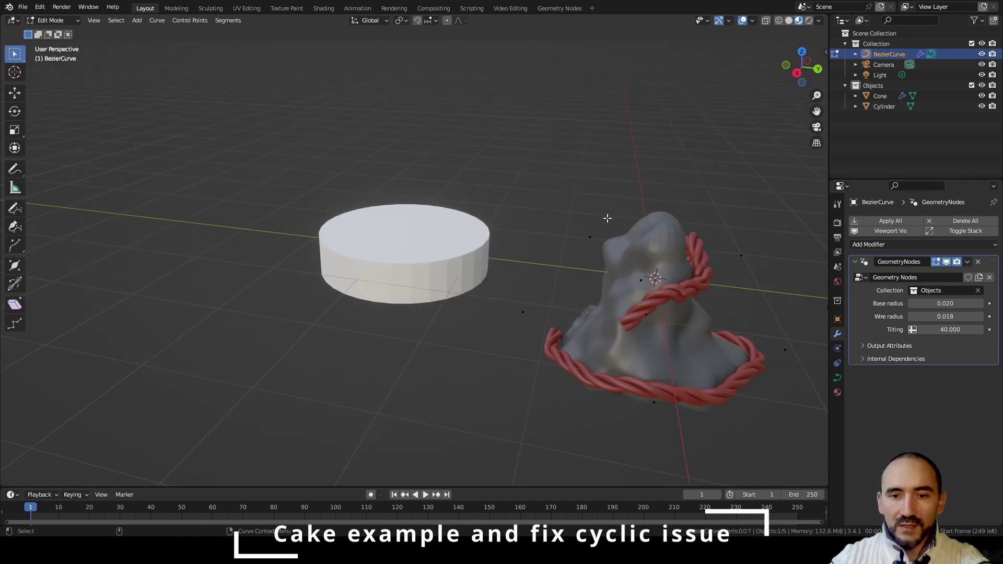
key("shift+a")
left_click(607, 218)
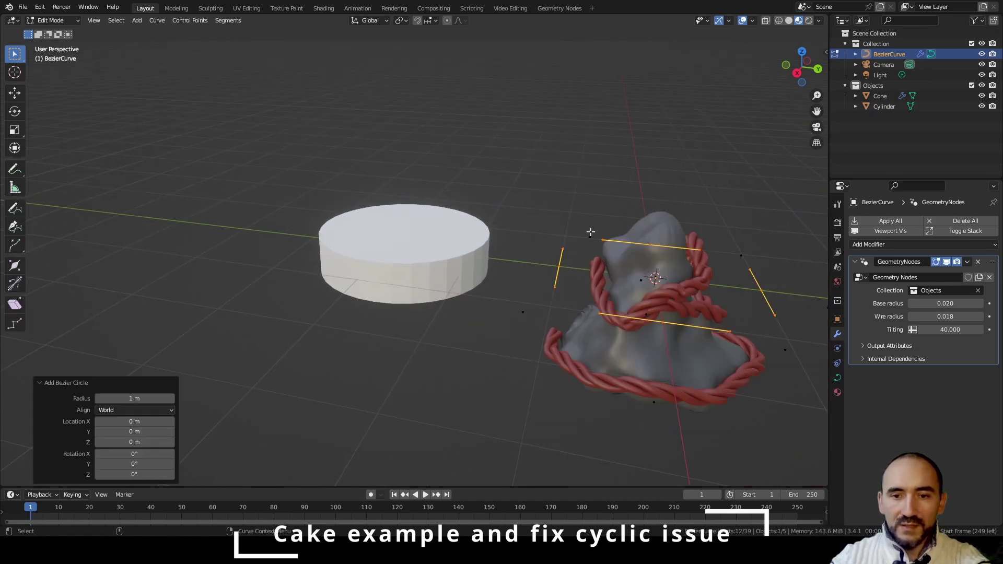
Move the new circle about -2.56 m along global Y to the cylinder and scale it to 1.368
key("g")
key("y")
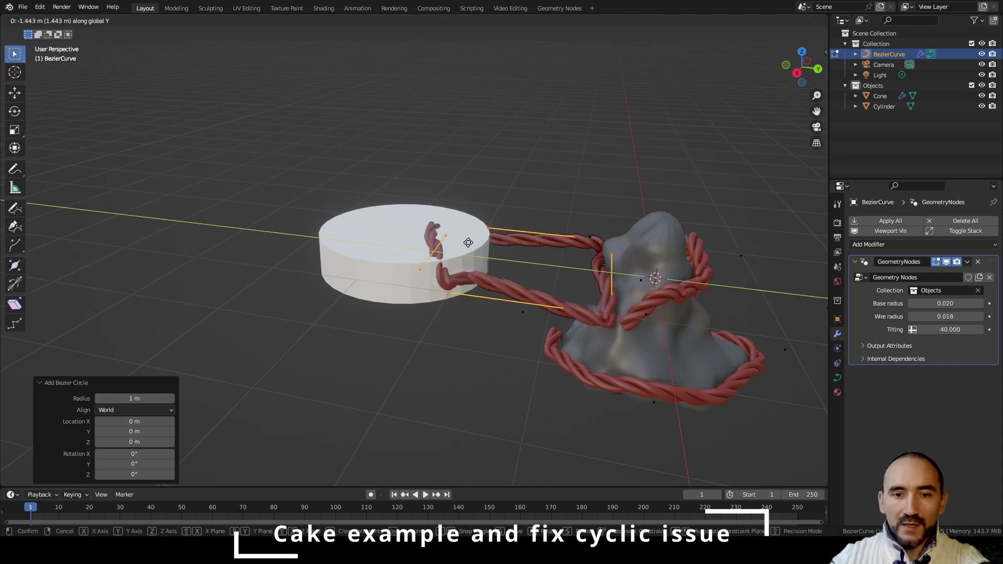
left_click(434, 236)
key("s")
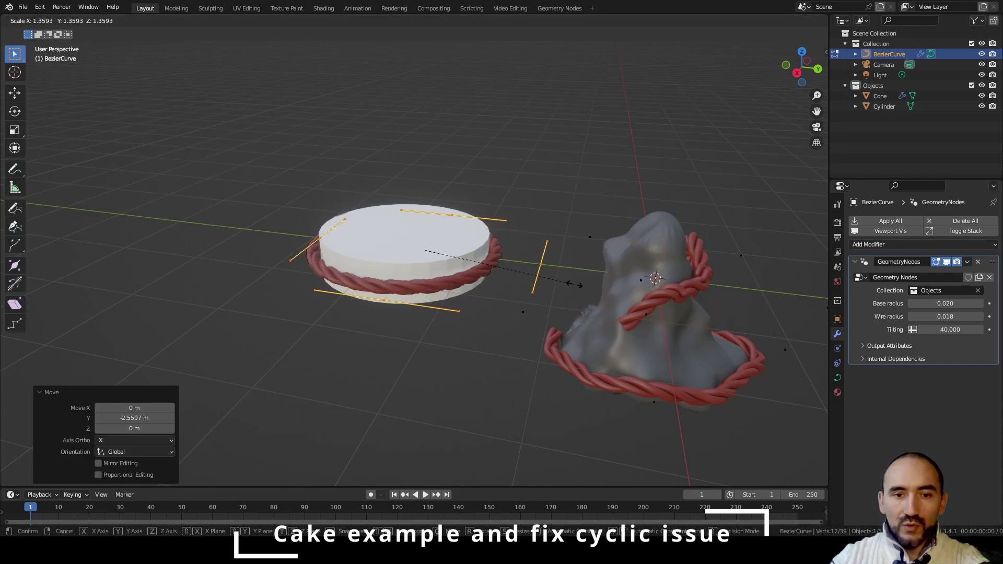
left_click(574, 284)
Shift the circle freely in top view so that it better surrounds the cylinder, and deselect it
key("KP_7")
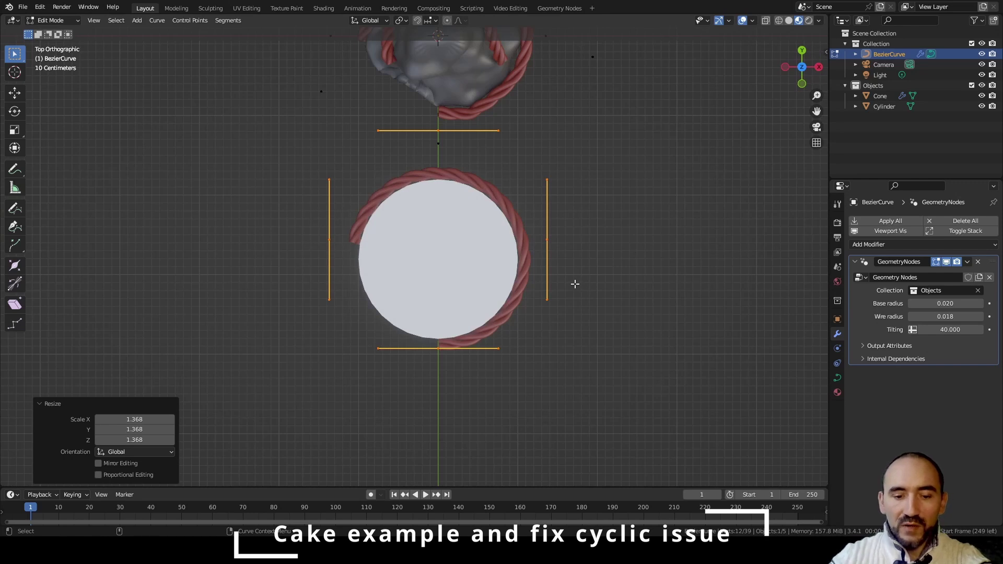
key("g")
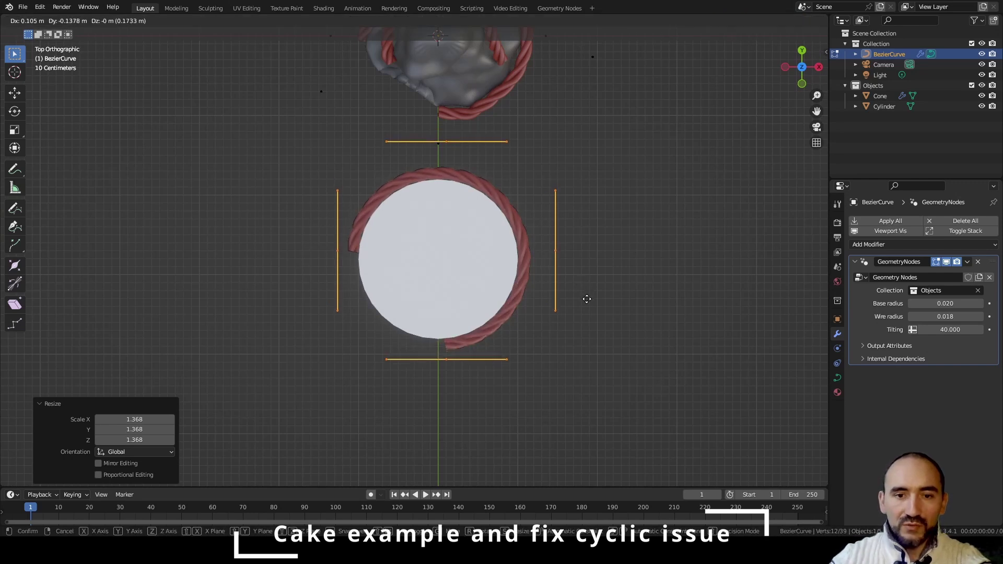
left_click(587, 295)
middle_click_drag(649, 344, 569, 270)
key("alt+a")
middle_click_drag(666, 345, 645, 340)
middle_click_drag(585, 284, 549, 303)
Return to Object Mode and scale the cylinder down uniformly to test how the wires follow it
key("Tab")
left_click(481, 250)
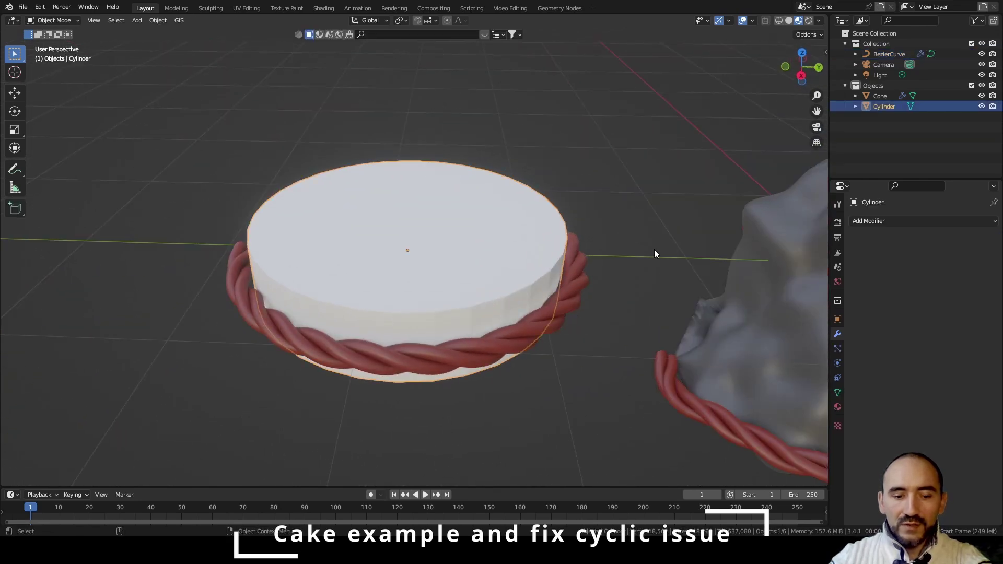
key("s")
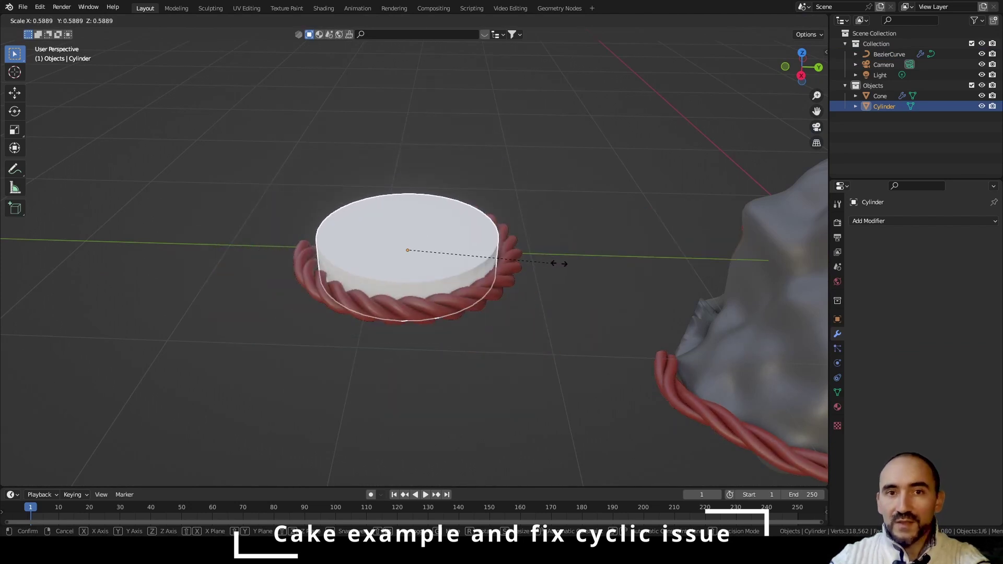
left_click(593, 256)
left_click(592, 257)
Open the wire curve's node tree in the Geometry Nodes workspace and enable Cyclic on the Set Spline Cyclic node
middle_click_drag(509, 240, 461, 297)
scroll(477, 260, "up", 2)
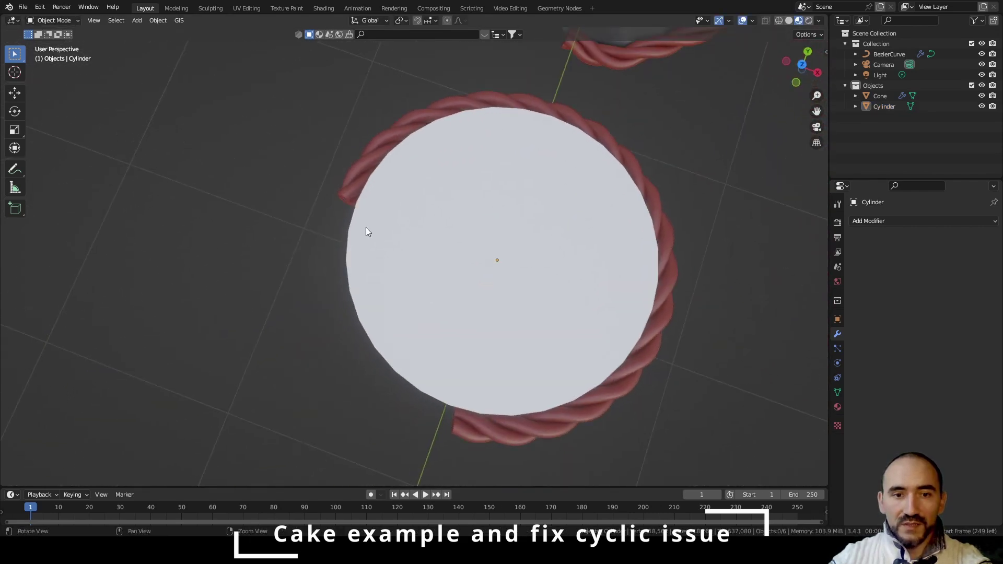
left_click(374, 150)
scroll(461, 163, "down", 4)
middle_click_drag(462, 163, 546, 151)
left_click(557, 8)
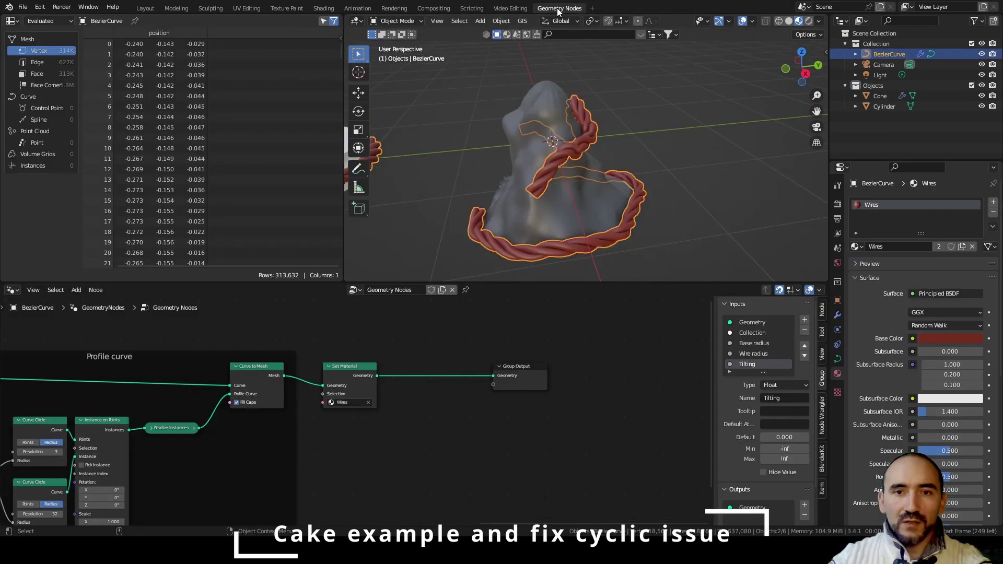
middle_click_drag(224, 360, 595, 331)
middle_click_drag(184, 340, 564, 356)
middle_click_drag(62, 343, 455, 389)
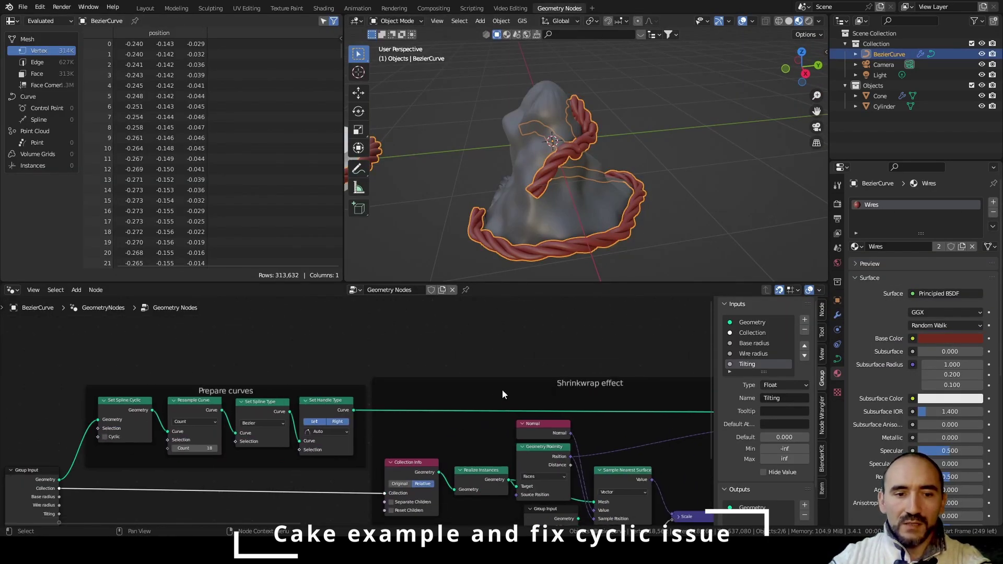
middle_click_drag(154, 434, 324, 403)
scroll(323, 403, "up", 6)
left_click(268, 401)
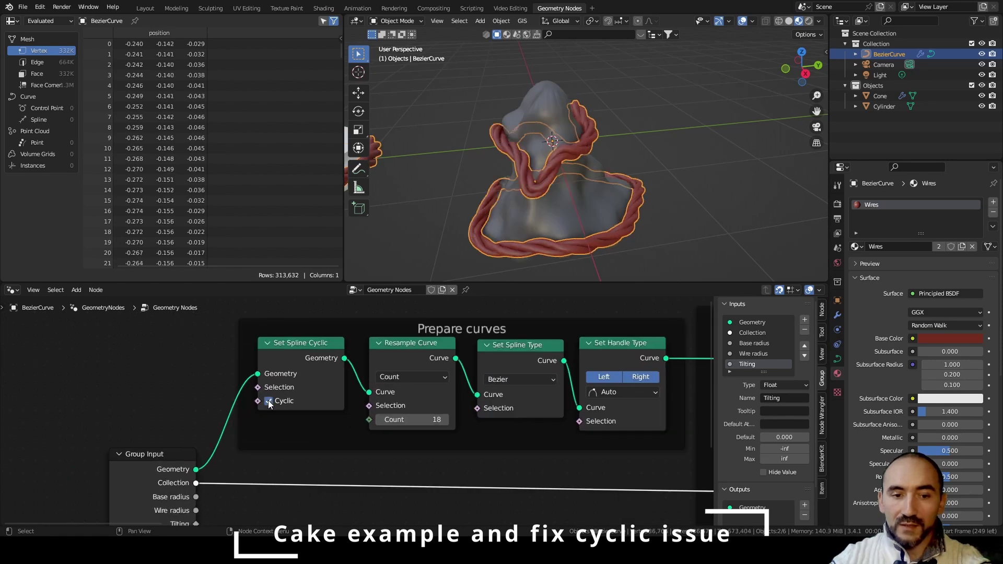
Inspect the seam of the closed wire around the cylinder and switch Cyclic off on the Set Spline Cyclic node
left_click(417, 241)
middle_click_drag(494, 170, 742, 168, "shift")
middle_click_drag(534, 139, 562, 102)
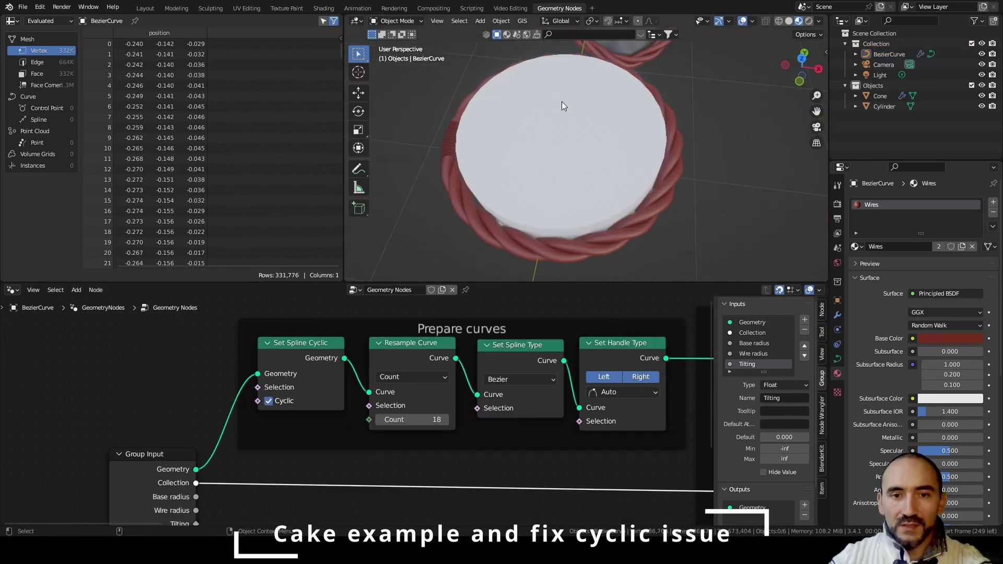
middle_click_drag(496, 103, 609, 195)
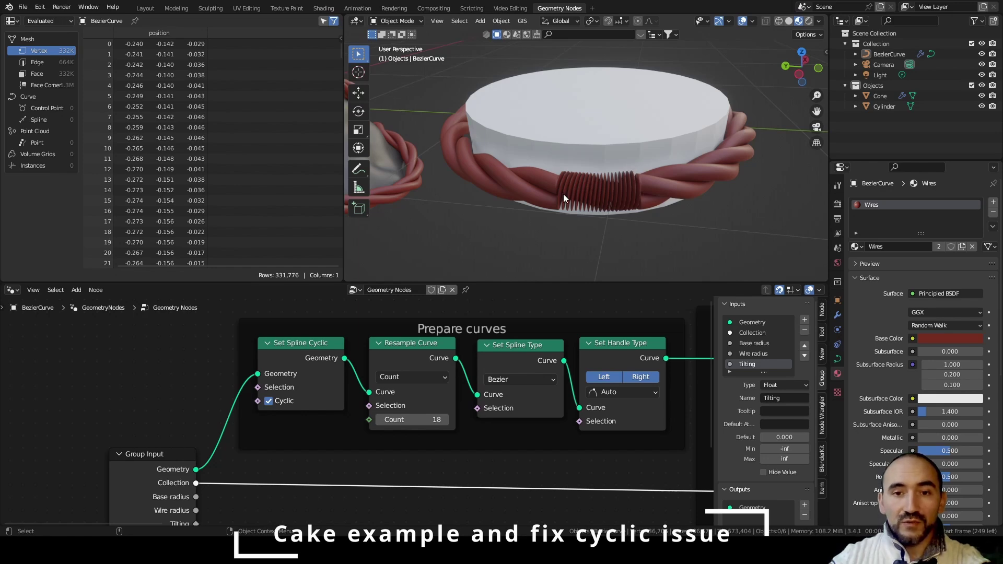
scroll(660, 148, "down", 5)
middle_click_drag(660, 148, 574, 188)
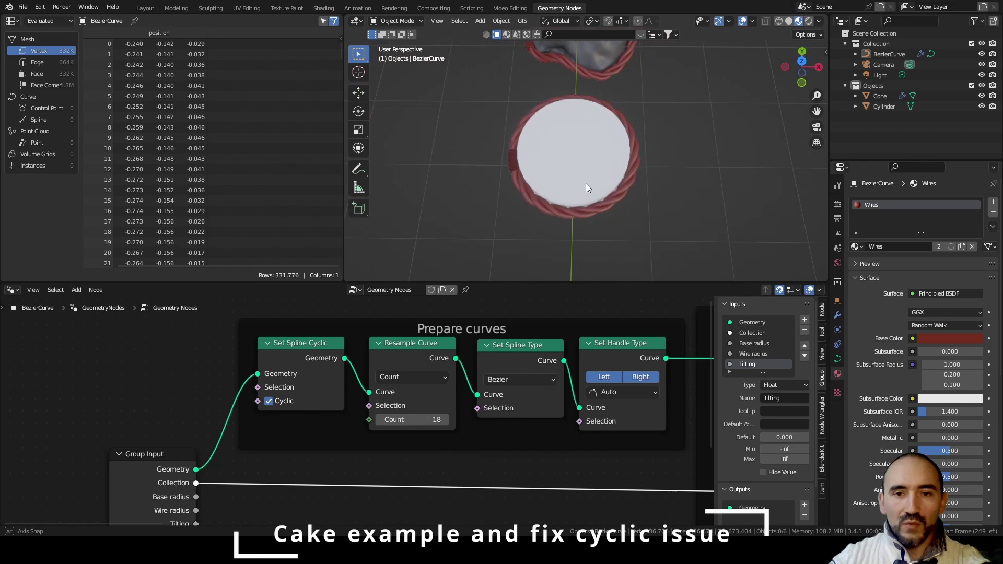
scroll(584, 179, "up", 2)
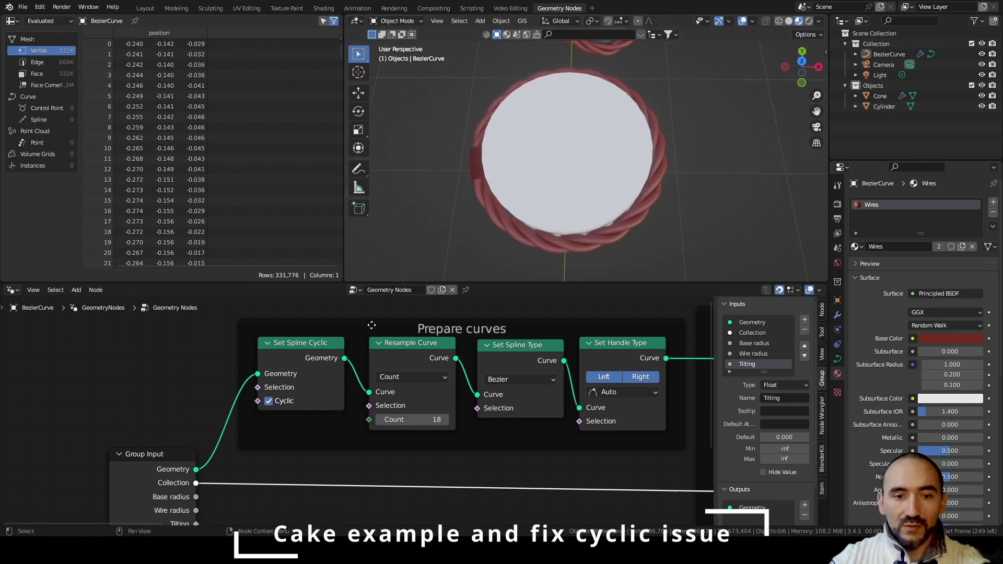
left_click(268, 401)
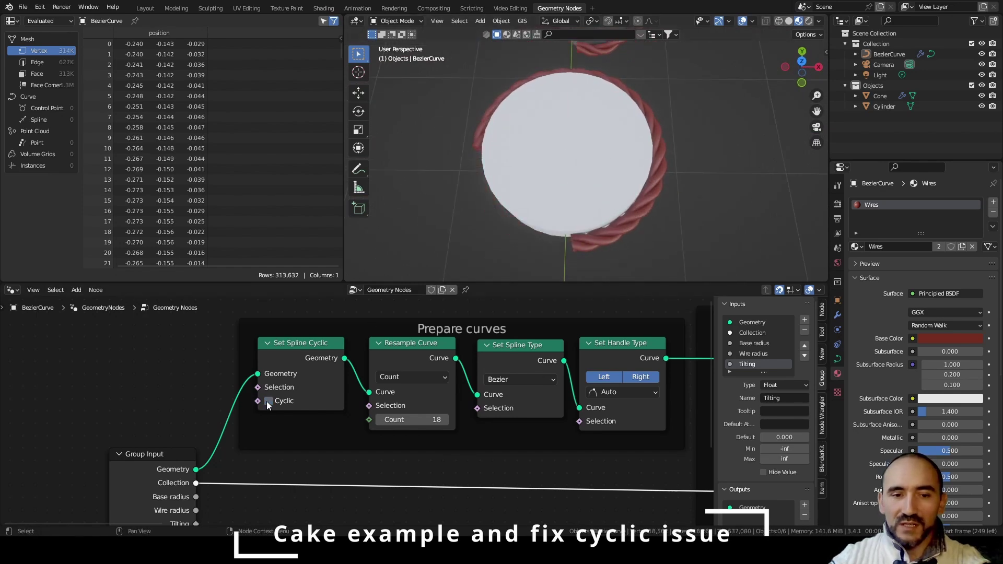
In Edit Mode from top view, rotate the control point at the circle's open end on the -Y side by 90° about Z
left_click(597, 236)
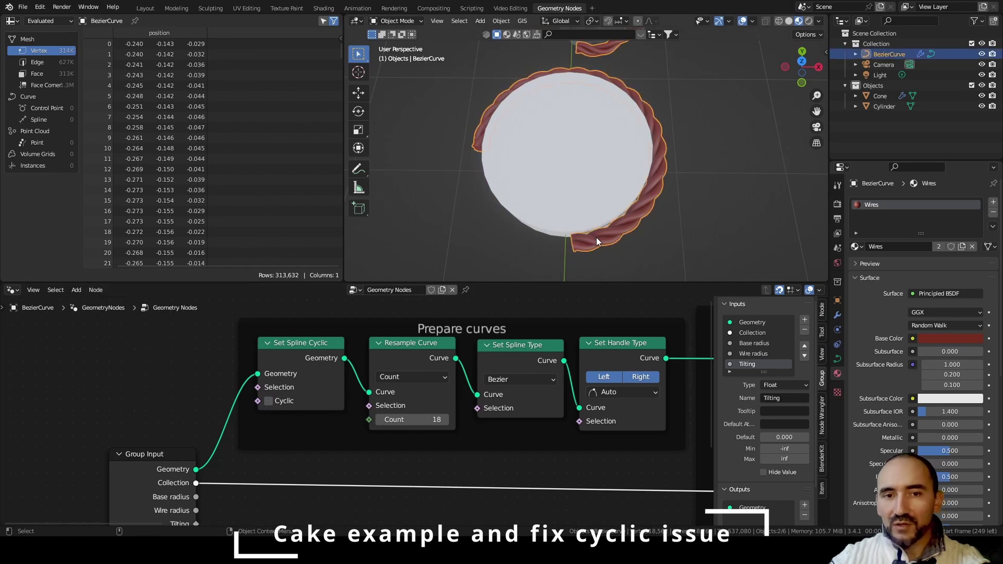
key("Tab")
key("KP_7")
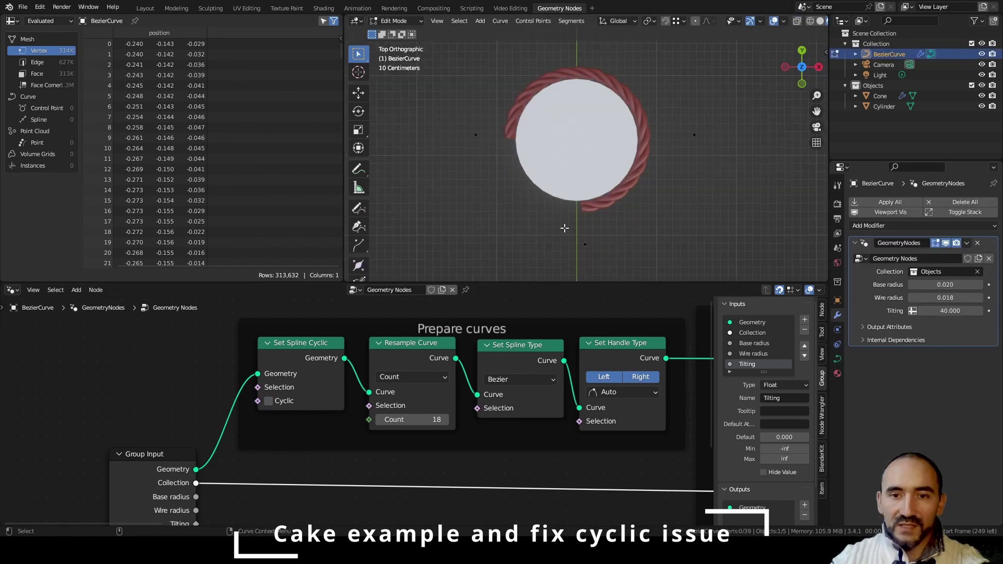
left_click(694, 134)
left_click_drag(555, 228, 628, 264)
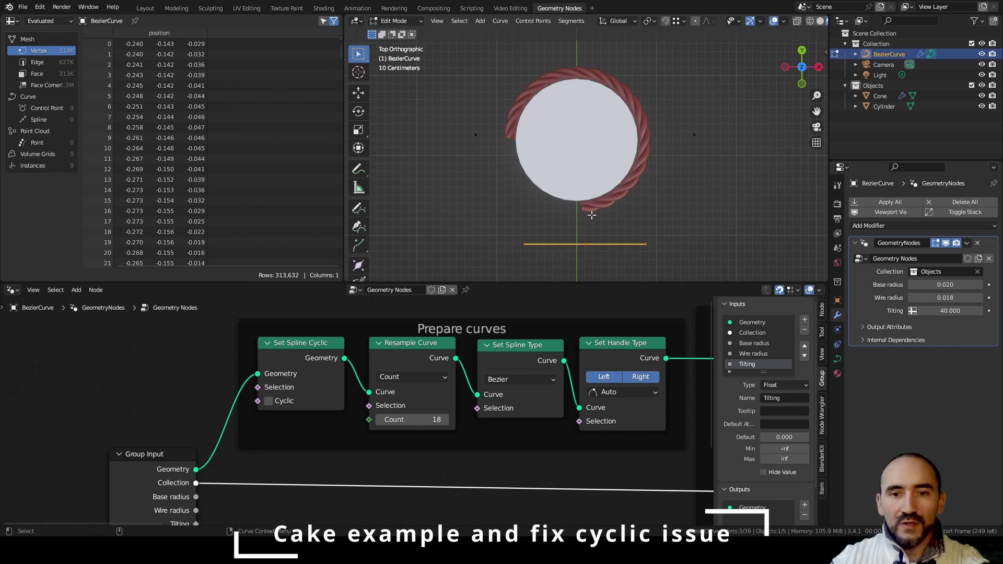
left_click_drag(565, 224, 600, 244)
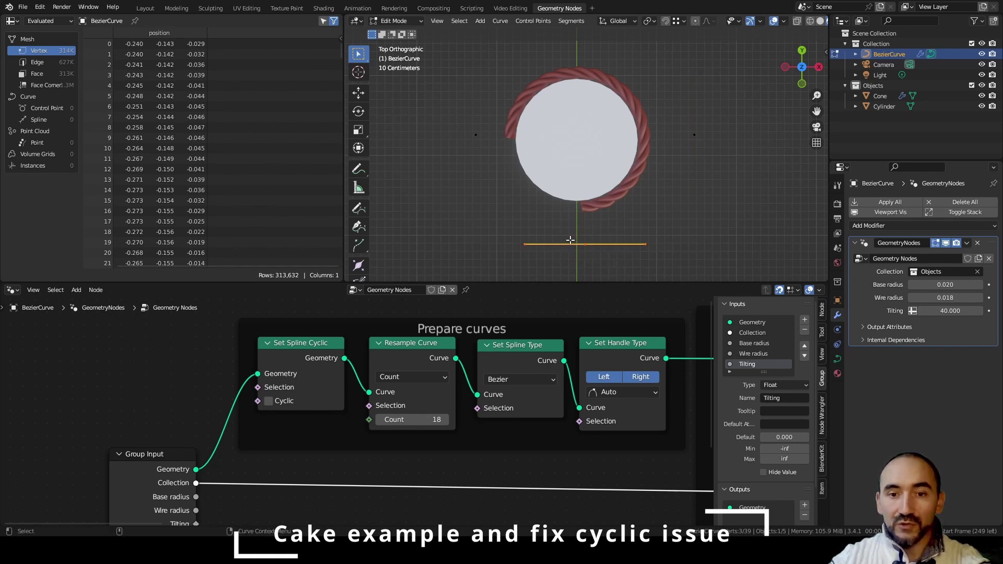
key("r")
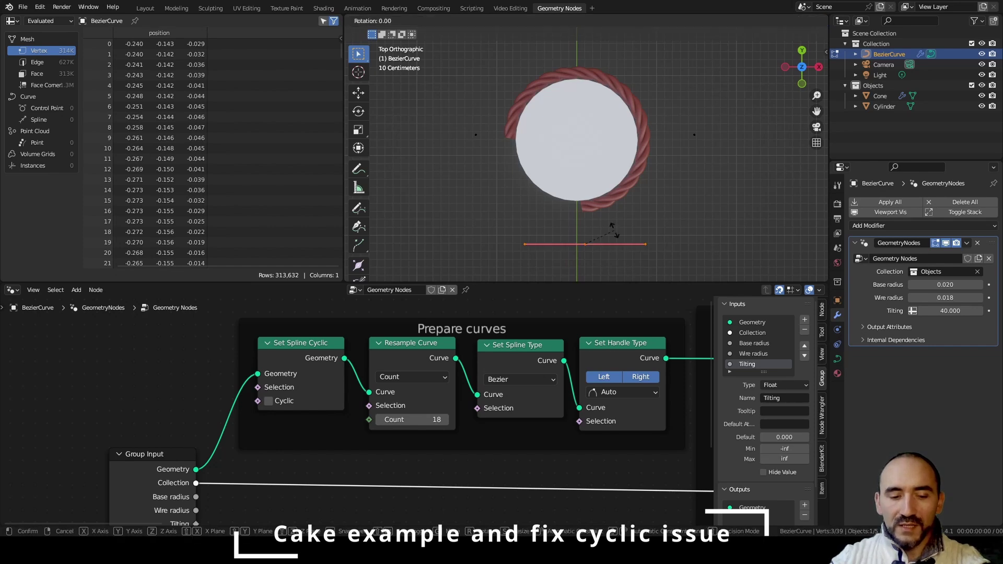
type("z")
type("90")
key("Return")
Move the rotated end point across the gap and snap it onto the circle's other end point using vertex snapping
key("g")
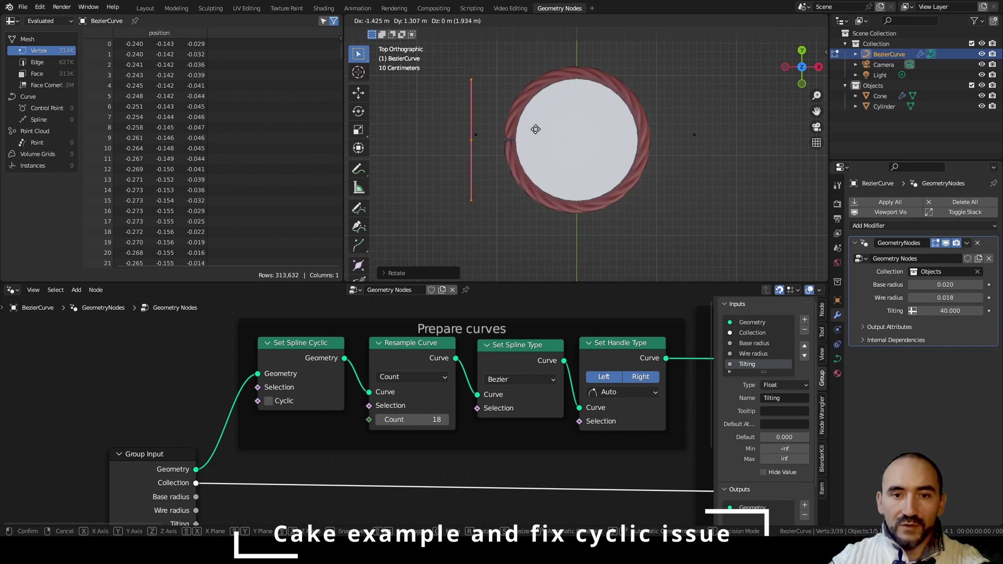
left_click(535, 125)
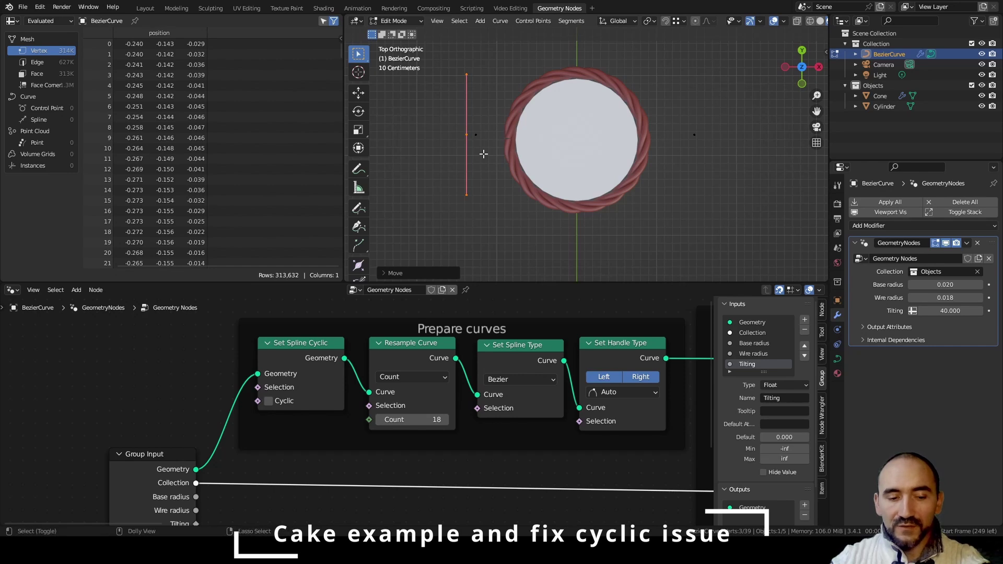
key("ctrl+shift+Tab")
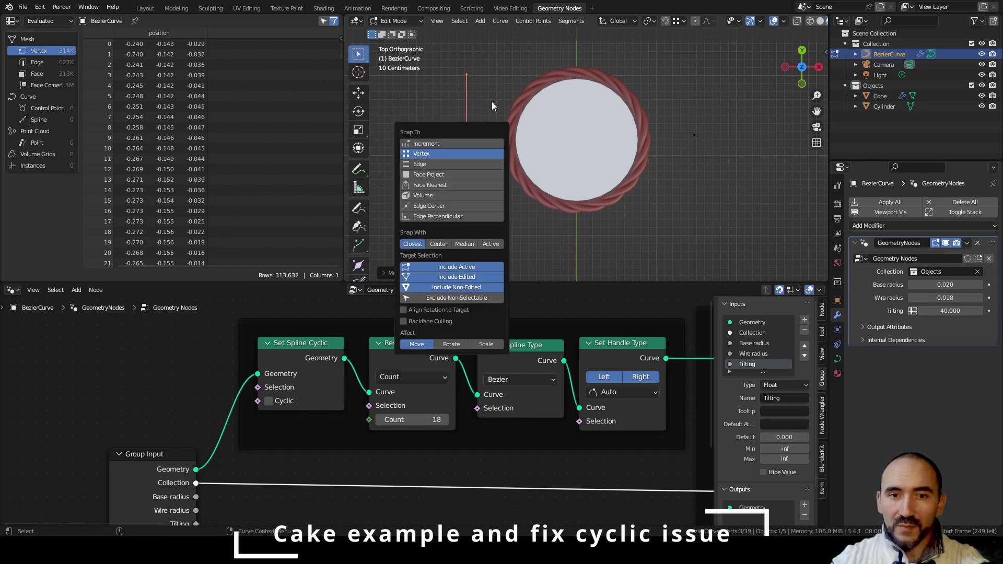
key("g")
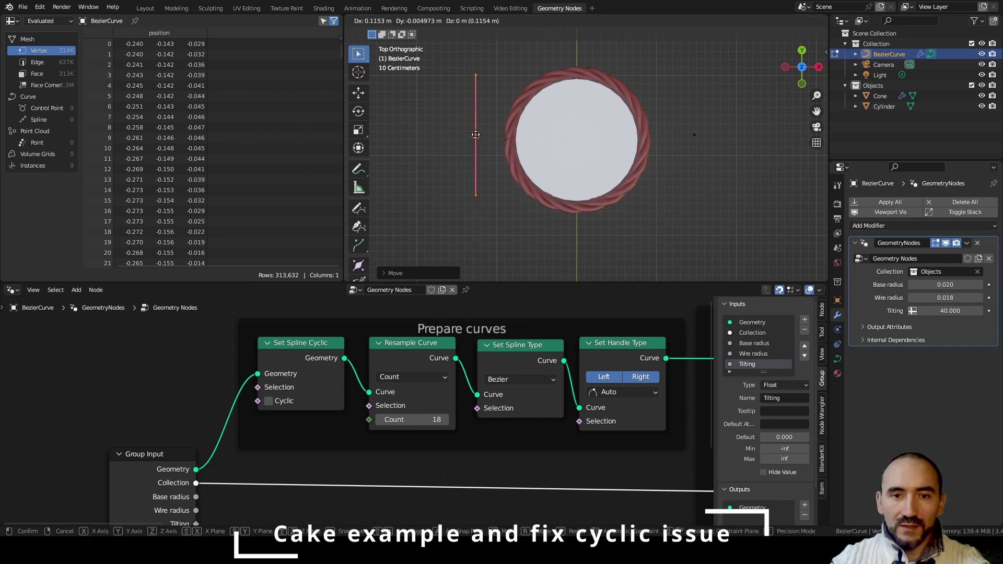
left_click(475, 133)
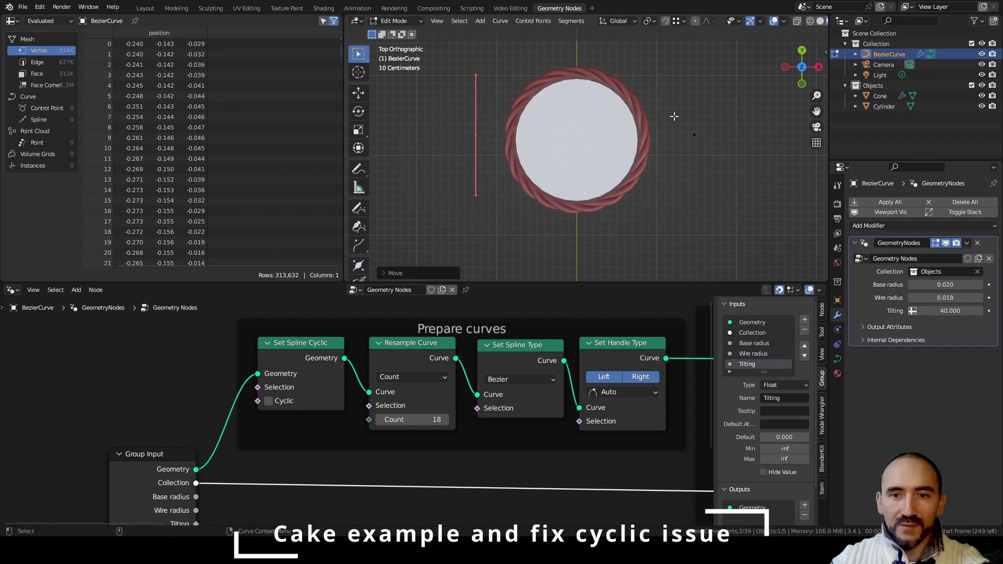
key("ctrl+z")
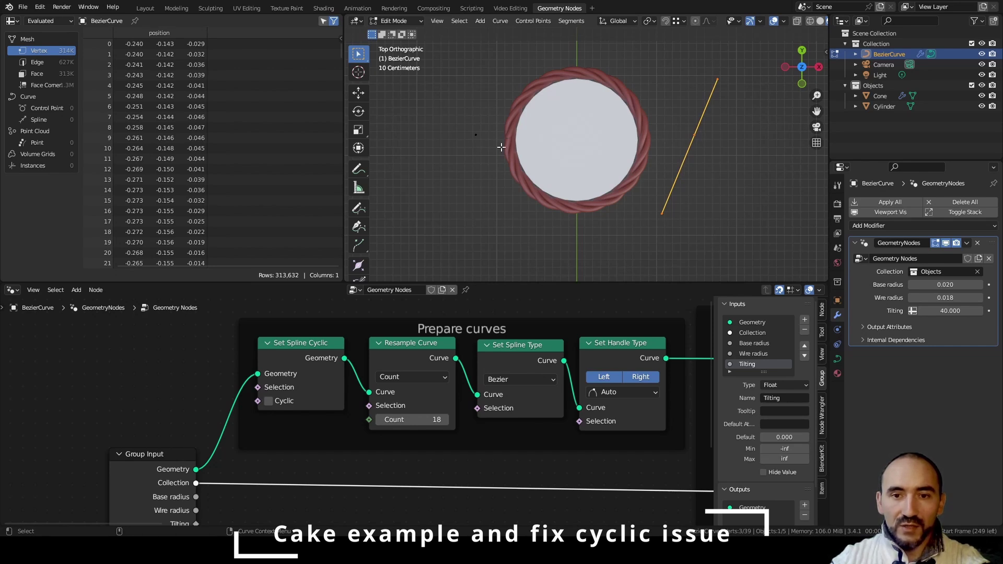
left_click(477, 137)
middle_click_drag(477, 137, 576, 154)
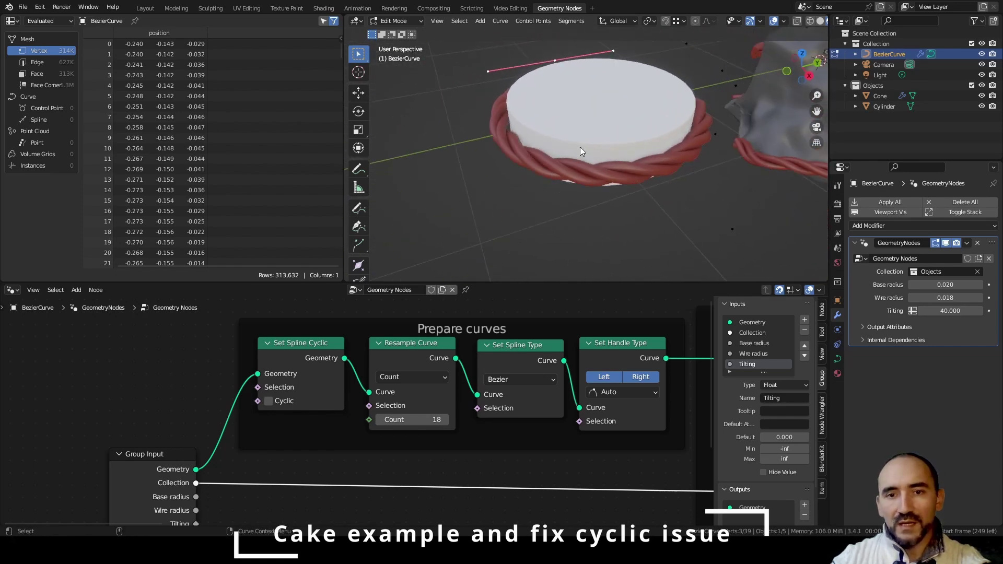
Return to Object Mode and scale the cylinder down further to check how the closed loop of wires reacts
key("Tab")
left_click(645, 132)
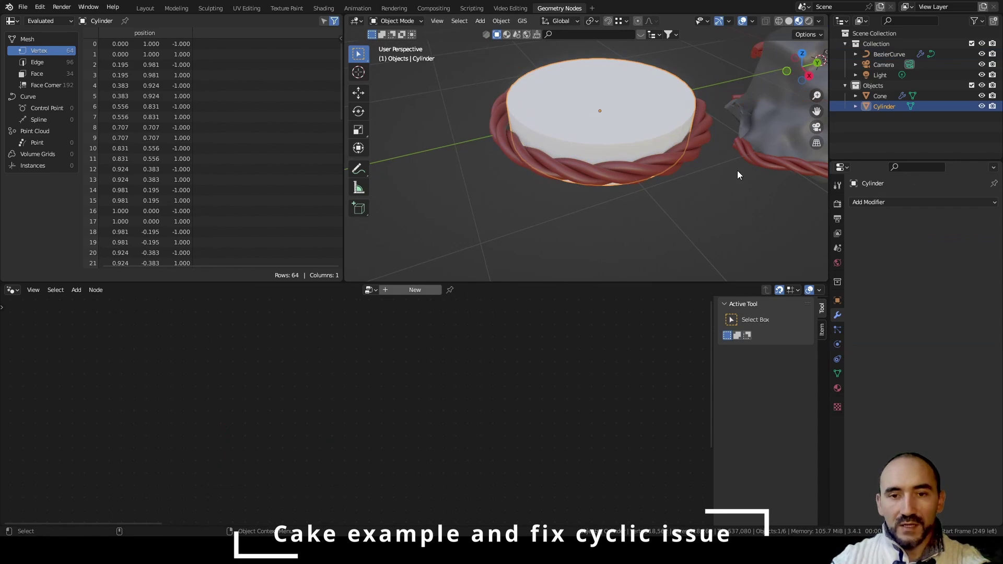
key("s")
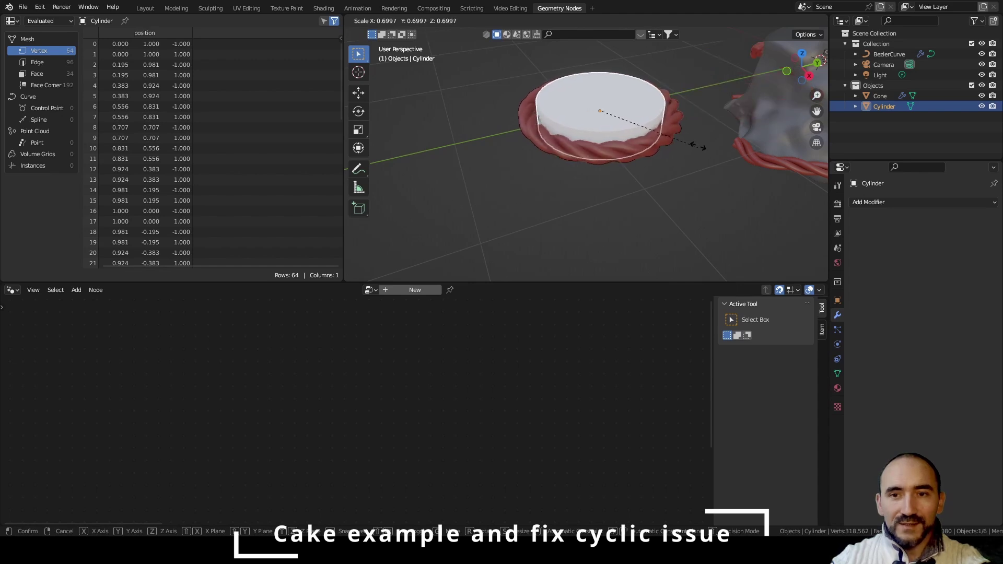
left_click(695, 145)
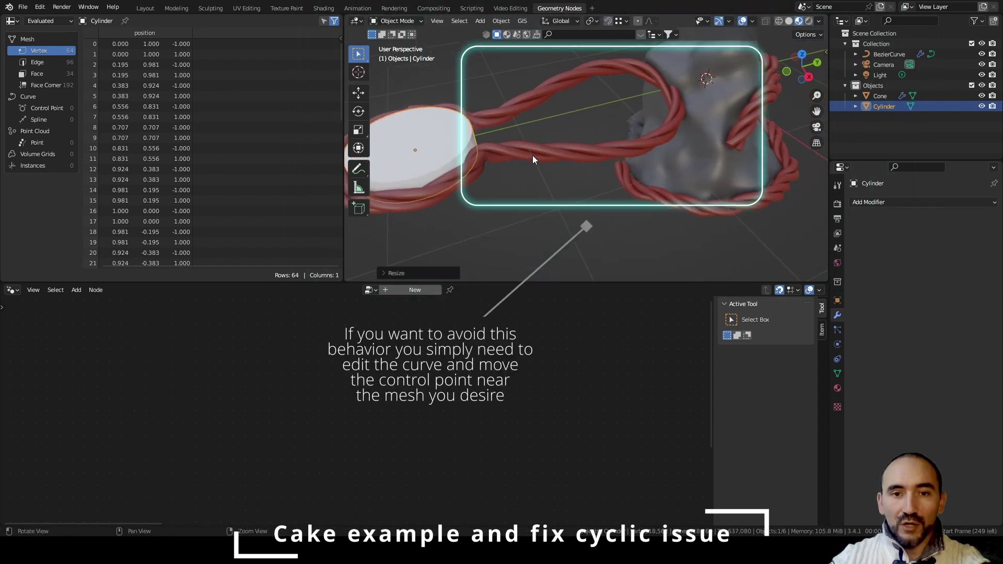
middle_click_drag(532, 156, 593, 151, "shift")
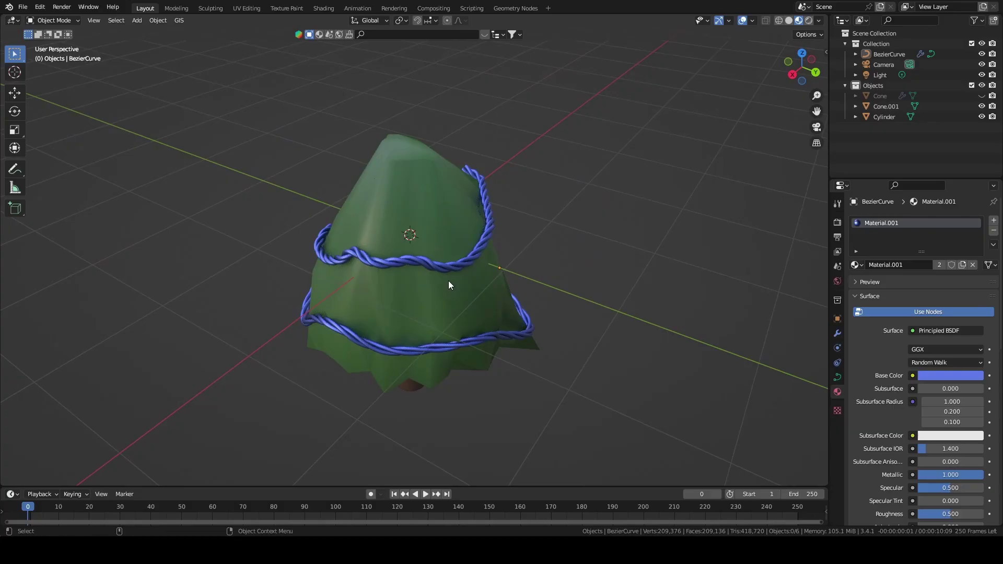
Edit the blue wire curve on the green tree and move a control point beside it down along global Z
left_click(450, 268)
key("Tab")
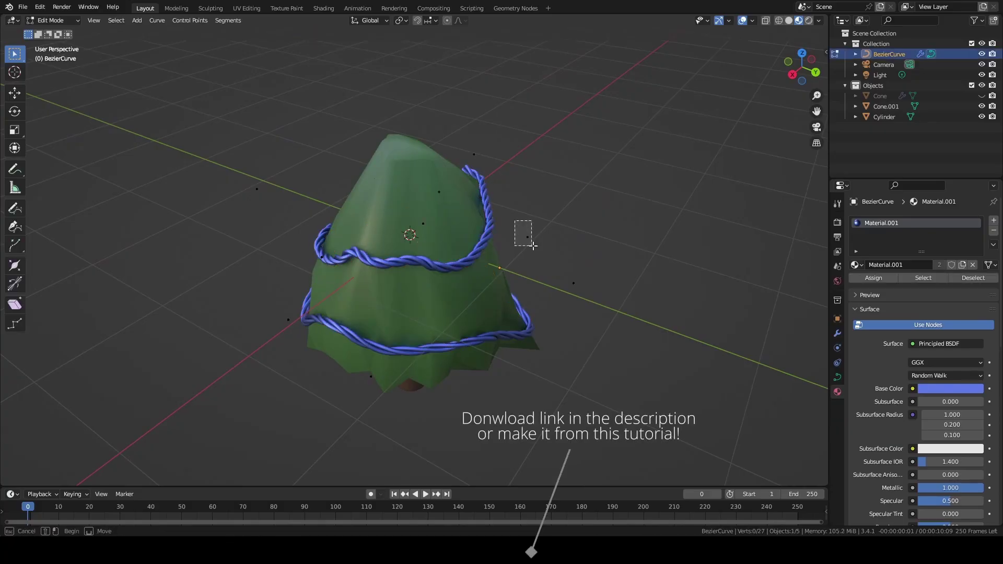
key("g")
key("z")
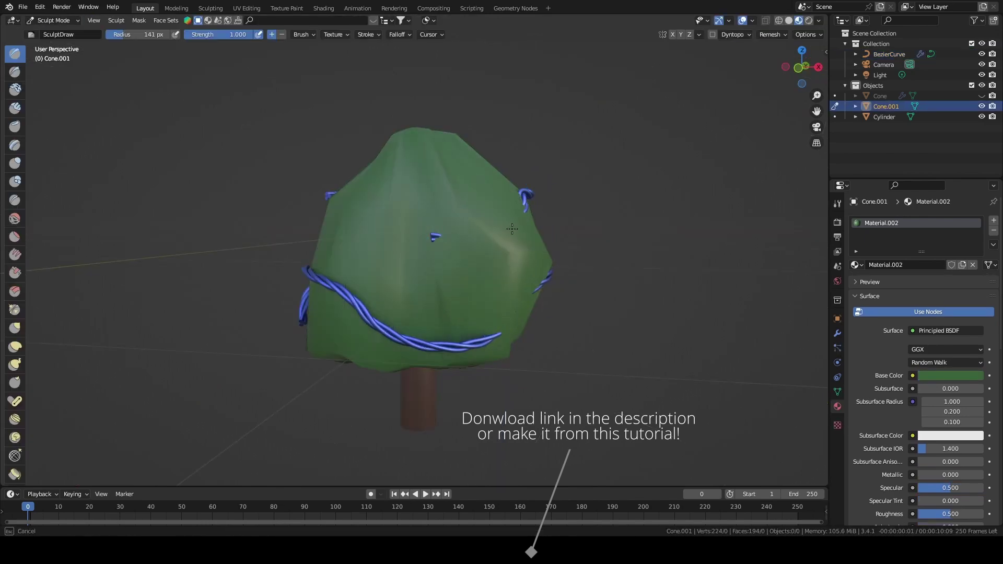
left_click_drag(511, 228, 426, 269)
left_click_drag(494, 295, 459, 262)
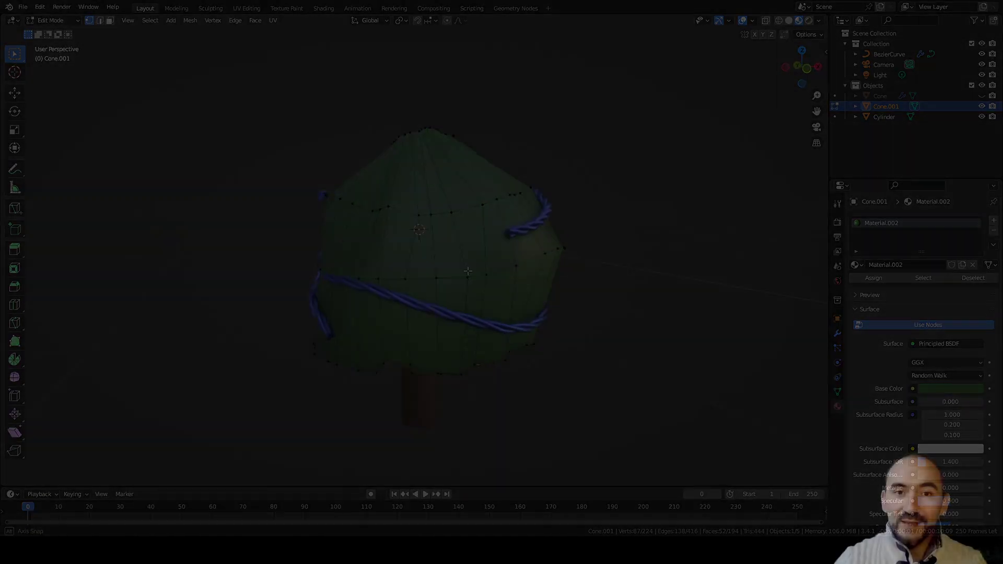